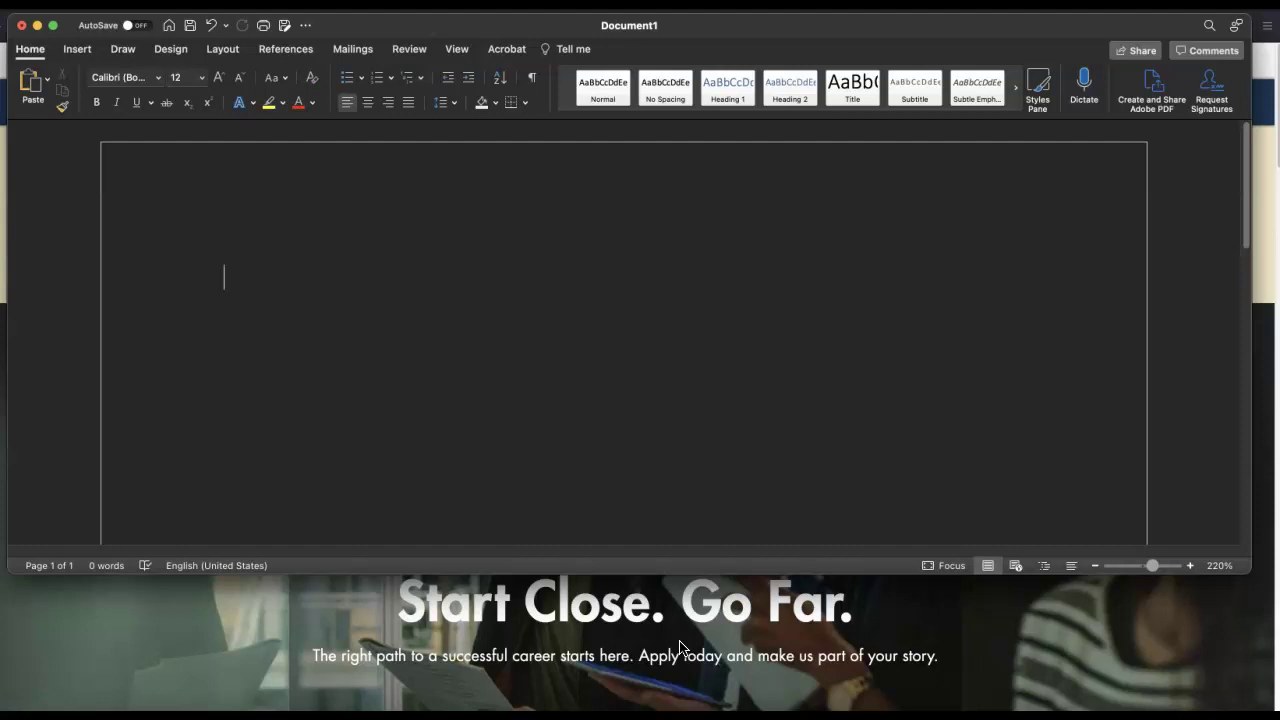
Write the heading "Brainstorming" with the line "Feynman vs 5 Hour Rules" below it
{"action": "type", "text": "Brainstorming"}
{"action": "key", "text": "Return"}
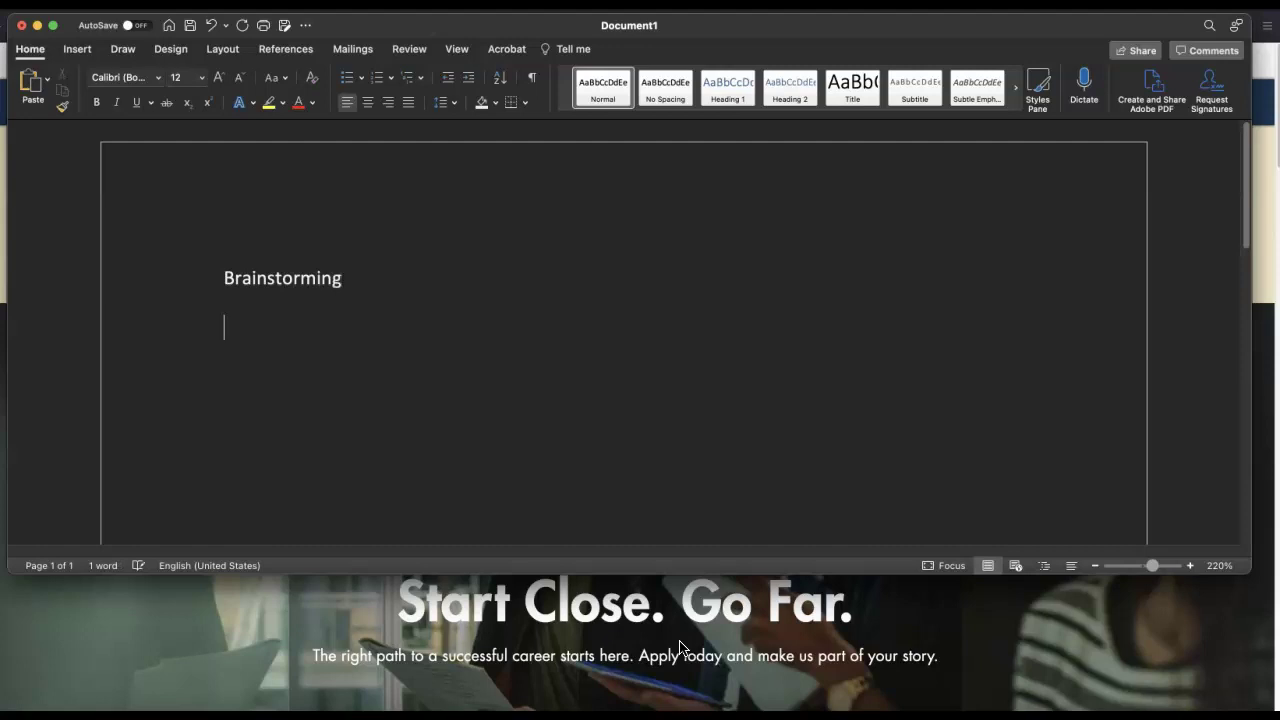
{"action": "type", "text": "Feynman"}
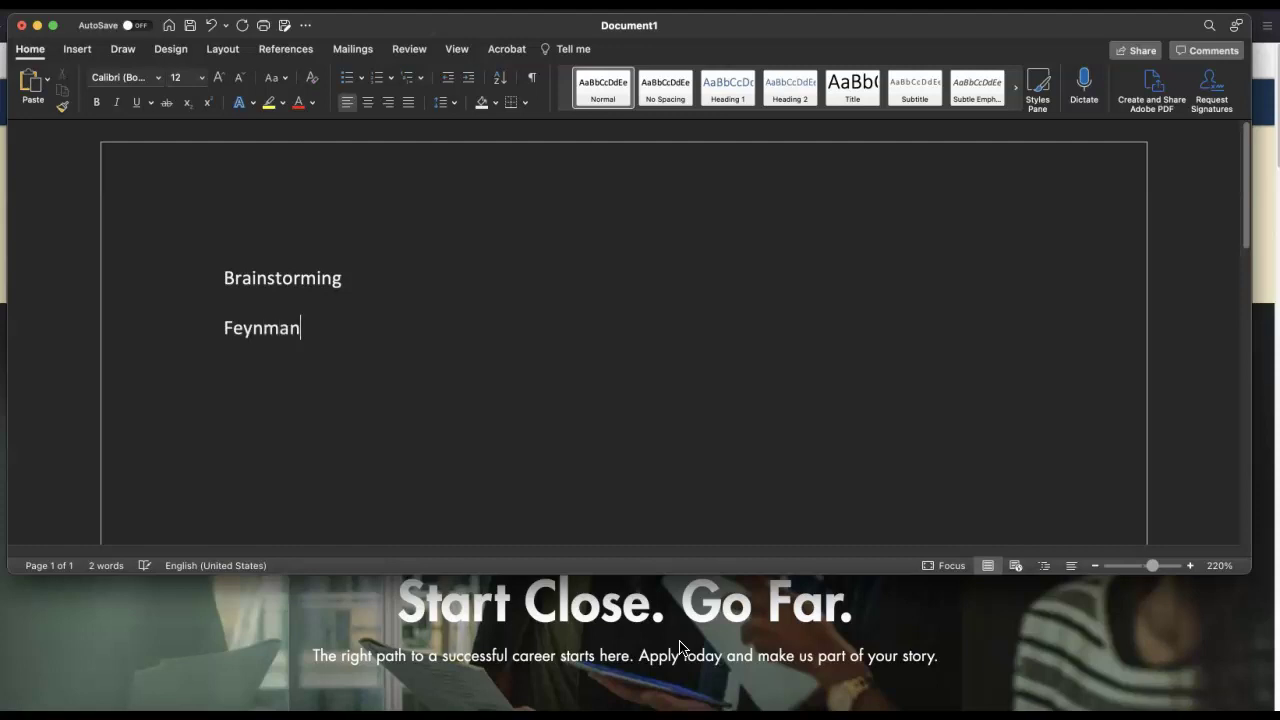
{"action": "type", "text": " vs 5 Hour Rules"}
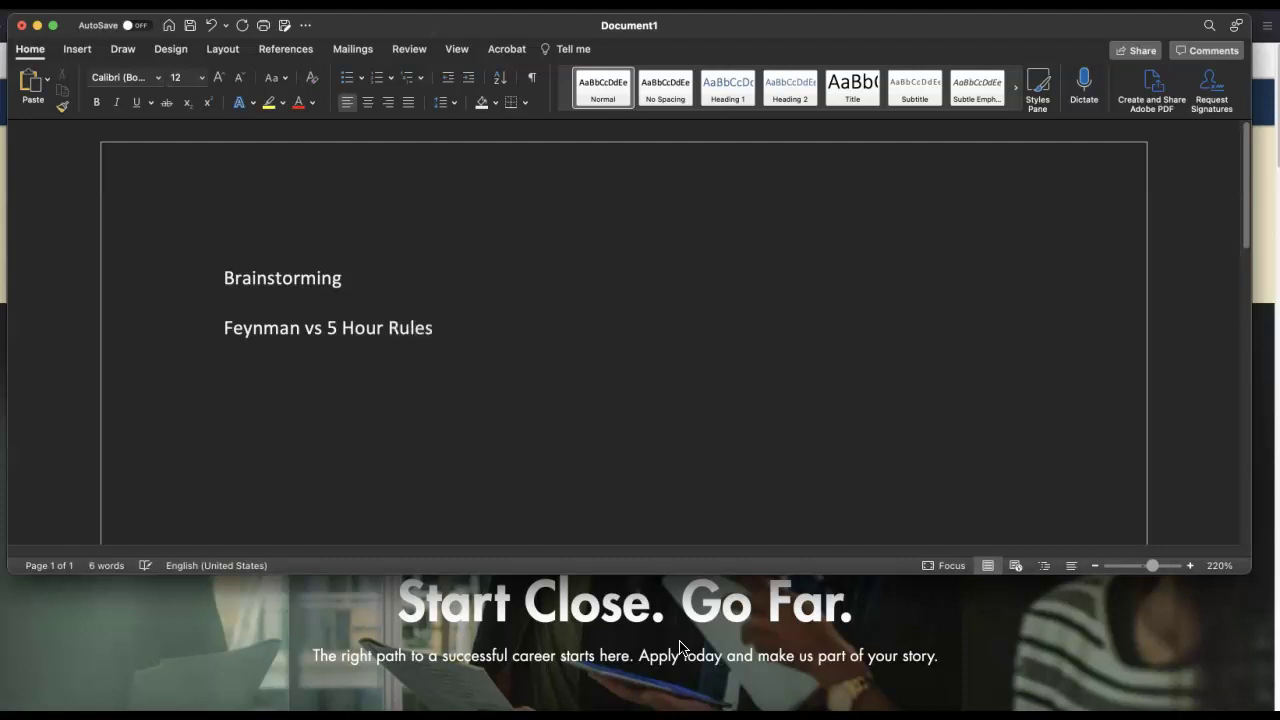
Remove the blank gap under "Brainstorming" and indent the "Feynman vs 5 Hour Rules" line one level beneath it
{"action": "left_click", "coordinate": [222, 329]}
{"action": "key", "text": "BackSpace"}
{"action": "key", "text": "BackSpace"}
{"action": "key", "text": "Return"}
{"action": "key", "text": "Tab"}
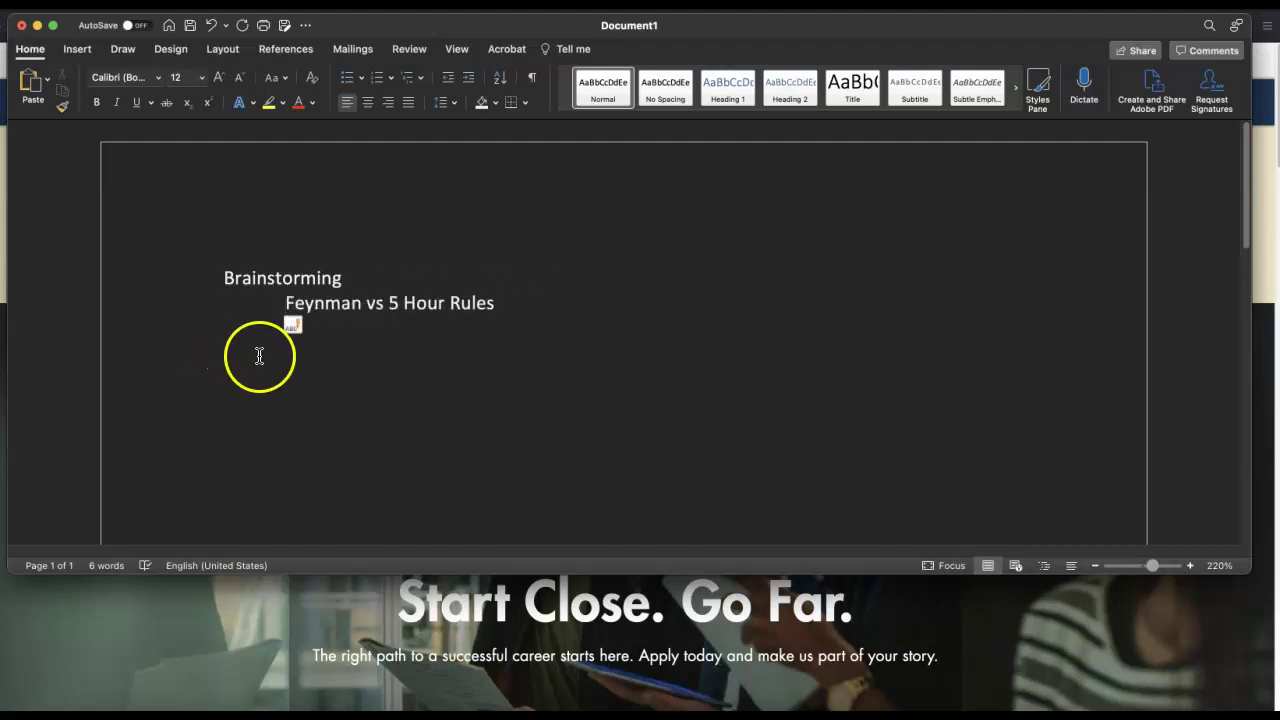
Add the indented line "Working Thesis" under the Feynman line and change "Rules" to "Rule" in that line
{"action": "left_click", "coordinate": [497, 303]}
{"action": "key", "text": "Return"}
{"action": "type", "text": "Work"}
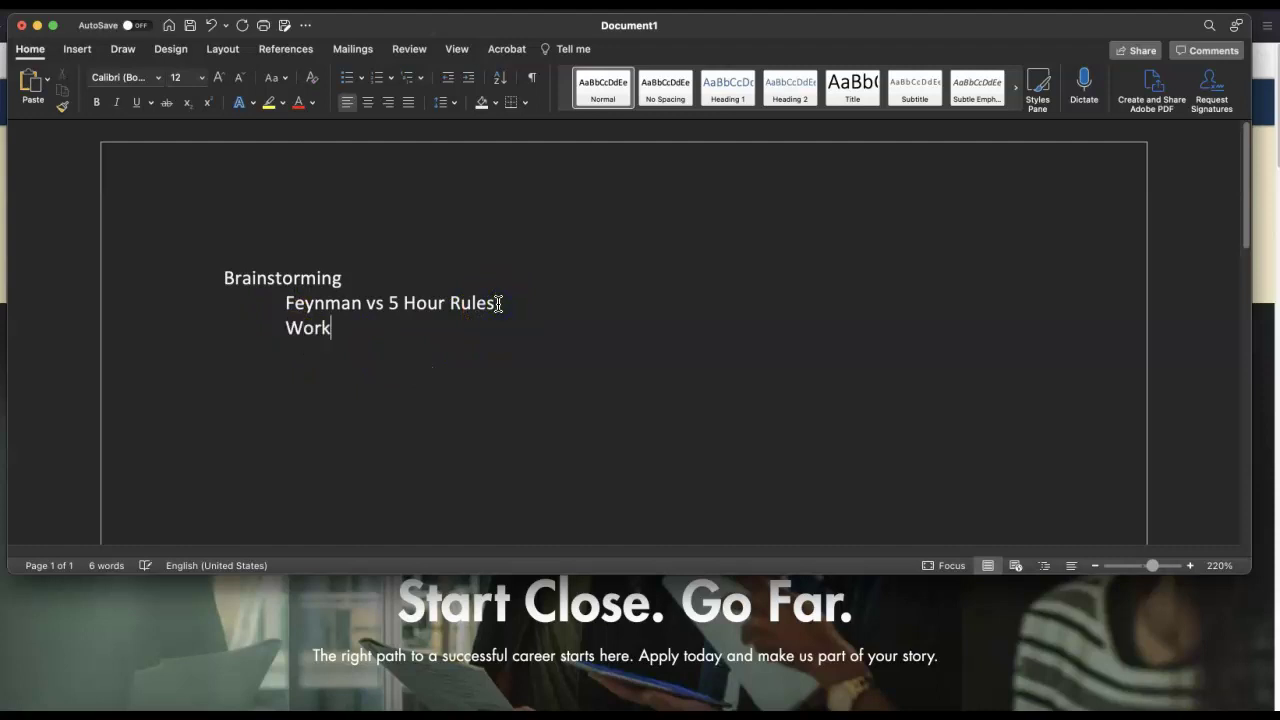
{"action": "type", "text": "ing Thesis"}
{"action": "left_click", "coordinate": [497, 303]}
{"action": "key", "text": "BackSpace"}
{"action": "left_click", "coordinate": [486, 312]}
Append "(change at anytime)" to the "Working Thesis" line and start a new line below it
{"action": "left_click", "coordinate": [449, 343]}
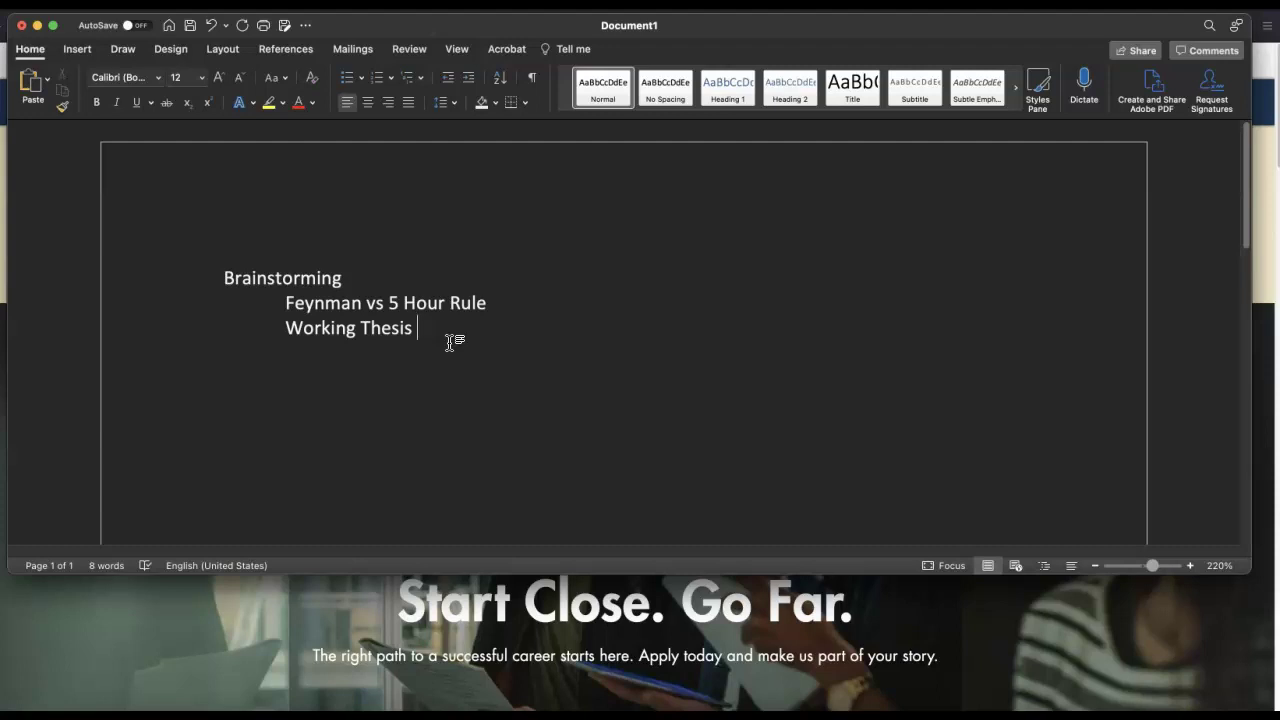
{"action": "type", "text": "(change at any time"}
{"action": "key", "text": "BackSpace"}
{"action": "key", "text": "BackSpace"}
{"action": "key", "text": "BackSpace"}
{"action": "key", "text": "BackSpace"}
{"action": "key", "text": "BackSpace"}
{"action": "type", "text": "time)"}
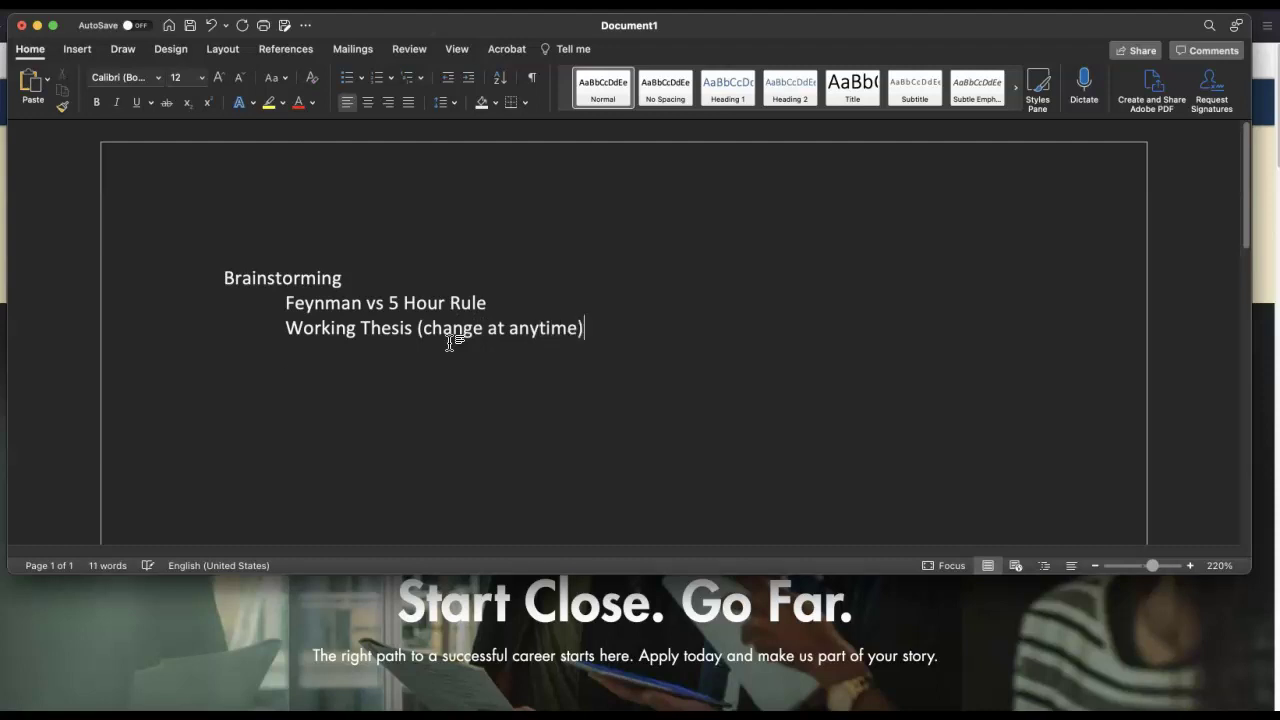
{"action": "key", "text": "Return"}
Append "(assignment sheet)" to the "Feynman vs 5 Hour Rule" line
{"action": "left_click", "coordinate": [497, 300]}
{"action": "type", "text": "(assignment"}
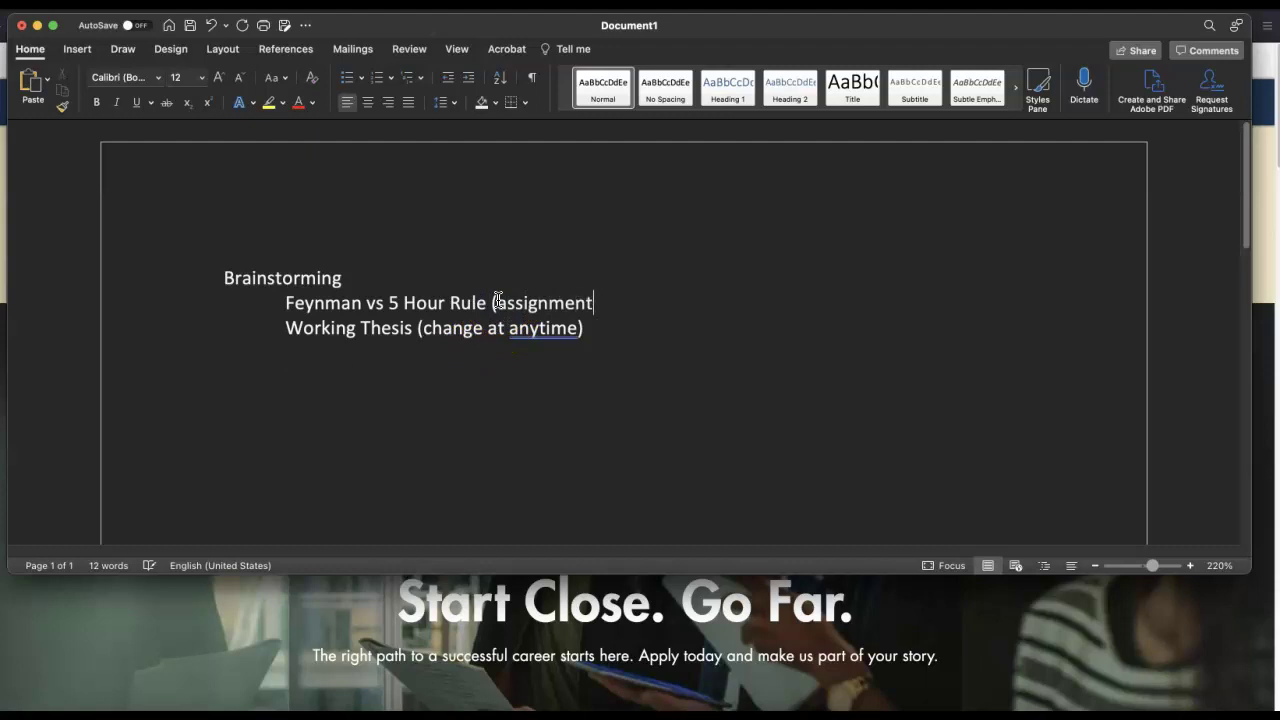
{"action": "type", "text": " sheet)"}
{"action": "left_click", "coordinate": [484, 308]}
Write "Comparing and Contrast (Venn Diagram, T chart)" as the indented line below "Working Thesis"
{"action": "left_click", "coordinate": [597, 333]}
{"action": "left_click", "coordinate": [404, 358]}
{"action": "type", "text": "Comparing and Contradt"}
{"action": "key", "text": "BackSpace"}
{"action": "key", "text": "BackSpace"}
{"action": "key", "text": "BackSpace"}
{"action": "type", "text": "st"}
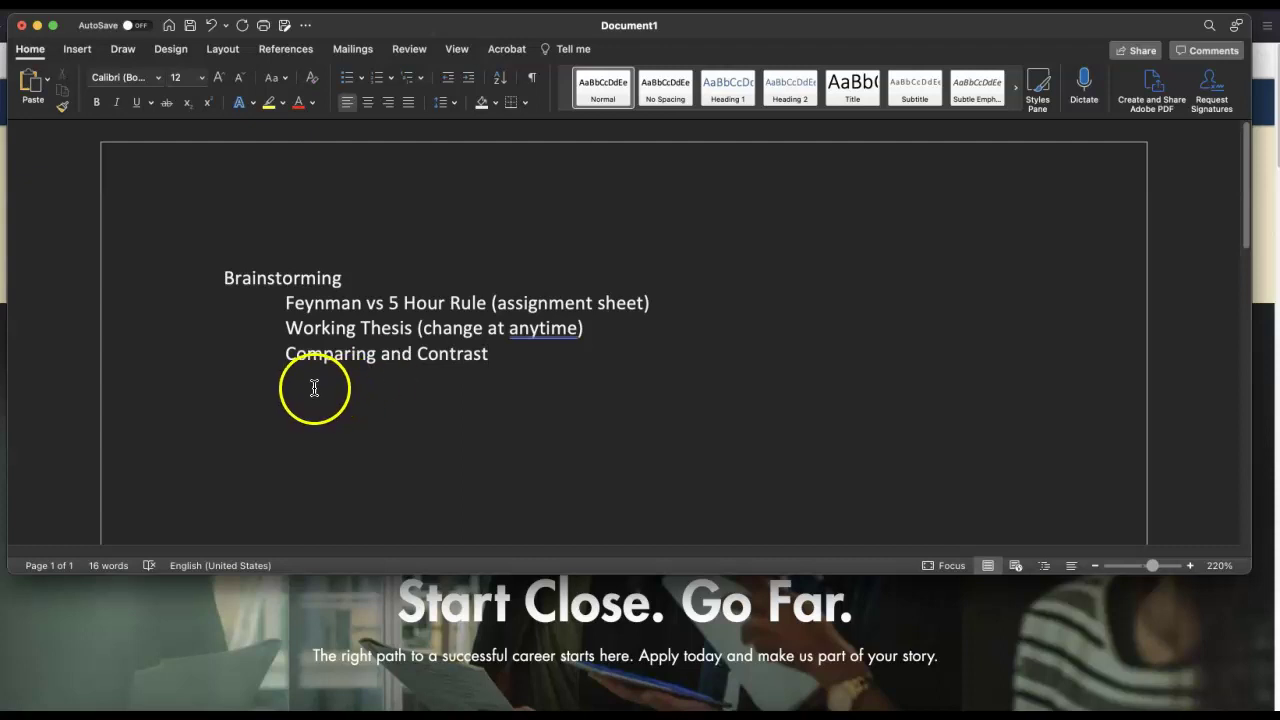
{"action": "type", "text": "(Venn Di"}
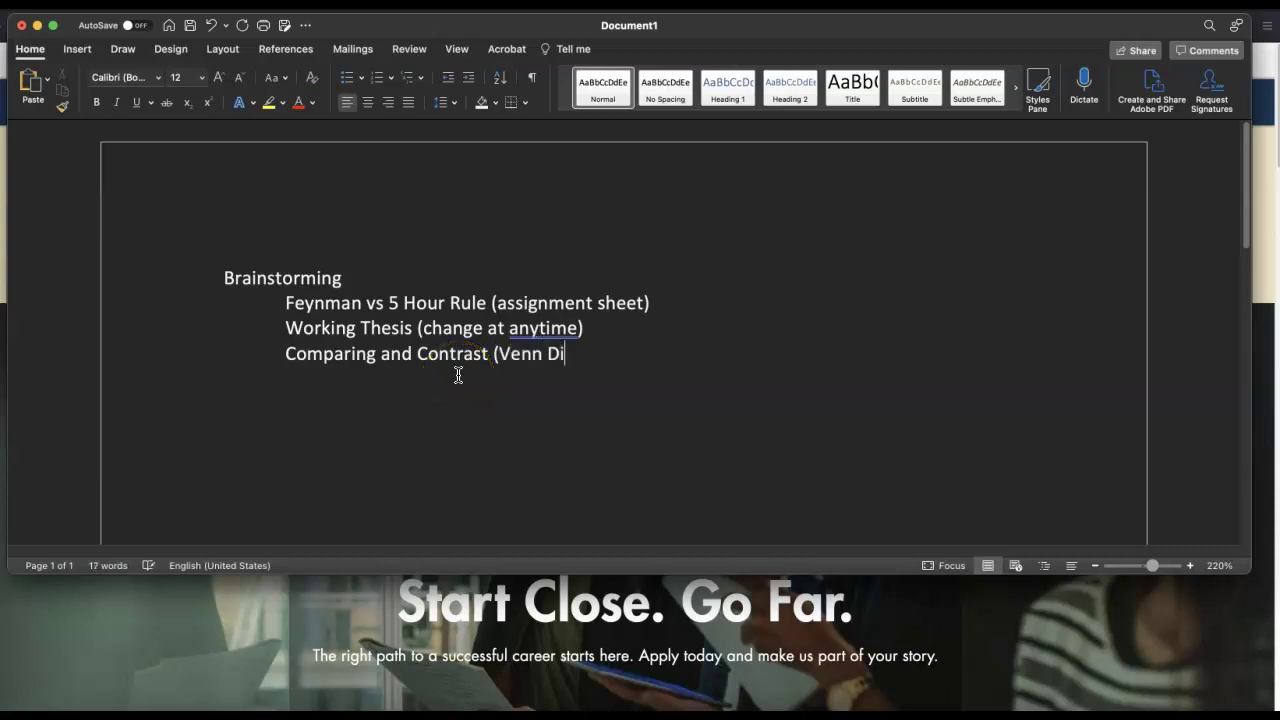
{"action": "type", "text": "agram,"}
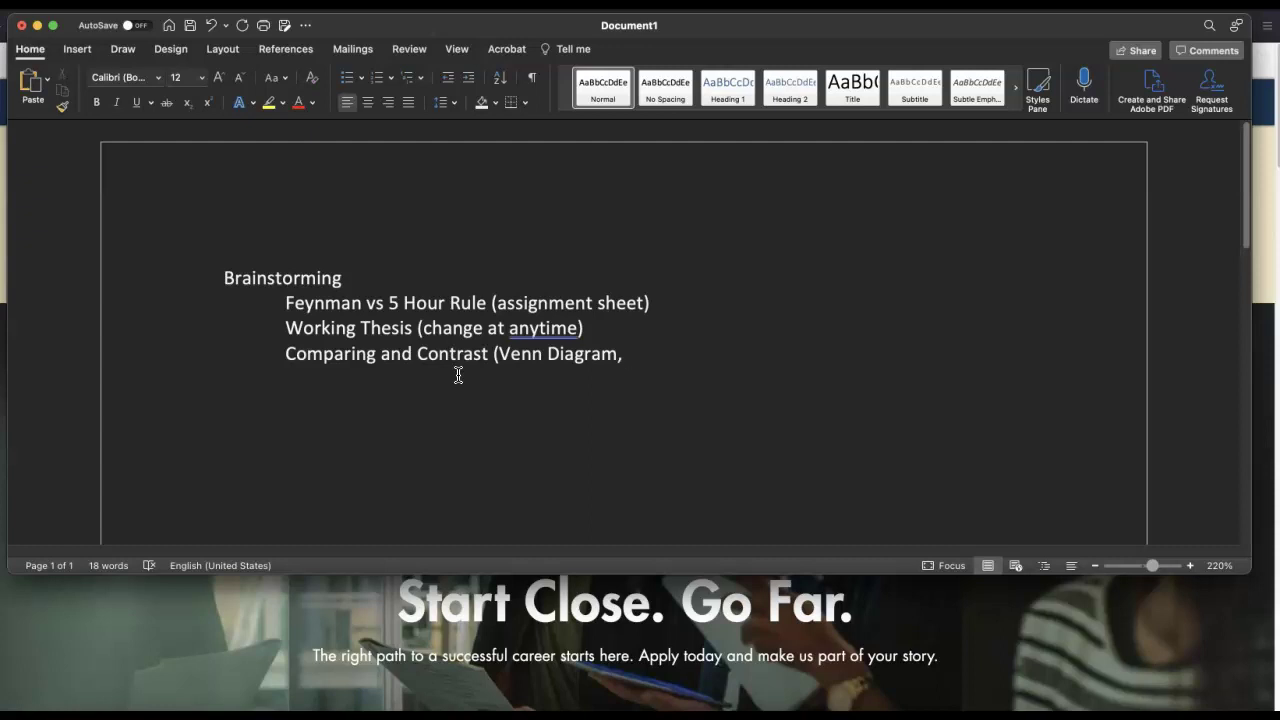
{"action": "type", "text": "T chart)"}
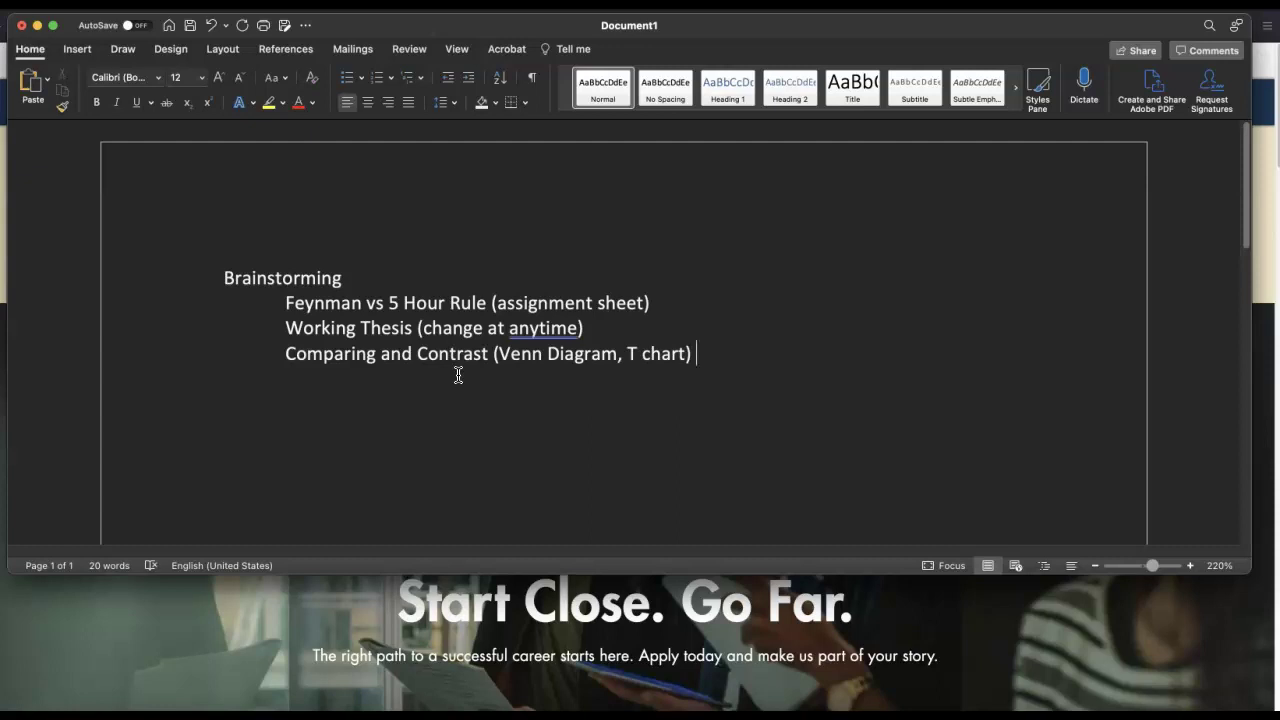
Leave a blank line after the brainstorming list and write the unindented heading "Structure (which one)"
{"action": "key", "text": "Return"}
{"action": "key", "text": "Return"}
{"action": "key", "text": "BackSpace"}
{"action": "key", "text": "BackSpace"}
{"action": "key", "text": "Return"}
{"action": "type", "text": "Structure (whih"}
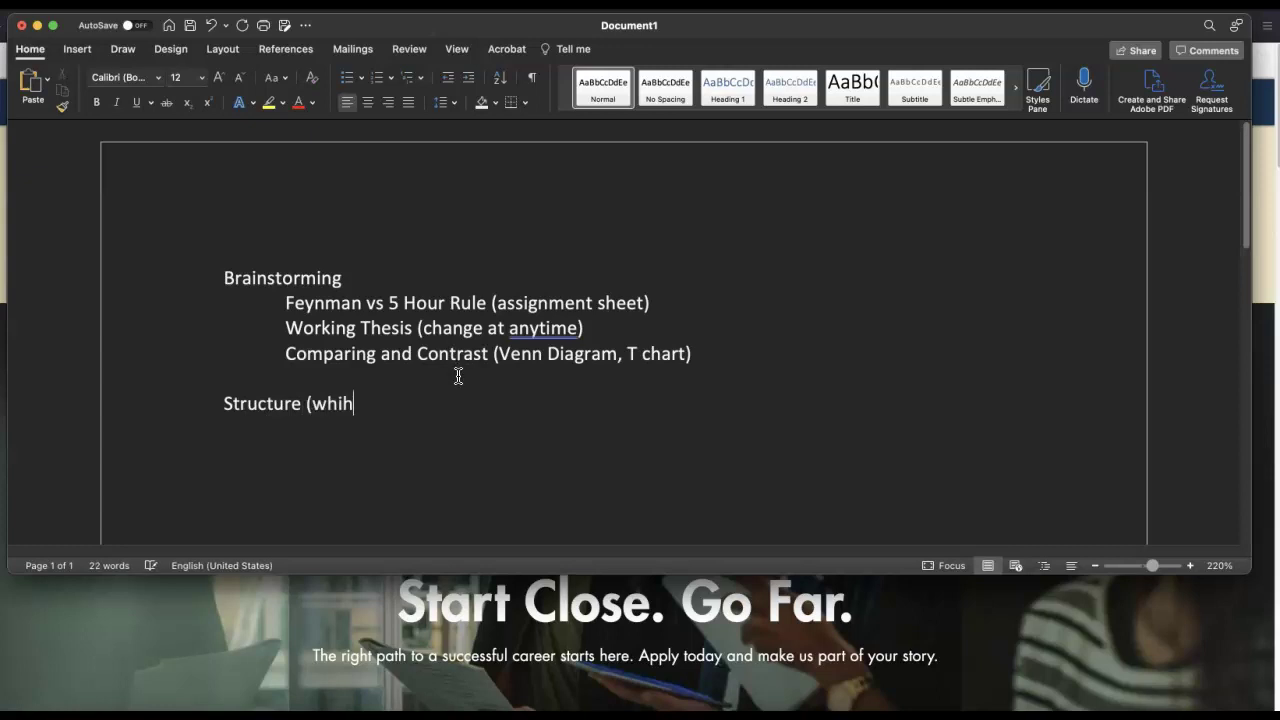
{"action": "key", "text": "BackSpace"}
{"action": "type", "text": "ch one)"}
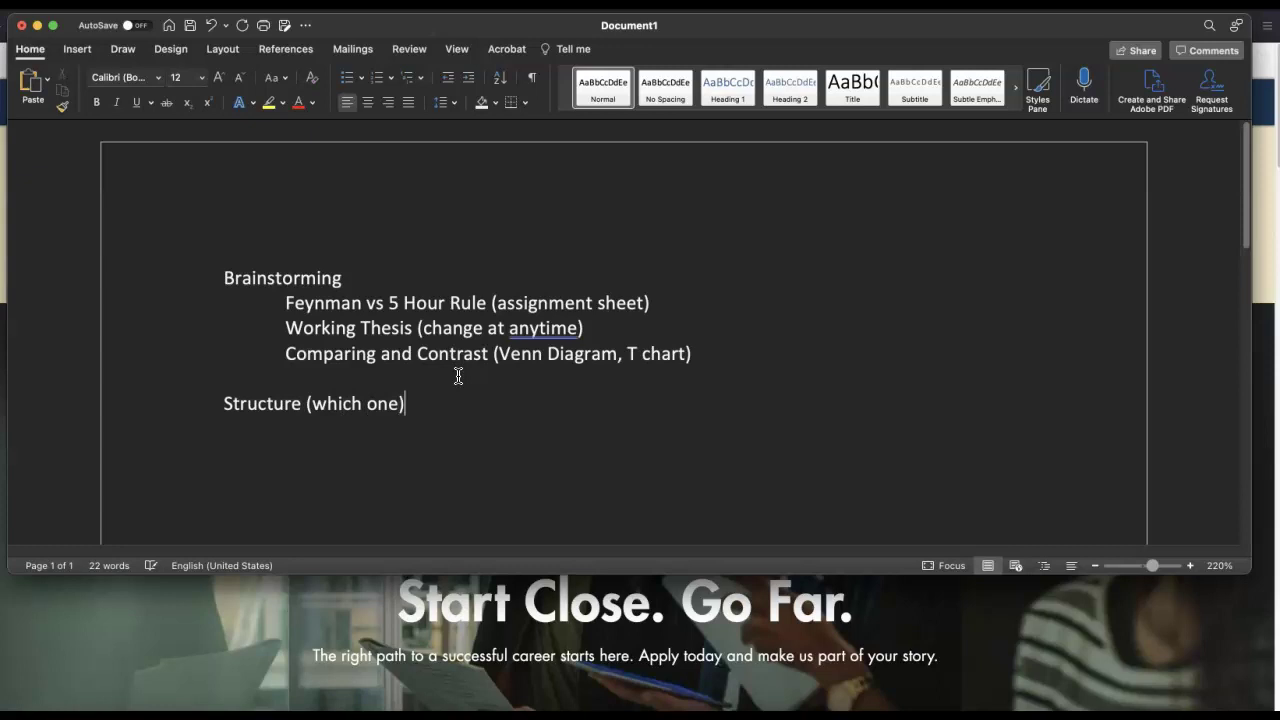
Add the indented lines "Point by Point" and "Side by Side" under the Structure heading
{"action": "key", "text": "Return"}
{"action": "key", "text": "Tab"}
{"action": "type", "text": "Point by"}
{"action": "key", "text": "Return"}
{"action": "key", "text": "BackSpace"}
{"action": "type", "text": "Point"}
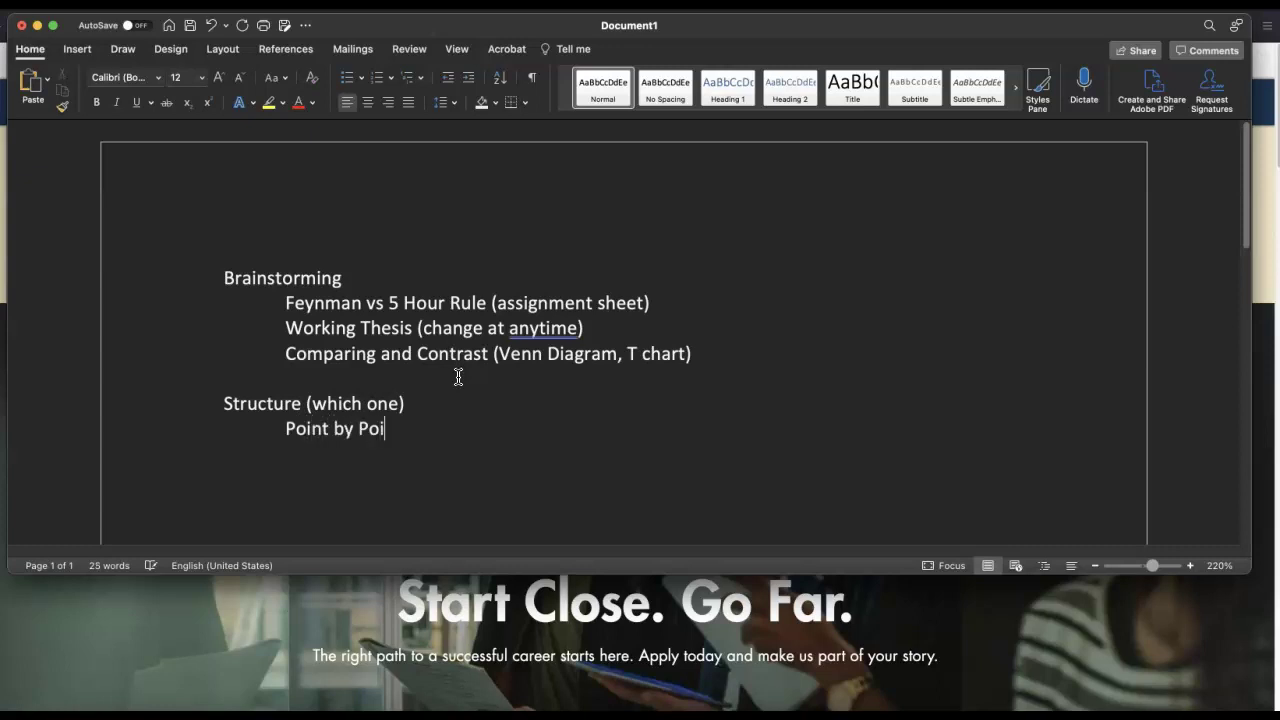
{"action": "key", "text": "Return"}
{"action": "key", "text": "Tab"}
{"action": "type", "text": "Side by Side"}
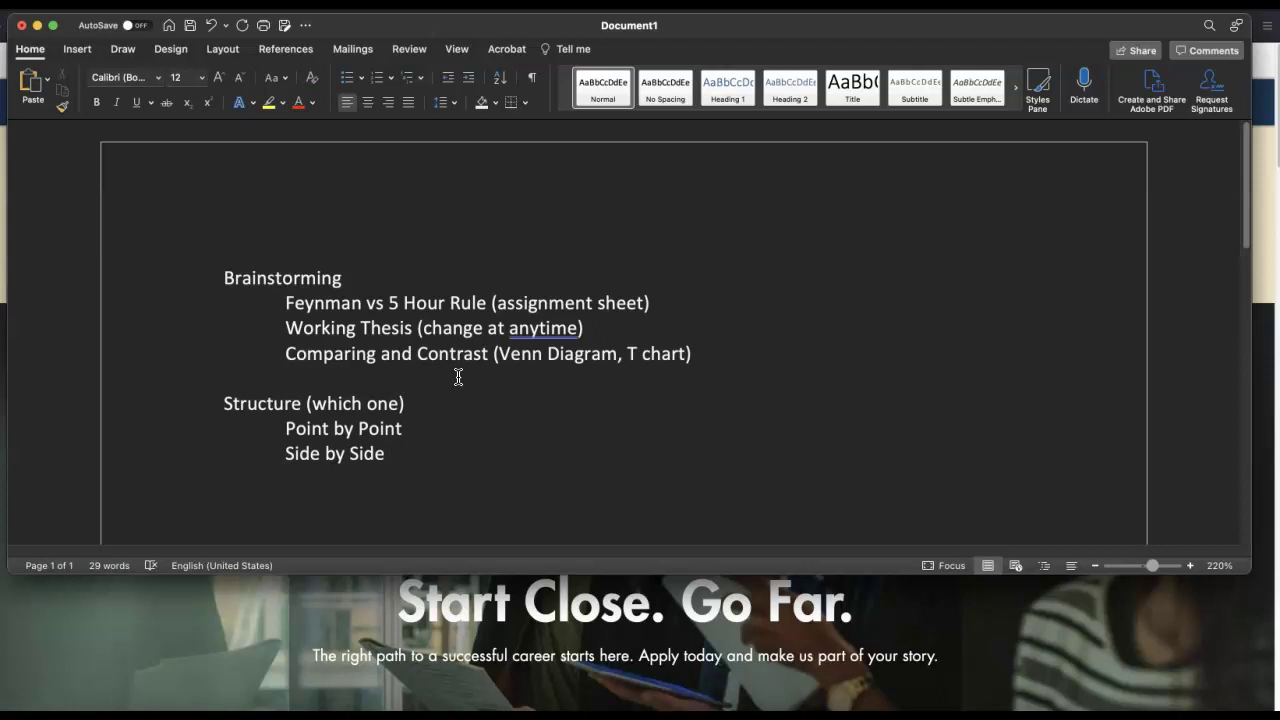
Append "-- * 3 body paragraphs" to the "Point by Point" line
{"action": "left_click", "coordinate": [403, 430]}
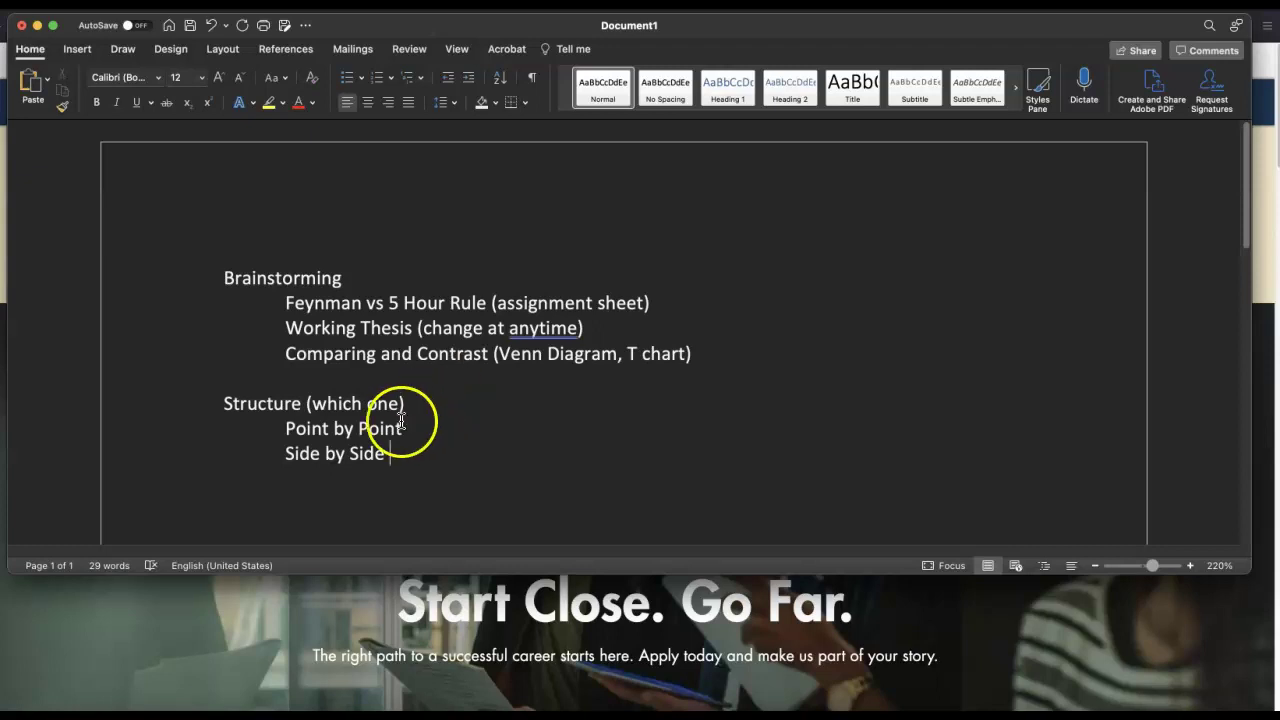
{"action": "type", "text": "-- "}
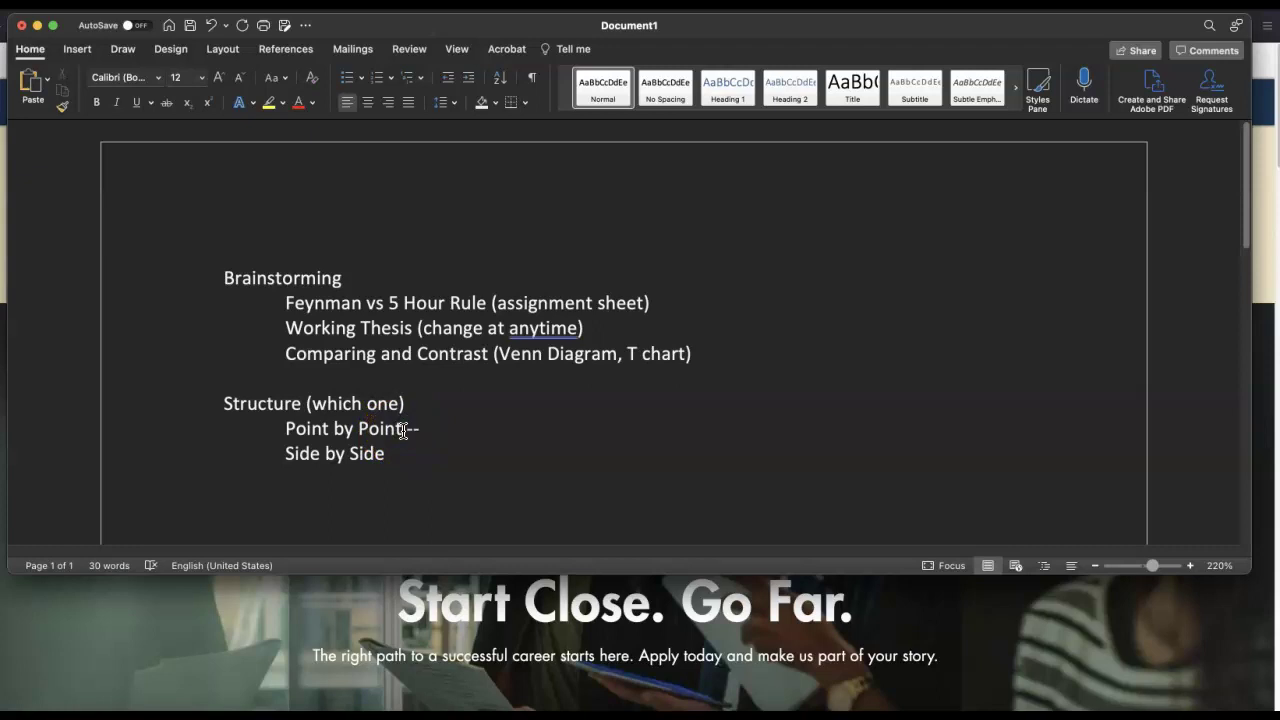
{"action": "type", "text": "*"}
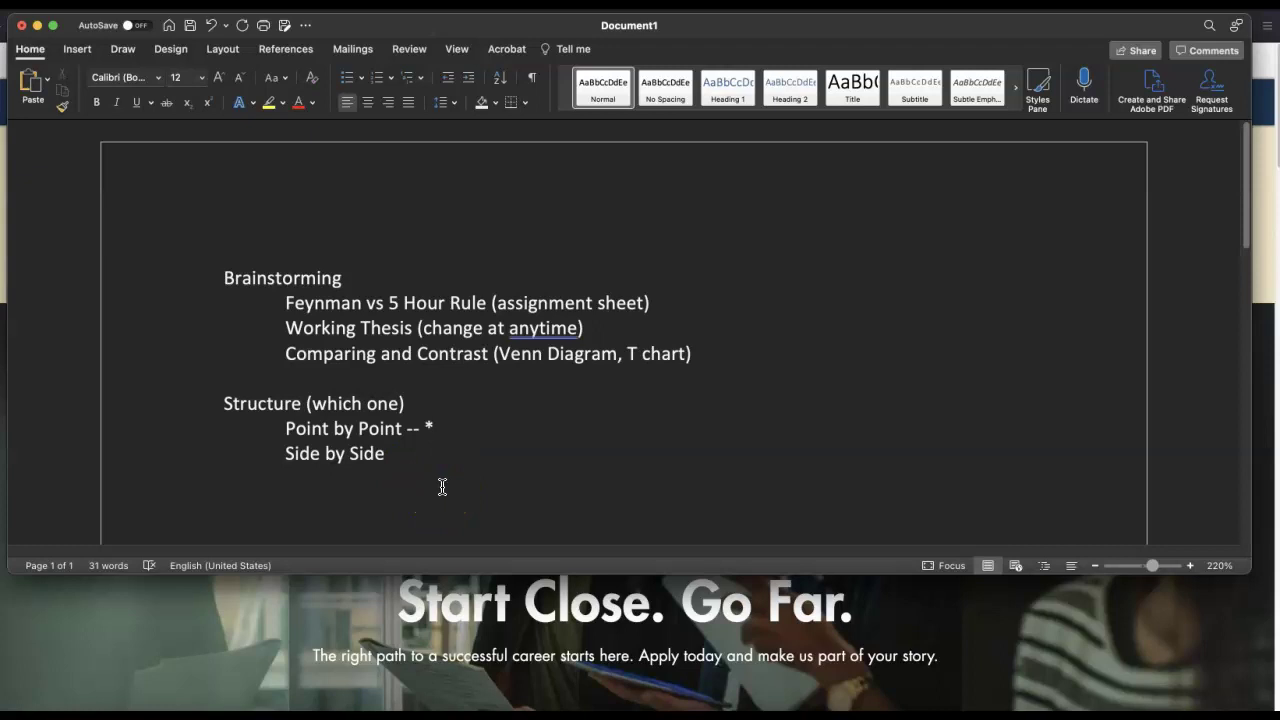
{"action": "left_click", "coordinate": [430, 432]}
{"action": "left_click", "coordinate": [438, 432]}
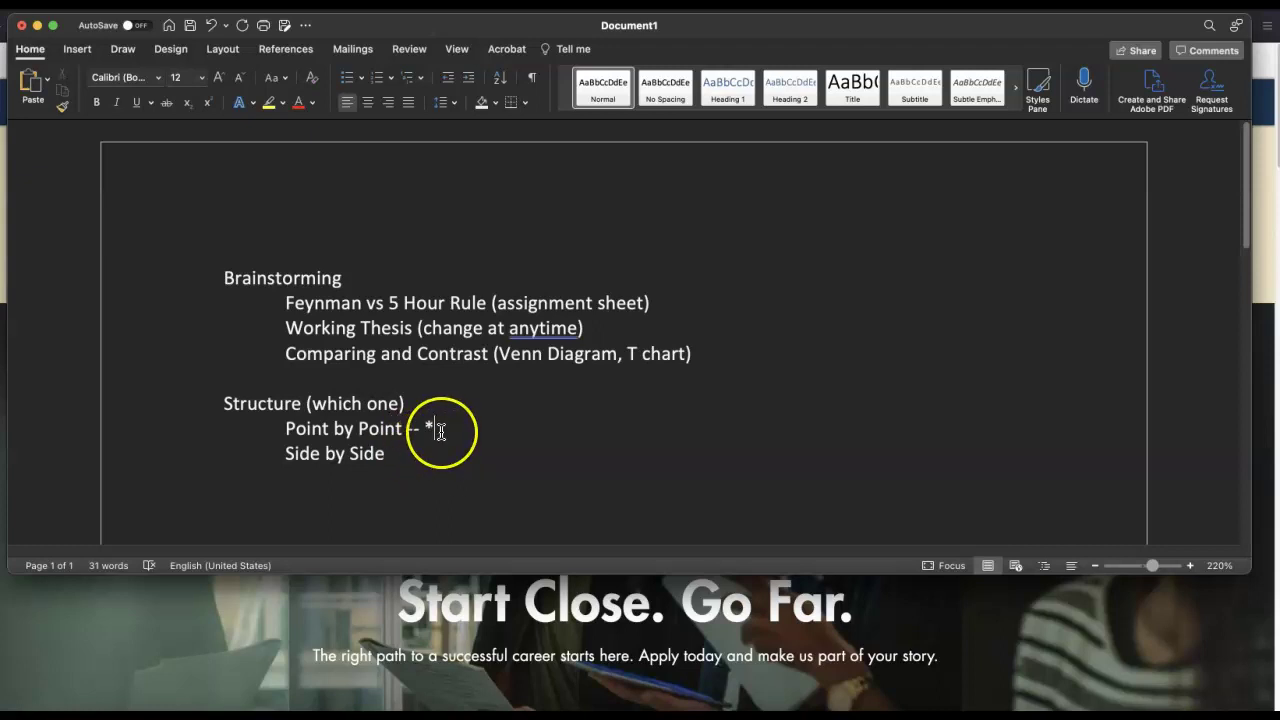
{"action": "type", "text": "3 "}
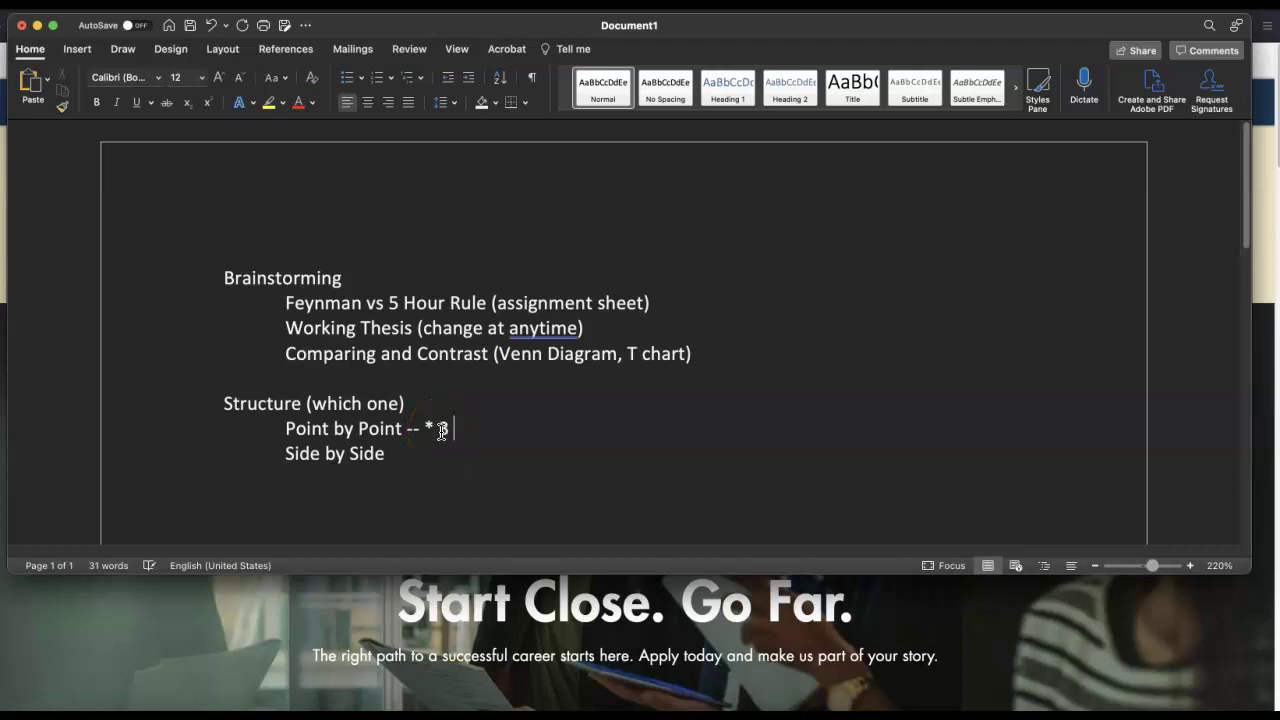
{"action": "type", "text": "body "}
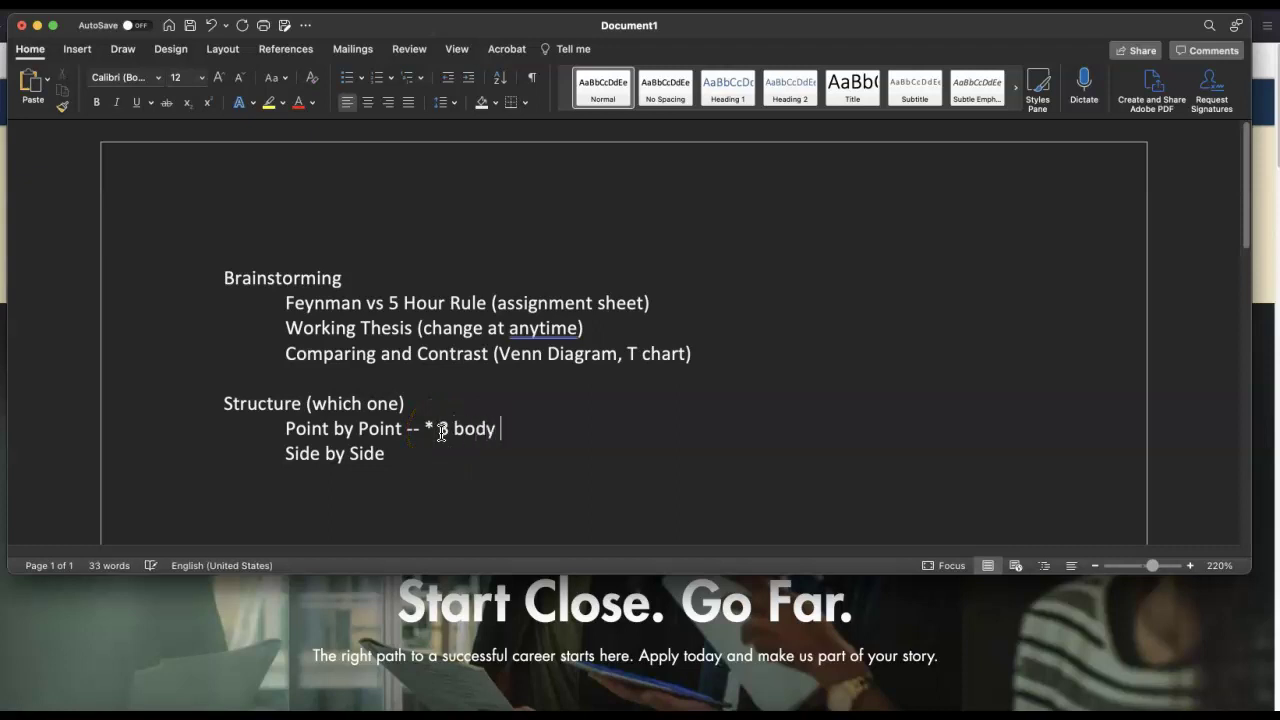
{"action": "type", "text": "paragraphs"}
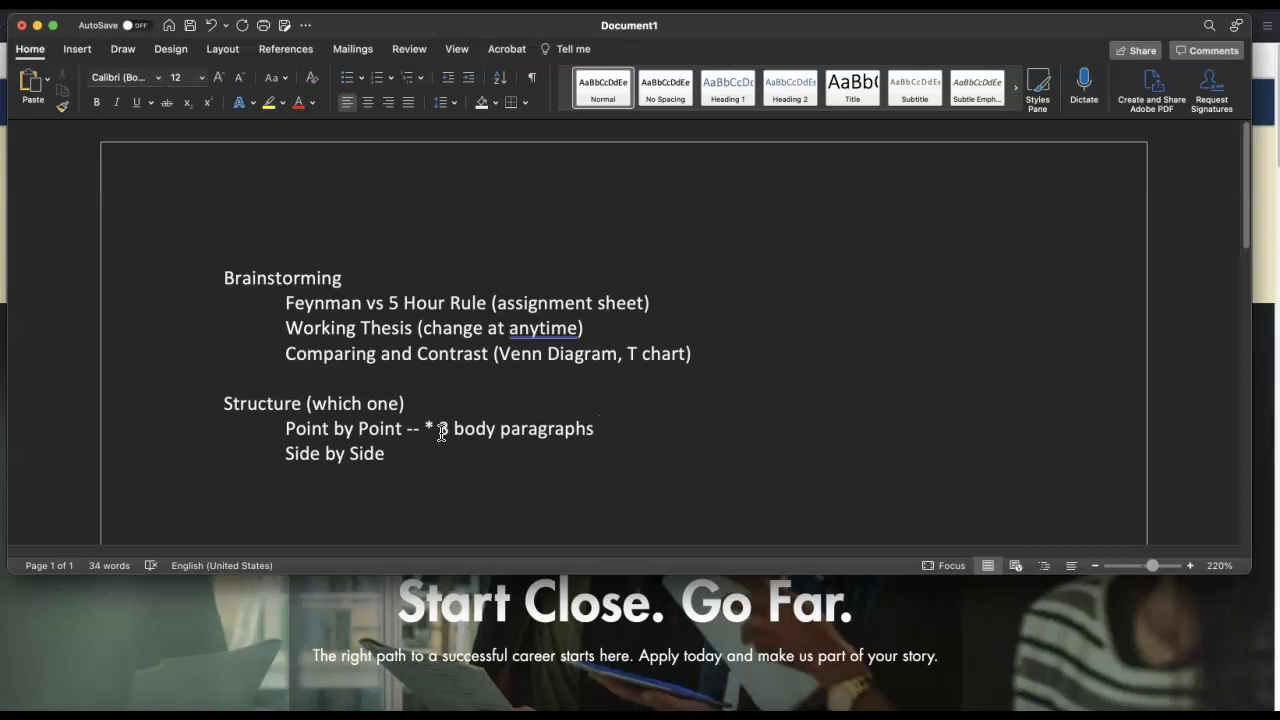
Append "-- 2 body paragraphs" to the "Side by Side" line and remove the space after the asterisk in the line above
{"action": "left_click", "coordinate": [392, 453]}
{"action": "type", "text": "-- 2 body paragraphs"}
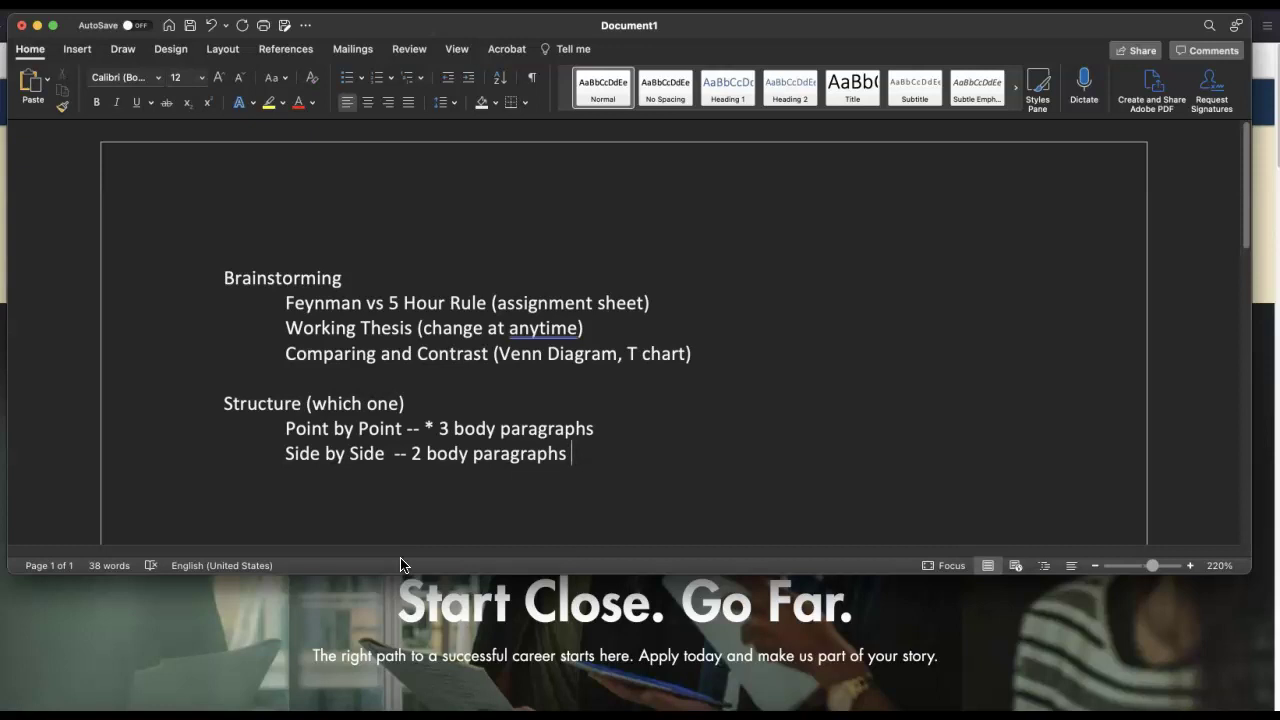
{"action": "left_click", "coordinate": [437, 429]}
{"action": "key", "text": "BackSpace"}
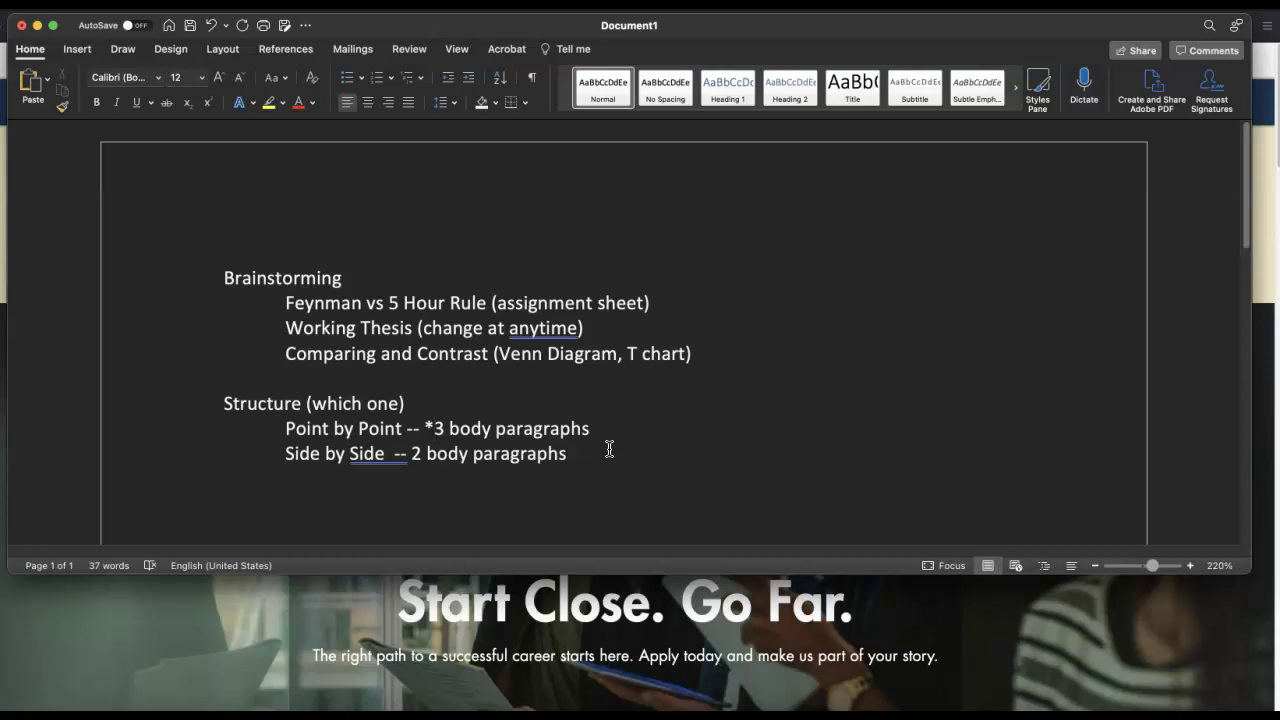
Add the indented line "Plot this out. Outline." below the "Side by Side" line
{"action": "left_click", "coordinate": [588, 460]}
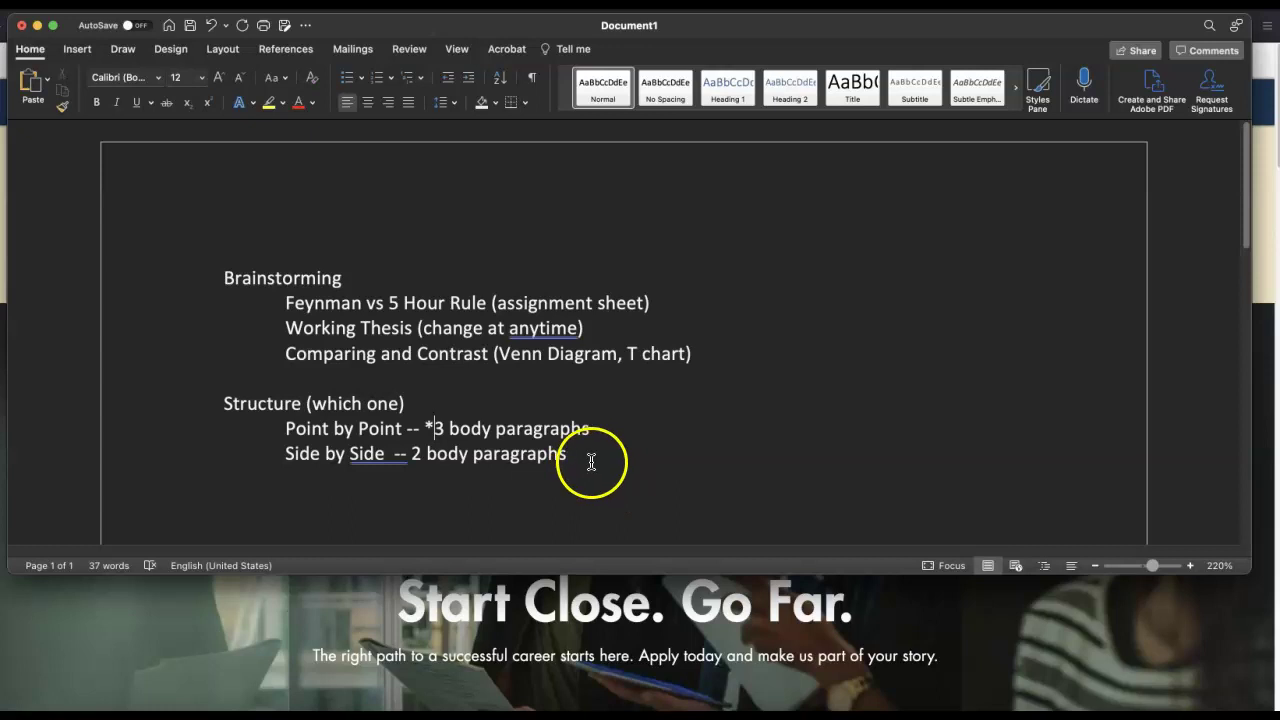
{"action": "key", "text": "Return"}
{"action": "key", "text": "Return"}
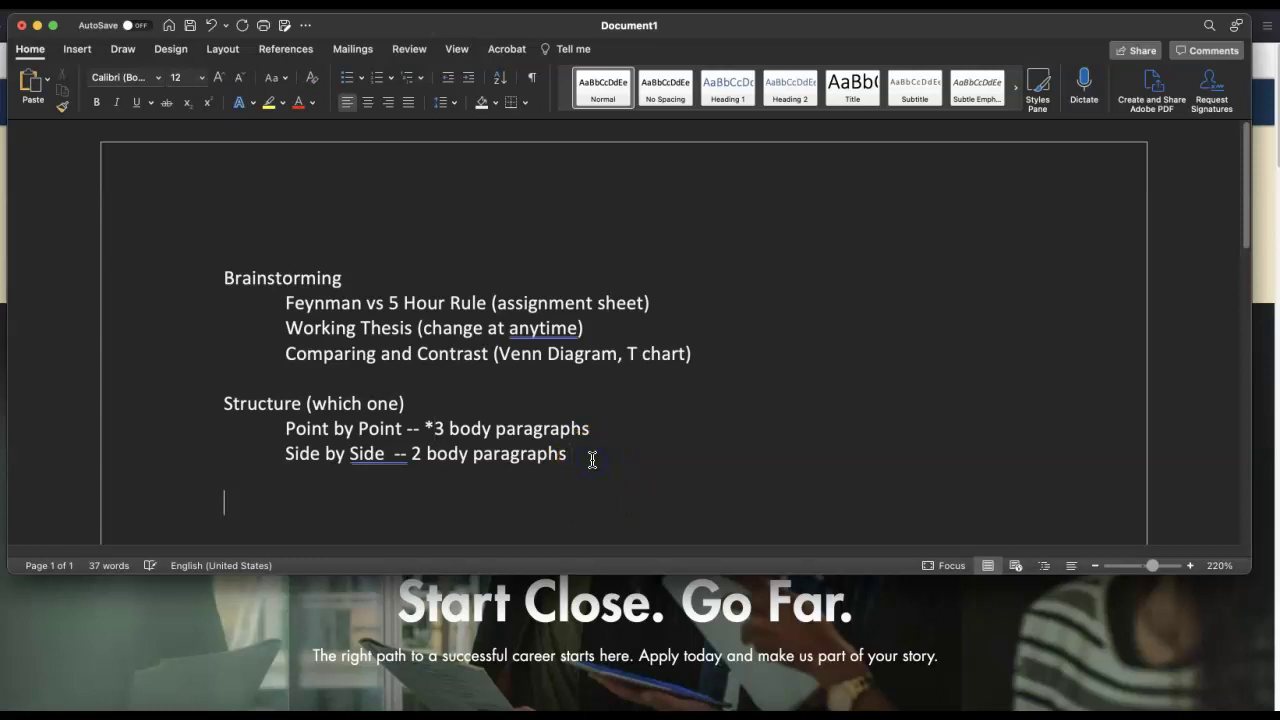
{"action": "scroll", "coordinate": [592, 460], "scroll_direction": "down", "scroll_amount": 3}
{"action": "left_click", "coordinate": [592, 443]}
{"action": "key", "text": "Tab"}
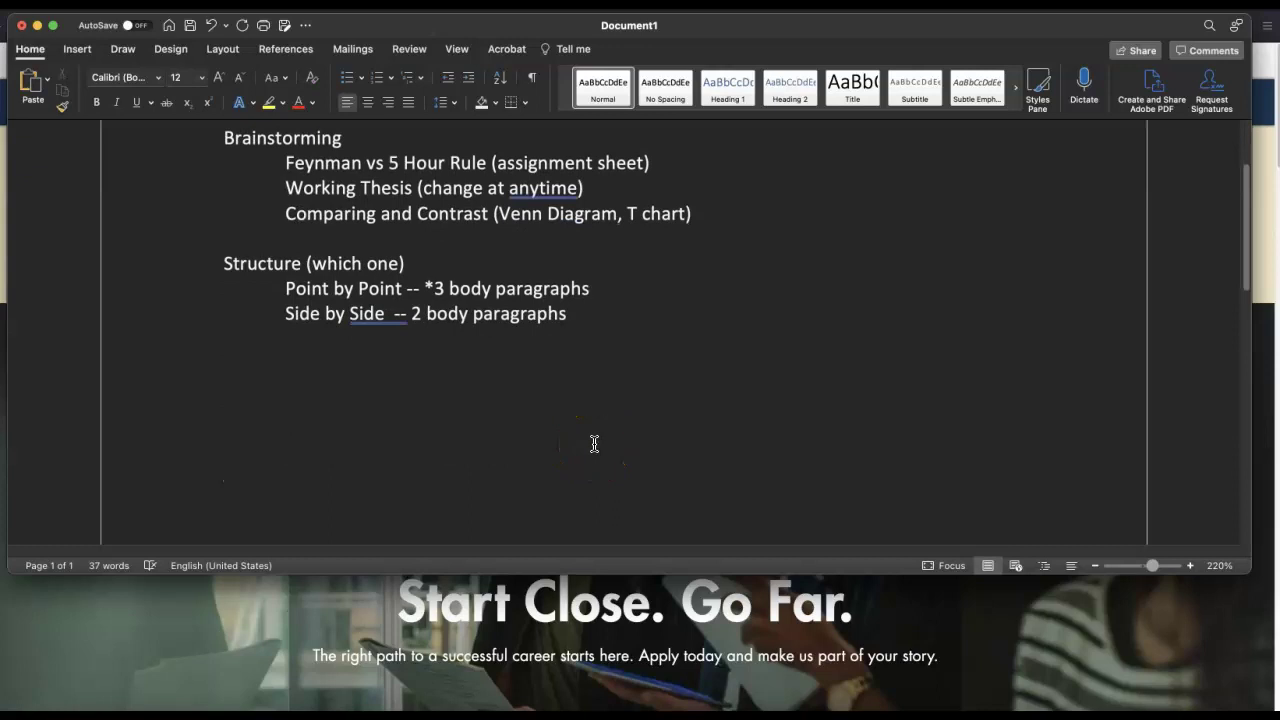
{"action": "type", "text": "Plot this o"}
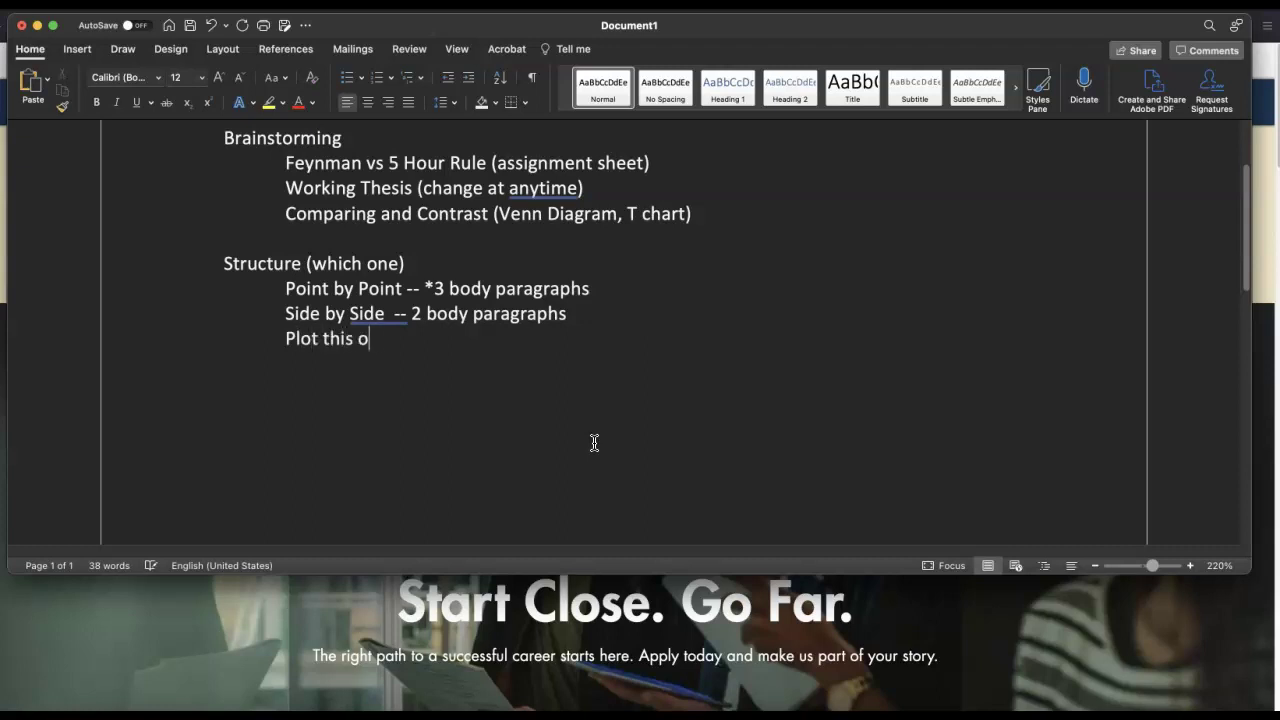
{"action": "type", "text": "ut. Outline."}
{"action": "key", "text": "Return"}
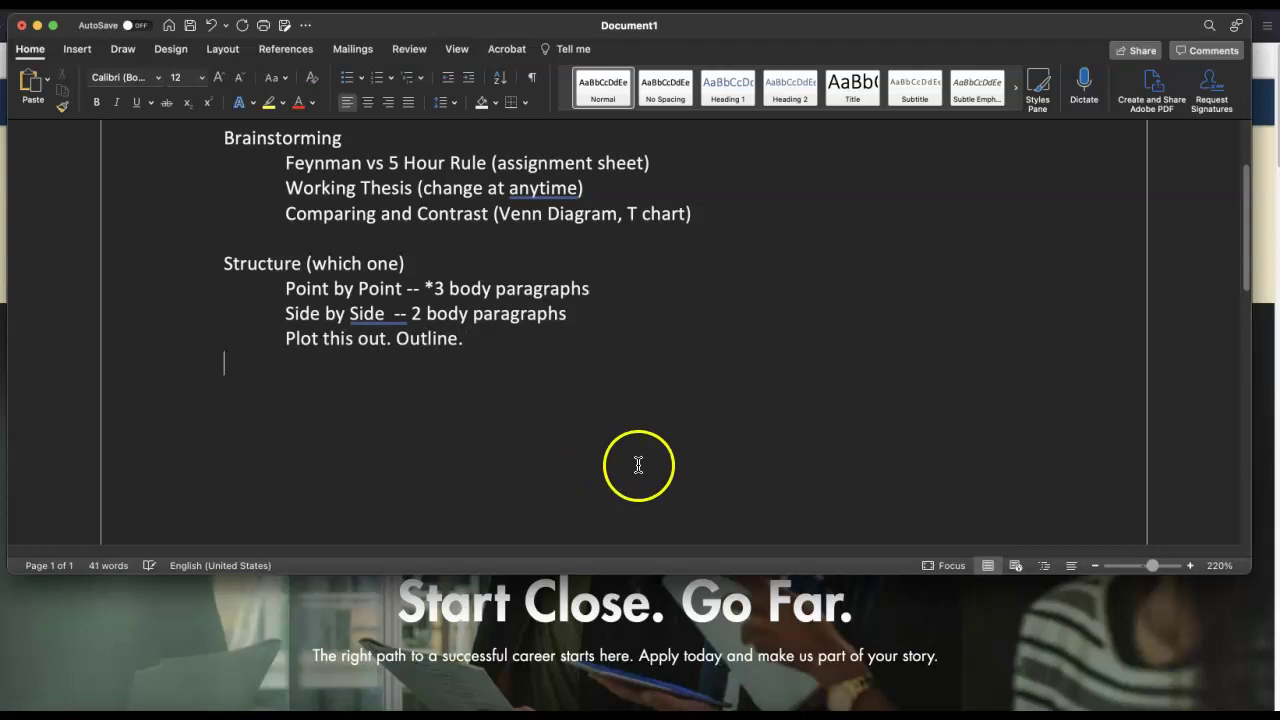
Change "Outline." to "Working outline." in the "Plot this out" line
{"action": "type", "text": "Working"}
{"action": "key", "text": "Delete"}
{"action": "type", "text": "o"}
{"action": "scroll", "coordinate": [355, 415], "scroll_direction": "up", "scroll_amount": 3}
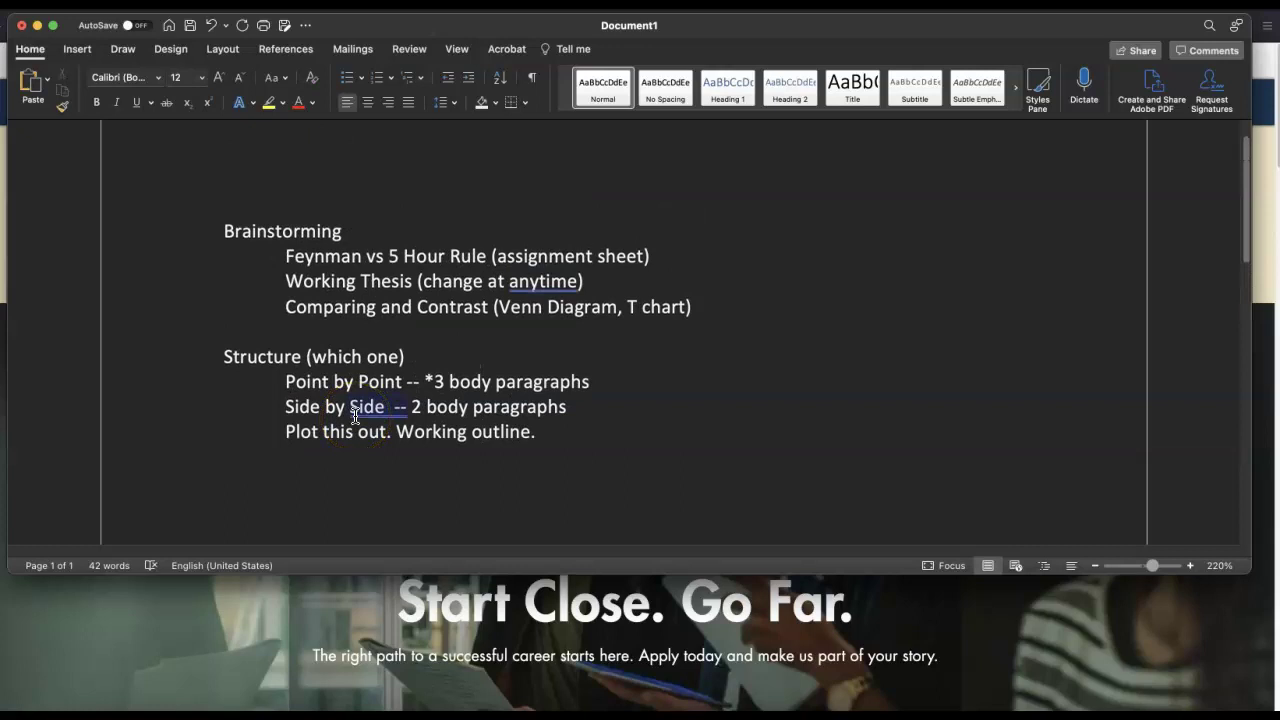
{"action": "scroll", "coordinate": [334, 451], "scroll_direction": "down", "scroll_amount": 3}
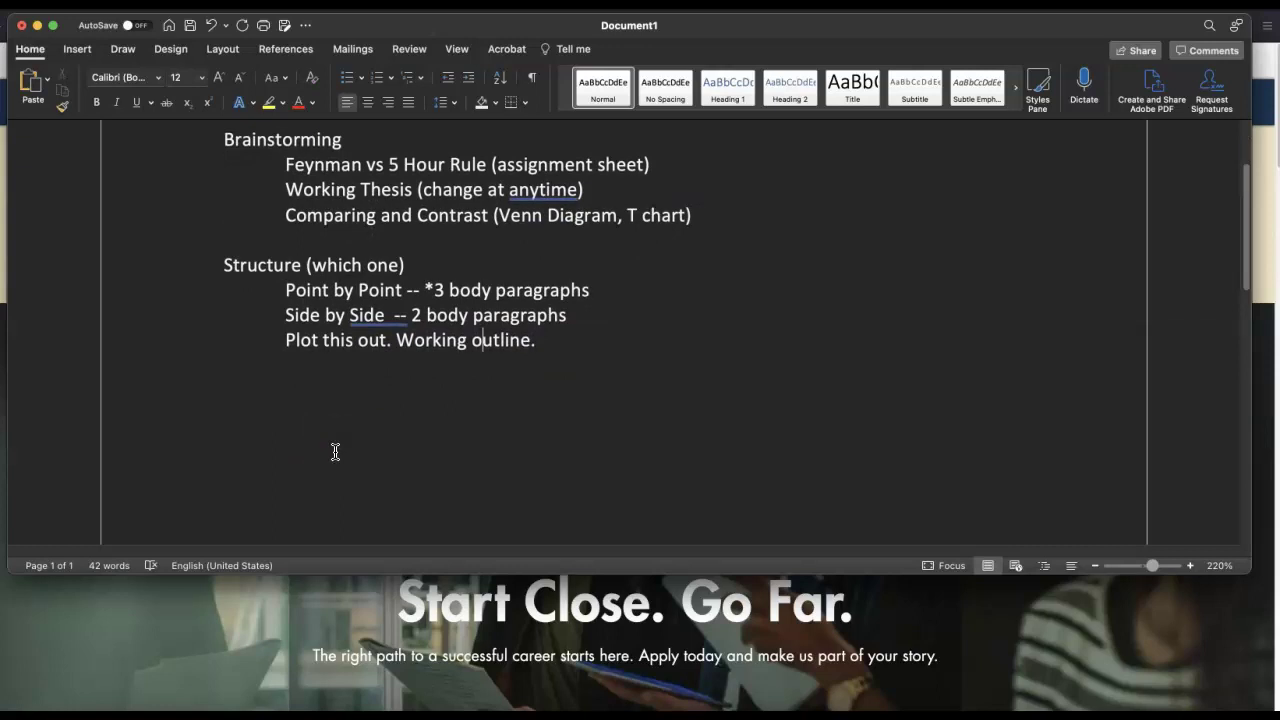
Add "(Powerpoint)" as a double-indented item below the "Plot this out. Working outline." line
{"action": "left_click", "coordinate": [543, 343]}
{"action": "key", "text": "Return"}
{"action": "key", "text": "Return"}
{"action": "left_click", "coordinate": [562, 342]}
{"action": "left_click_drag", "start_coordinate": [225, 141], "coordinate": [234, 142]}
{"action": "left_click", "coordinate": [240, 266]}
{"action": "left_click", "coordinate": [563, 347]}
{"action": "key", "text": "Return"}
{"action": "key", "text": "Tab"}
{"action": "key", "text": "Tab"}
{"action": "type", "text": "(Powerpoint)"}
{"action": "left_click", "coordinate": [522, 399]}
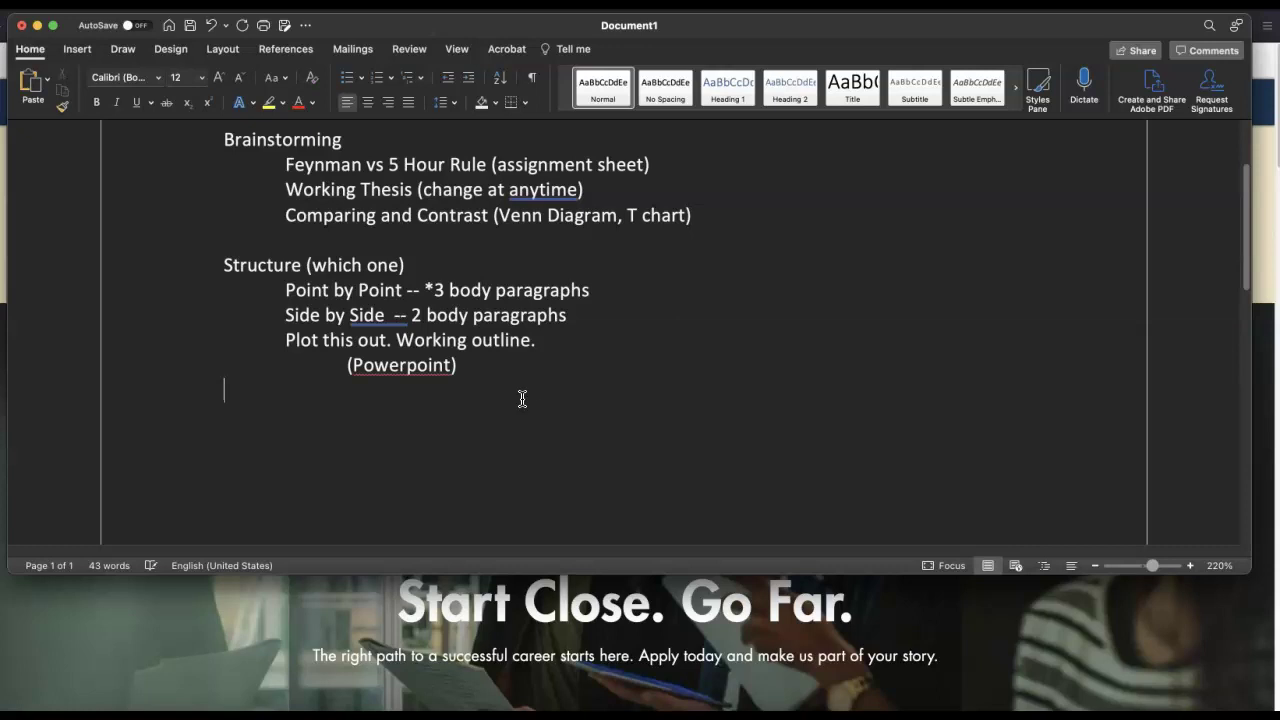
Add "Paper pen" and "Word" as further double-indented items below "(Powerpoint)"
{"action": "key", "text": "Tab"}
{"action": "key", "text": "Tab"}
{"action": "type", "text": "Paper pen"}
{"action": "key", "text": "Return"}
{"action": "key", "text": "Tab"}
{"action": "key", "text": "Tab"}
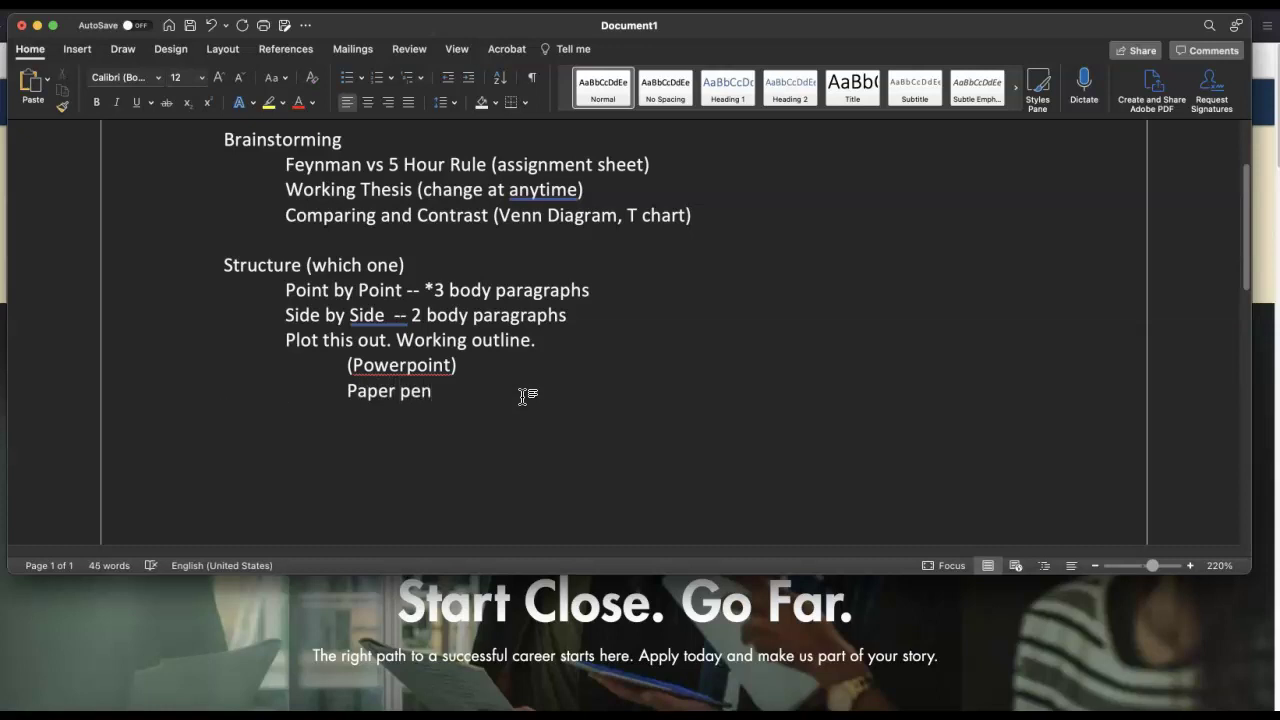
{"action": "type", "text": "Word"}
{"action": "key", "text": "Return"}
{"action": "scroll", "coordinate": [518, 391], "scroll_direction": "down", "scroll_amount": 1}
{"action": "scroll", "coordinate": [518, 391], "scroll_direction": "up", "scroll_amount": 1}
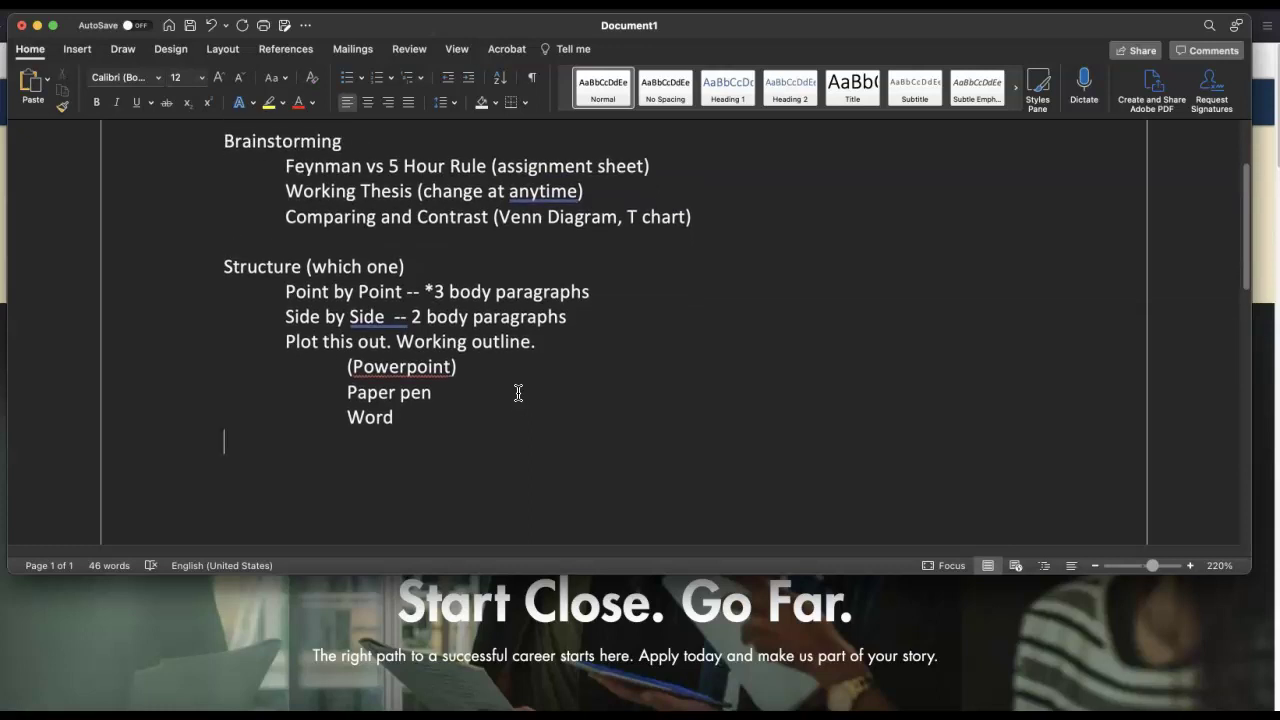
Add a "Research" heading below the "Word" item, with the indented line "Keywords and Research Strategy" under it
{"action": "scroll", "coordinate": [518, 392], "scroll_direction": "down", "scroll_amount": 4}
{"action": "scroll", "coordinate": [518, 392], "scroll_direction": "up", "scroll_amount": 1}
{"action": "type", "text": "Research"}
{"action": "key", "text": "Return"}
{"action": "key", "text": "Tab"}
{"action": "type", "text": "Keywords "}
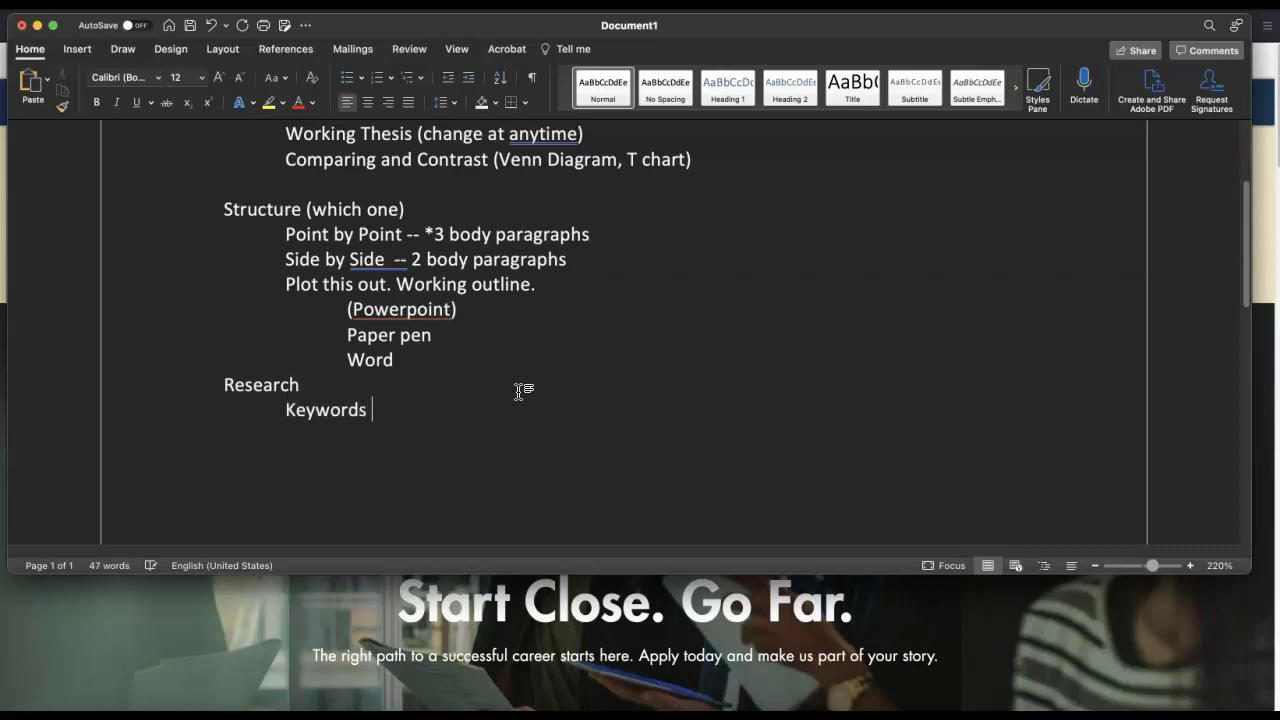
{"action": "type", "text": "and Research Strat"}
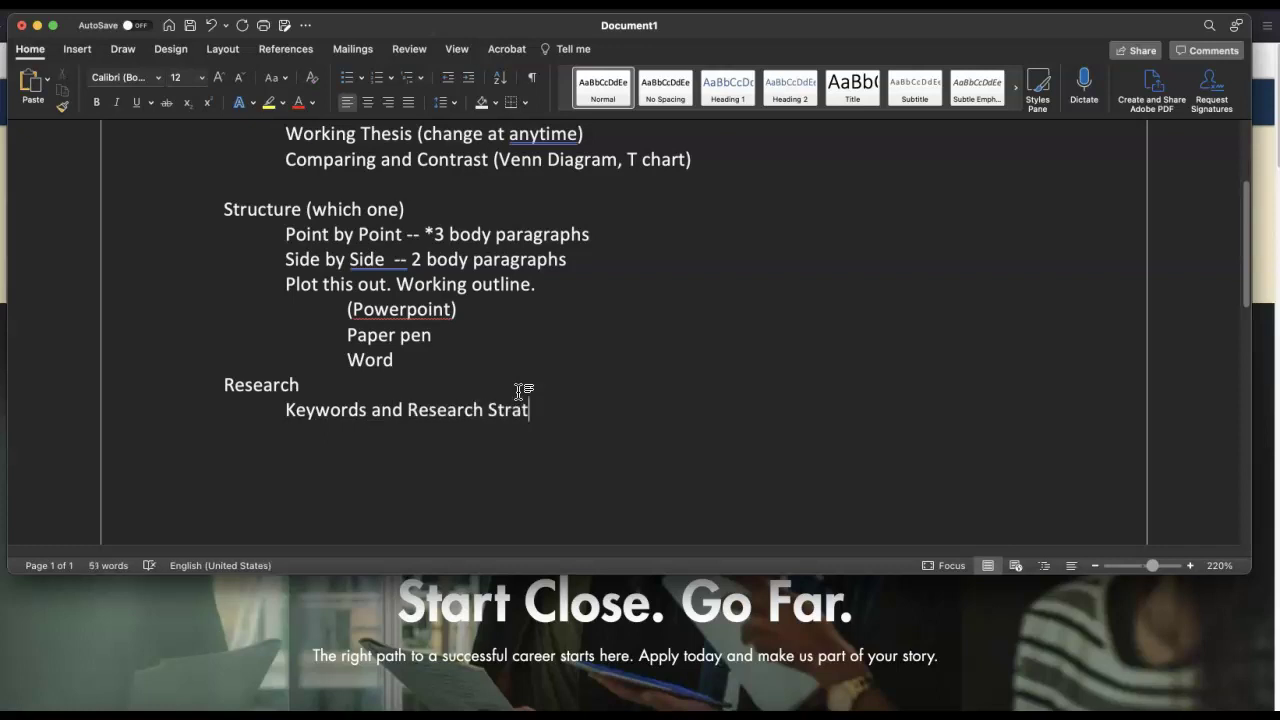
{"action": "type", "text": "egy"}
Add the double-indented line "Words in a search engine or the databases" under "Keywords and Research Strategy" and start another double-indented line
{"action": "key", "text": "Return"}
{"action": "key", "text": "Tab"}
{"action": "key", "text": "Tab"}
{"action": "type", "text": "W"}
{"action": "key", "text": "BackSpace"}
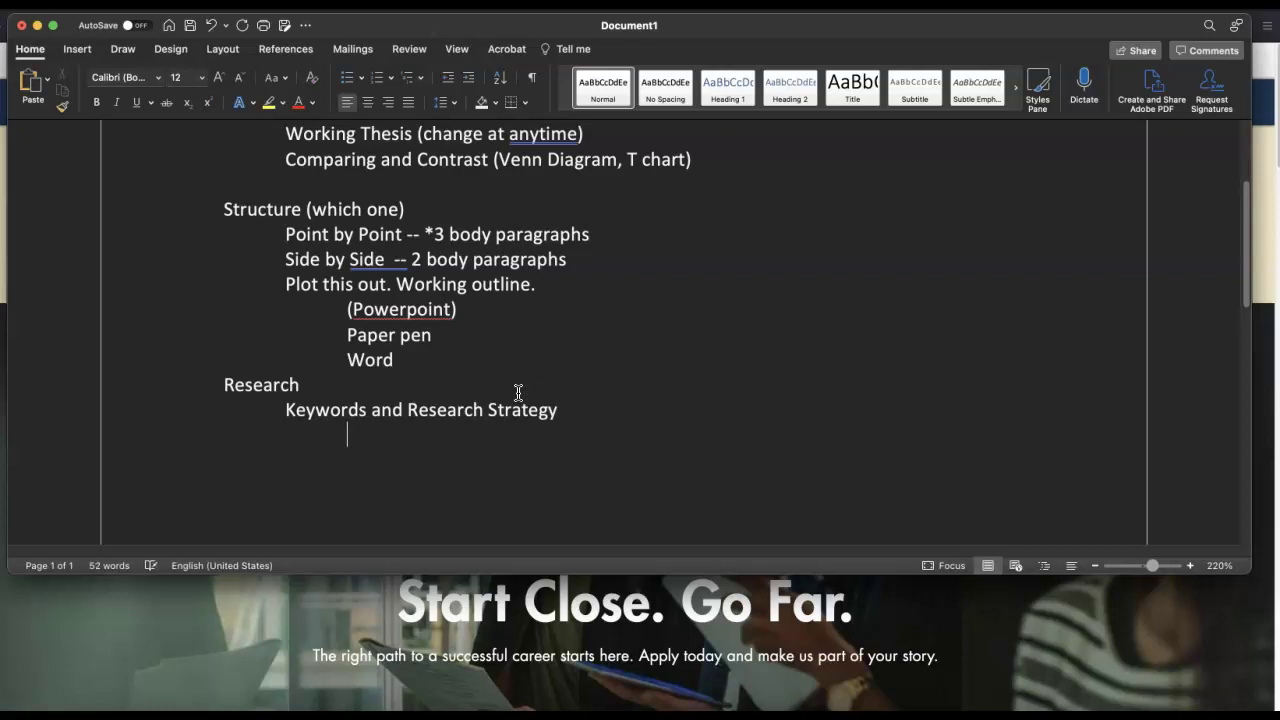
{"action": "type", "text": "Words in a search engine or the database"}
{"action": "key", "text": "BackSpace"}
{"action": "type", "text": "s"}
{"action": "key", "text": "Return"}
{"action": "key", "text": "Tab"}
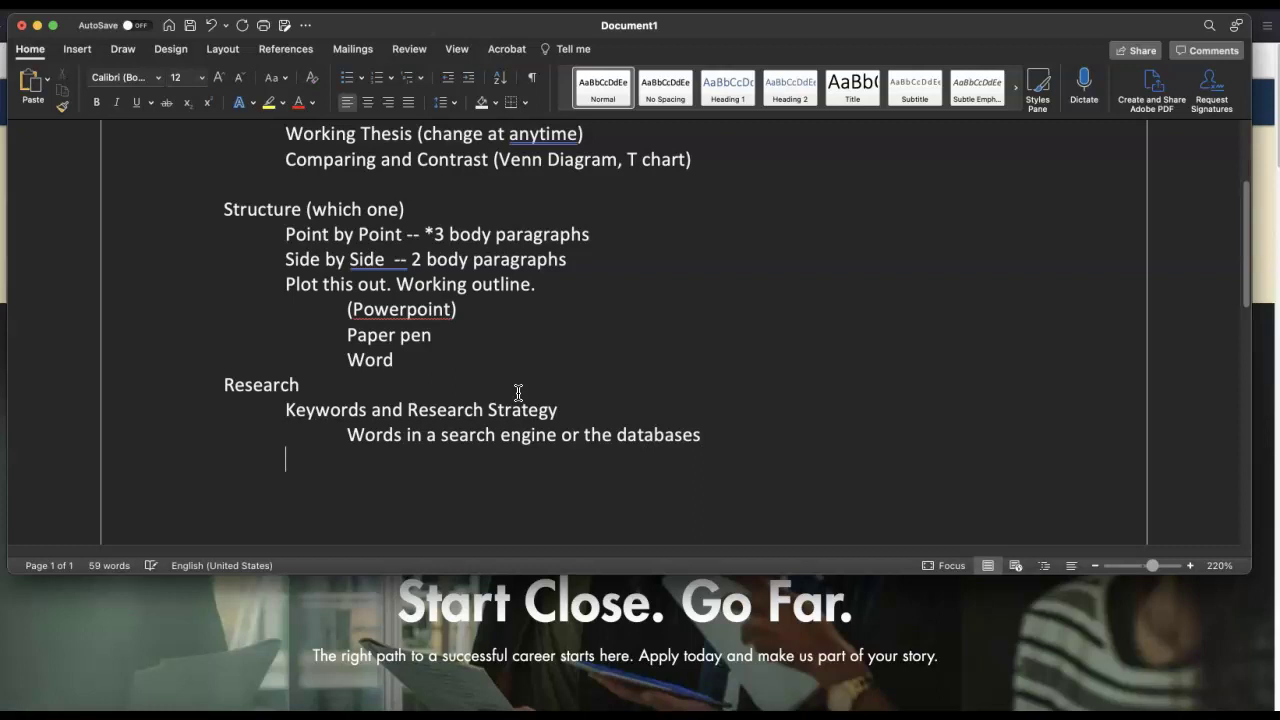
{"action": "key", "text": "Tab"}
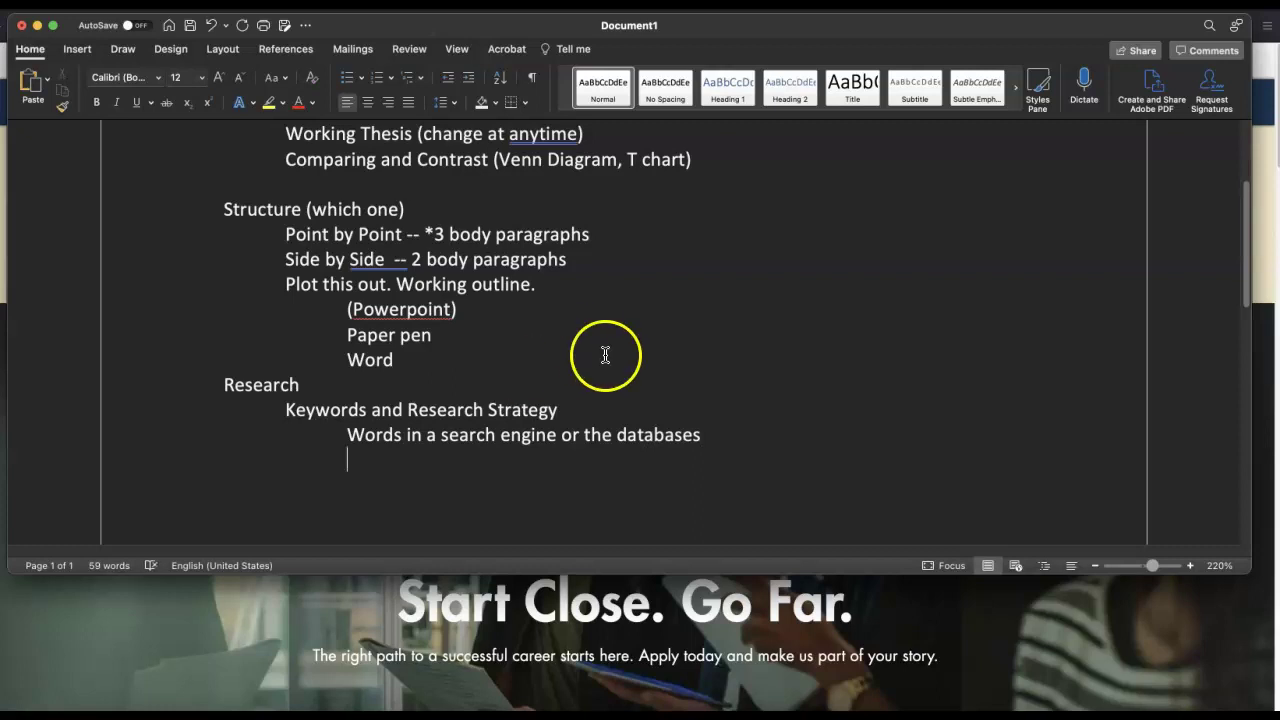
Insert "and phrases" after "Words" in the line about search engines and databases
{"action": "left_click", "coordinate": [405, 437]}
{"action": "type", "text": "and phra"}
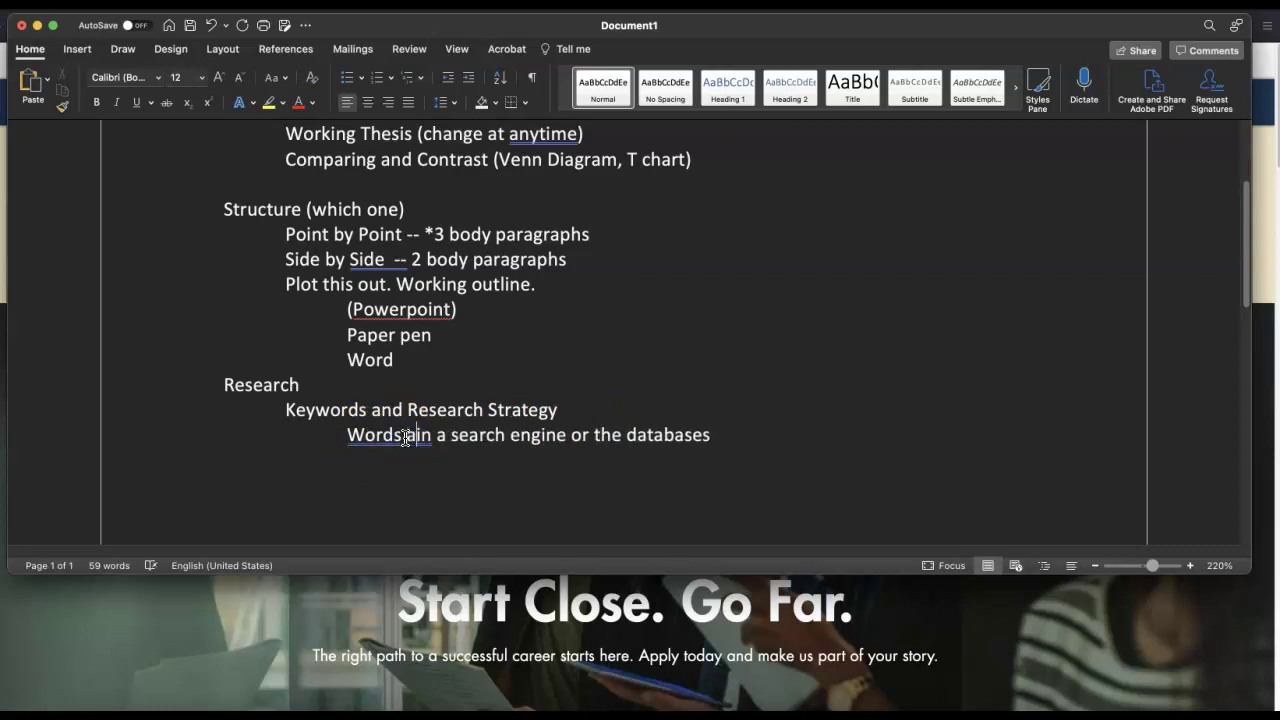
{"action": "type", "text": "ses"}
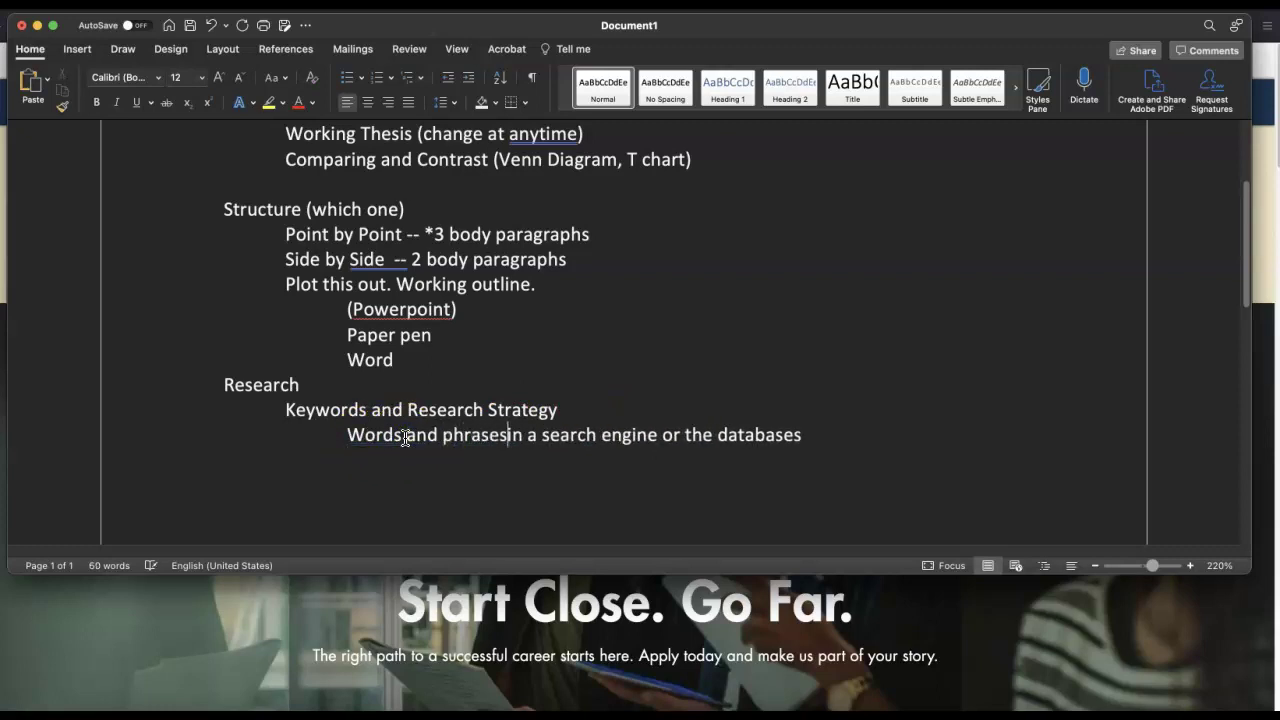
Enter "Brainstorm – create a list. Working list." on the empty double-indented line below the "Words and phrases" line
{"action": "left_click", "coordinate": [359, 454]}
{"action": "type", "text": "Brainstorm"}
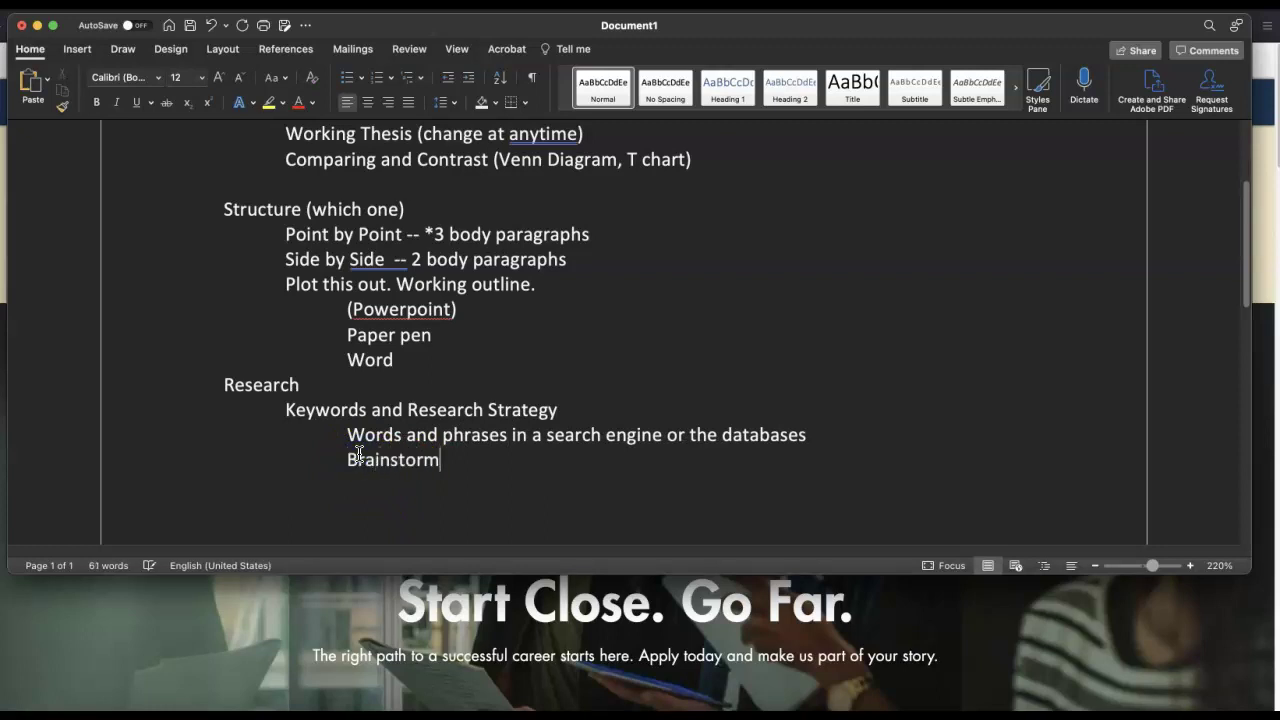
{"action": "type", "text": " -- cre"}
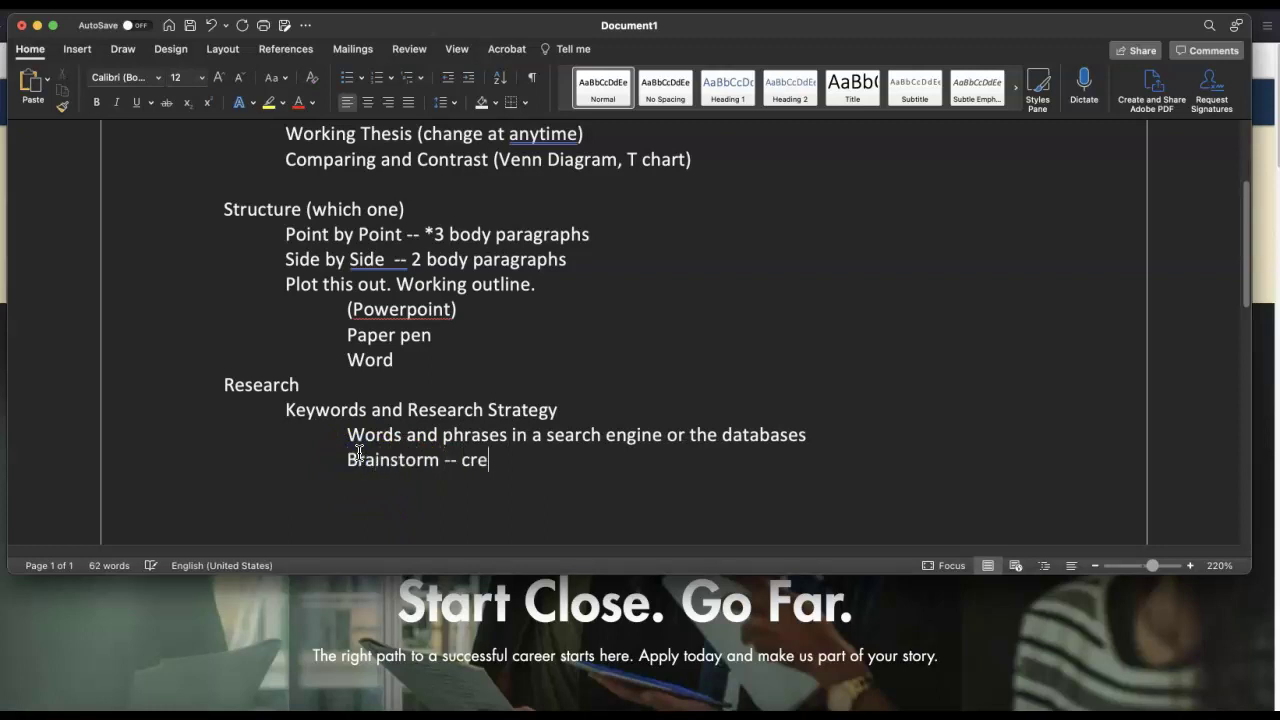
{"action": "type", "text": "ate a li"}
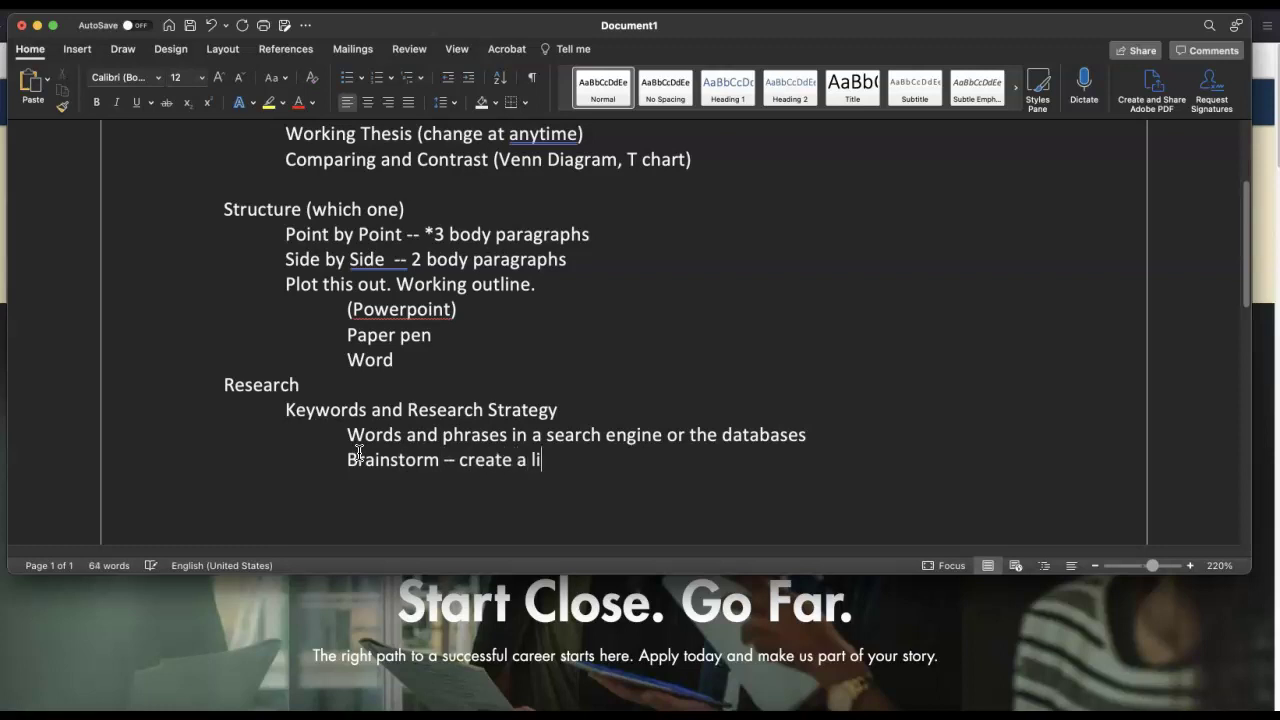
{"action": "type", "text": "st. Working list."}
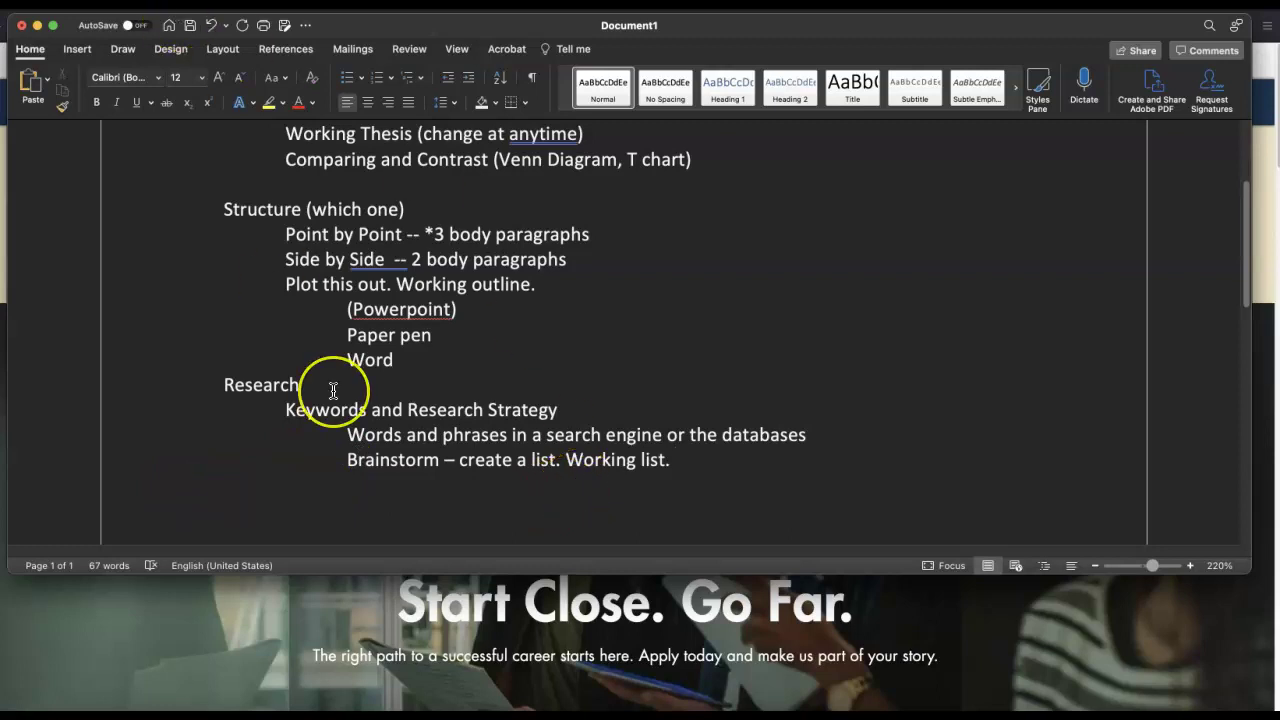
Add the single-indented line "Summarize and paraphrase" below the "Brainstorm" line in the Research section
{"action": "scroll", "coordinate": [330, 388], "scroll_direction": "up", "scroll_amount": 5}
{"action": "scroll", "coordinate": [333, 390], "scroll_direction": "down", "scroll_amount": 8}
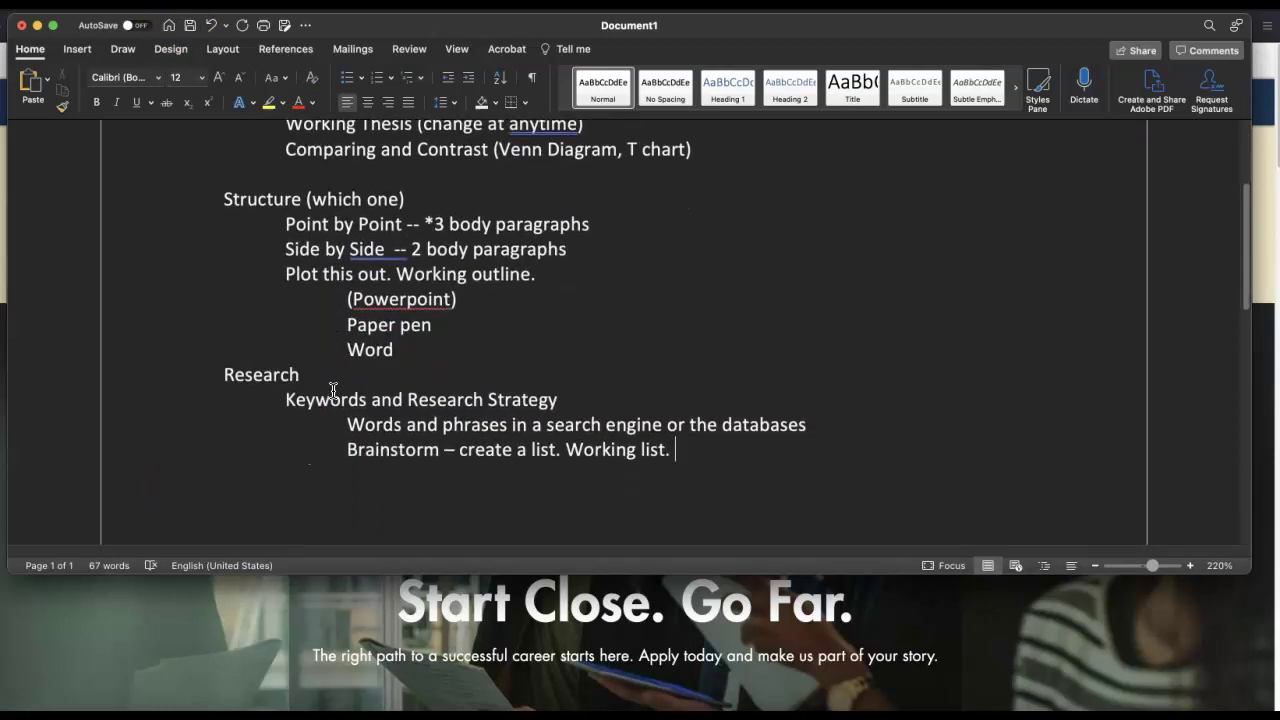
{"action": "key", "text": "BackSpace"}
{"action": "key", "text": "Return"}
{"action": "key", "text": "Tab"}
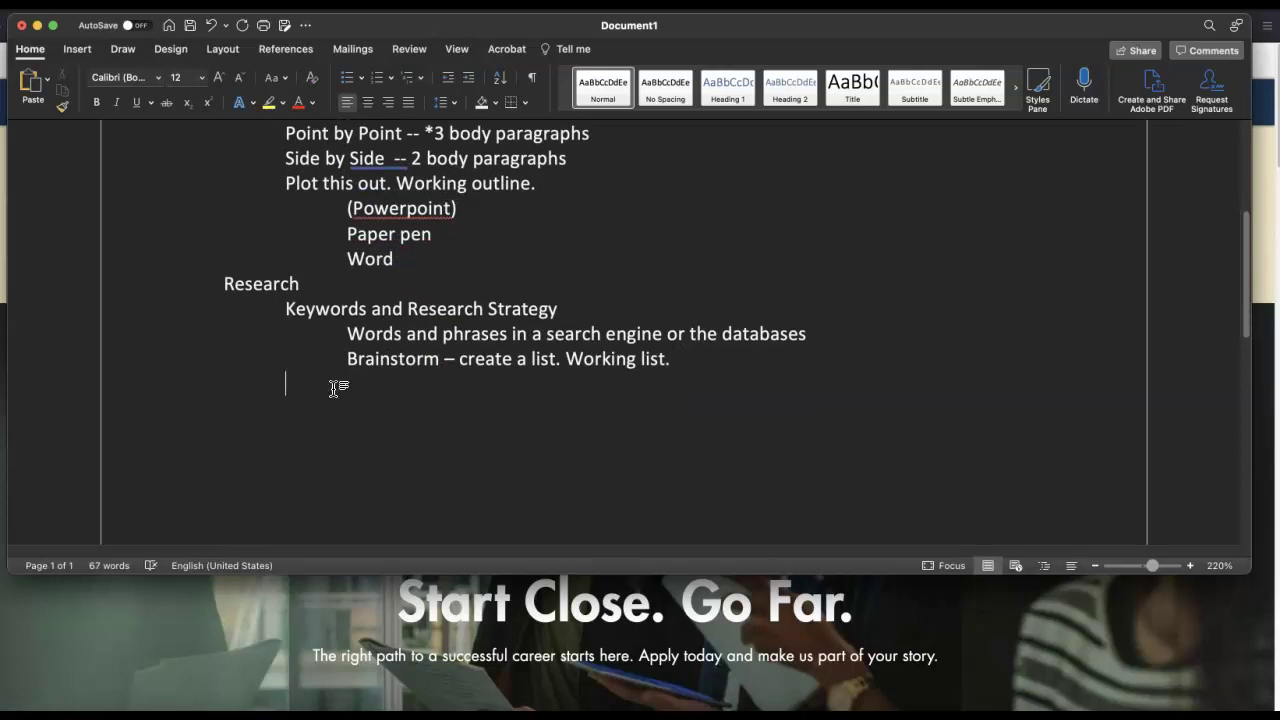
{"action": "type", "text": "Summarize and paragraph"}
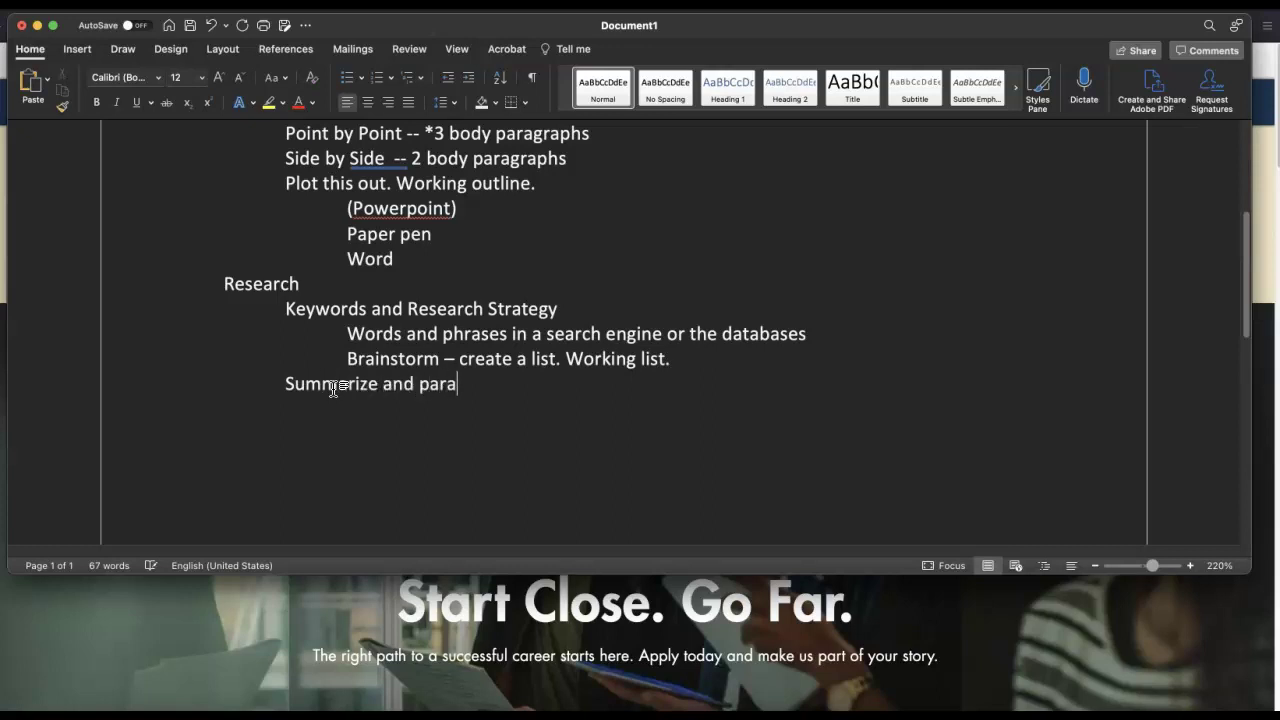
{"action": "key", "text": "BackSpace"}
{"action": "key", "text": "BackSpace"}
{"action": "key", "text": "BackSpace"}
{"action": "key", "text": "BackSpace"}
{"action": "key", "text": "BackSpace"}
{"action": "type", "text": "phrase"}
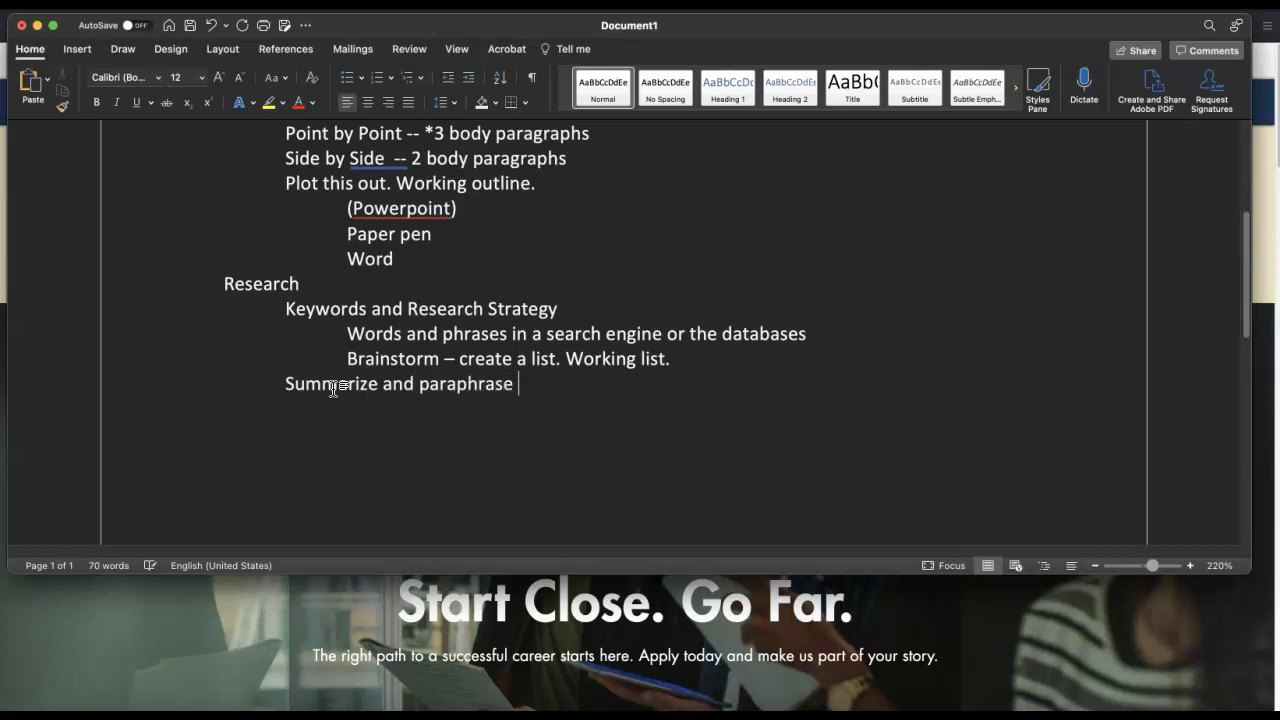
Add the double-indented line "So you don't get in trouble." under "Summarize and paraphrase"
{"action": "key", "text": "Return"}
{"action": "key", "text": "Tab"}
{"action": "key", "text": "Tab"}
{"action": "type", "text": "So you don't get in tr"}
{"action": "type", "text": "."}
Add the double-indented line "Don't use quotes unless they are powerful and useful." below the "trouble" line
{"action": "key", "text": "Return"}
{"action": "key", "text": "Tab"}
{"action": "key", "text": "Tab"}
{"action": "type", "text": "Don"}
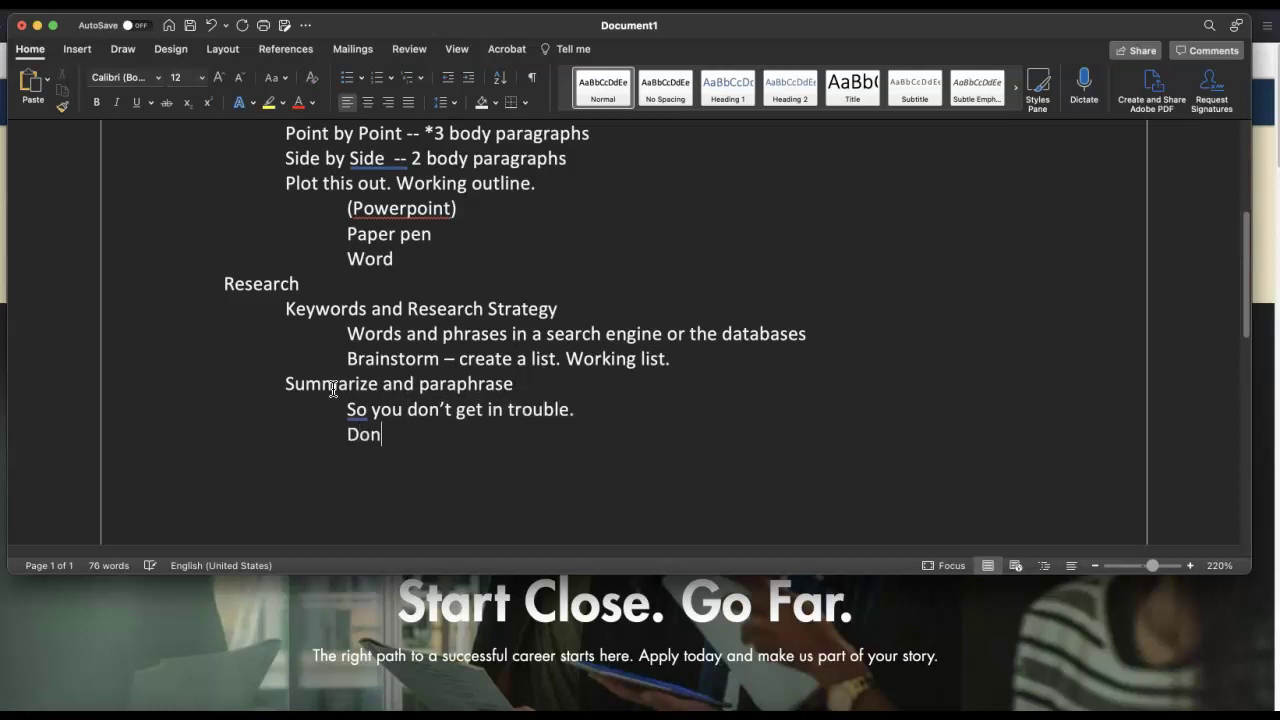
{"action": "type", "text": "'t use quote"}
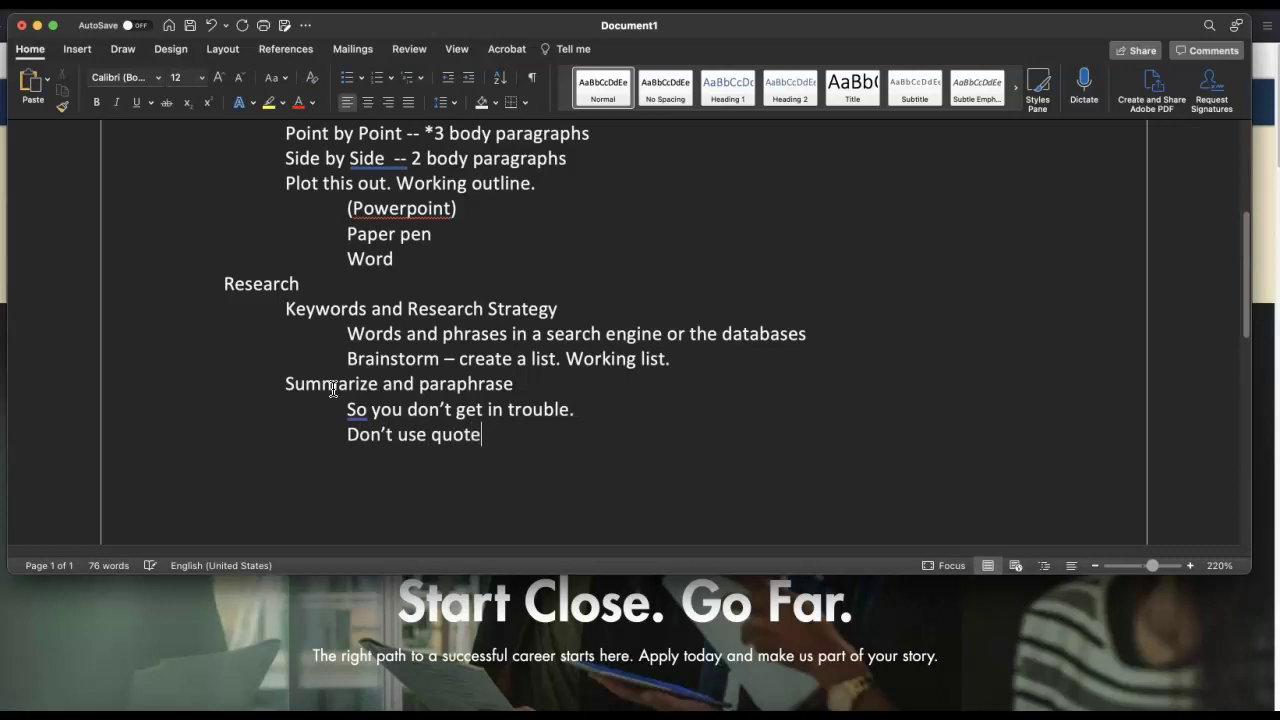
{"action": "type", "text": "s unless i"}
{"action": "key", "text": "BackSpace"}
{"action": "type", "text": "t"}
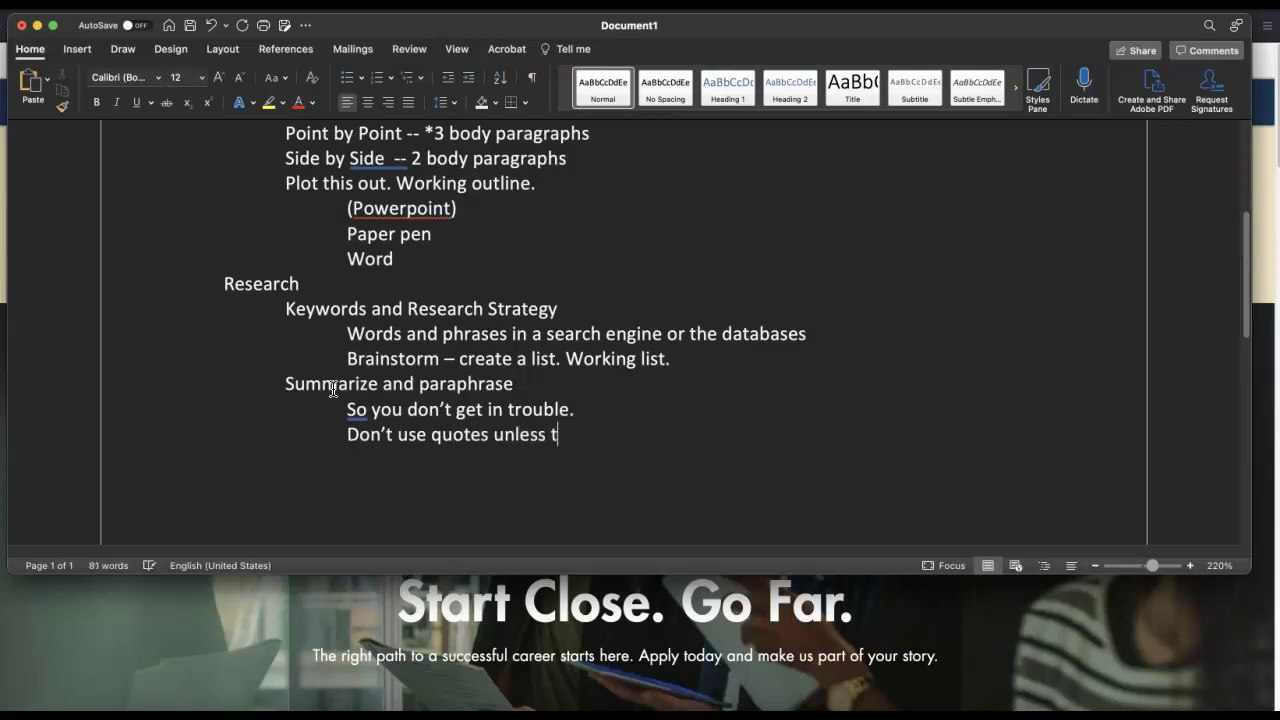
{"action": "type", "text": "hey are powerf"}
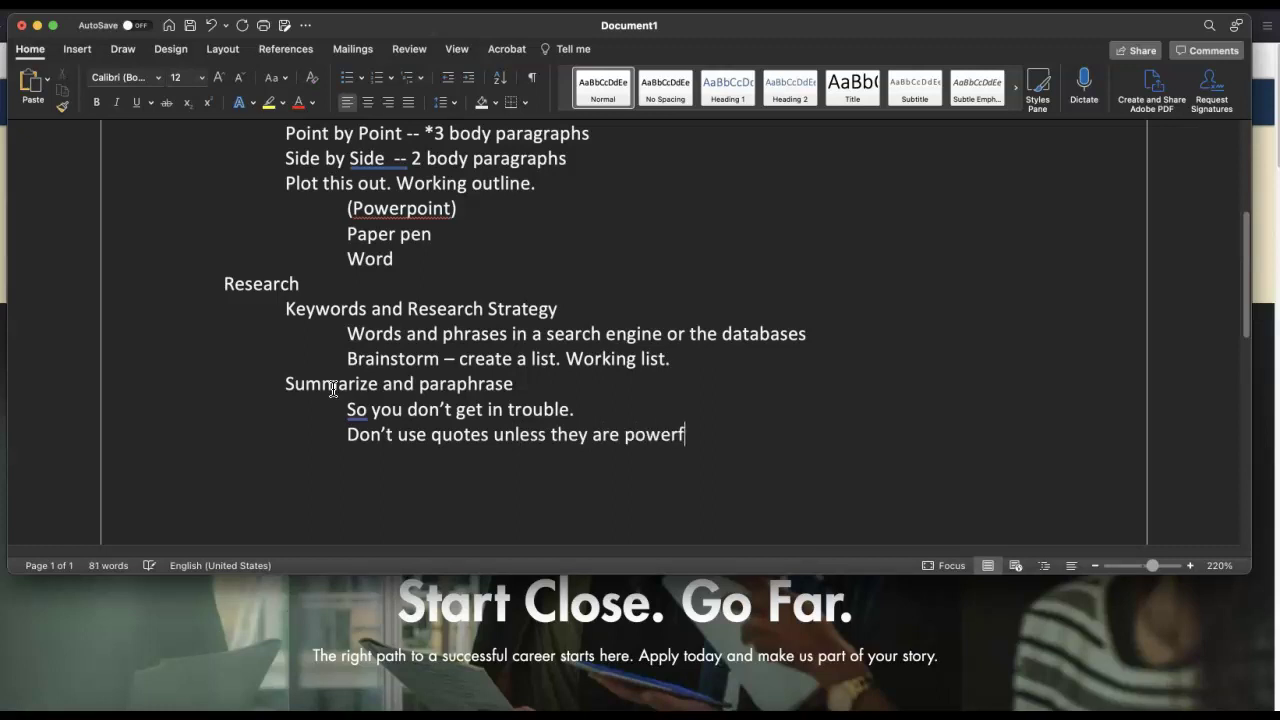
{"action": "type", "text": "ul and useful."}
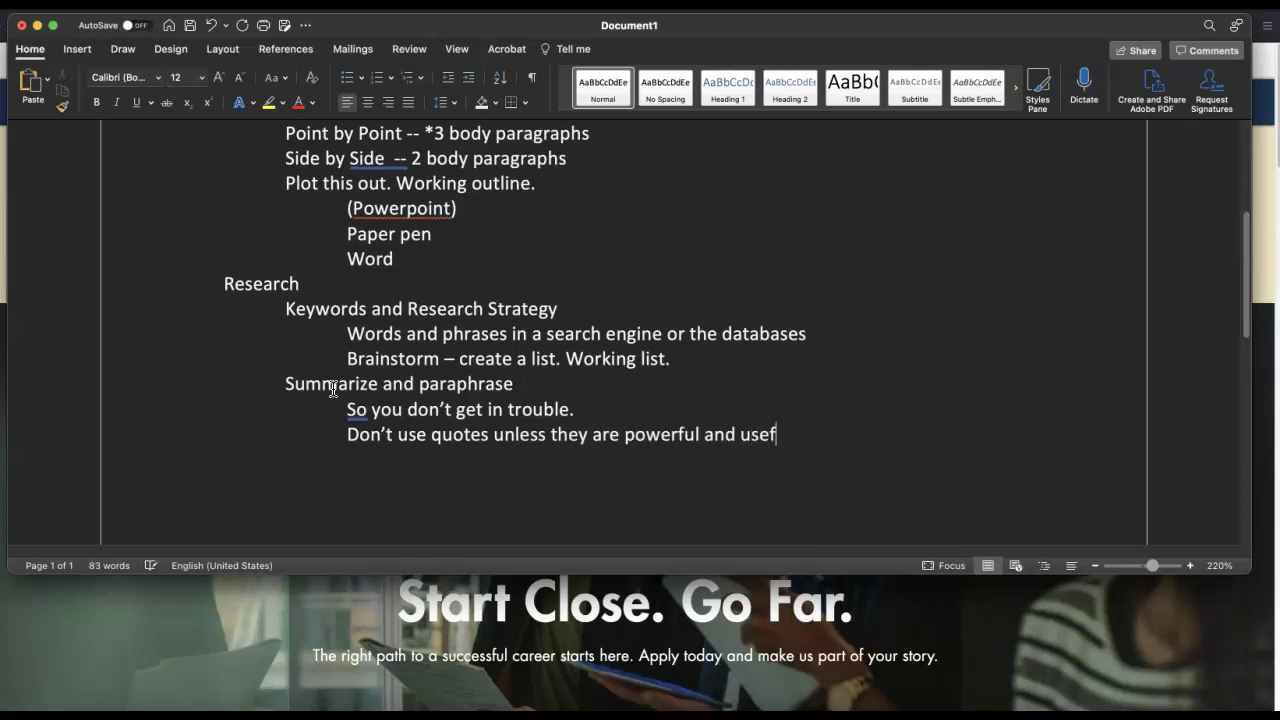
Append "2 quotes" to the end of the "Don't use quotes" line
{"action": "key", "text": "Return"}
{"action": "key", "text": "Tab"}
{"action": "key", "text": "Tab"}
{"action": "key", "text": "BackSpace"}
{"action": "key", "text": "BackSpace"}
{"action": "key", "text": "BackSpace"}
{"action": "type", "text": "2 qupot"}
{"action": "key", "text": "BackSpace"}
{"action": "key", "text": "BackSpace"}
{"action": "key", "text": "BackSpace"}
{"action": "type", "text": "pot"}
{"action": "key", "text": "BackSpace"}
{"action": "key", "text": "BackSpace"}
{"action": "key", "text": "BackSpace"}
{"action": "key", "text": "BackSpace"}
{"action": "key", "text": "BackSpace"}
{"action": "type", "text": "q"}
{"action": "key", "text": "BackSpace"}
{"action": "type", "text": "quotes"}
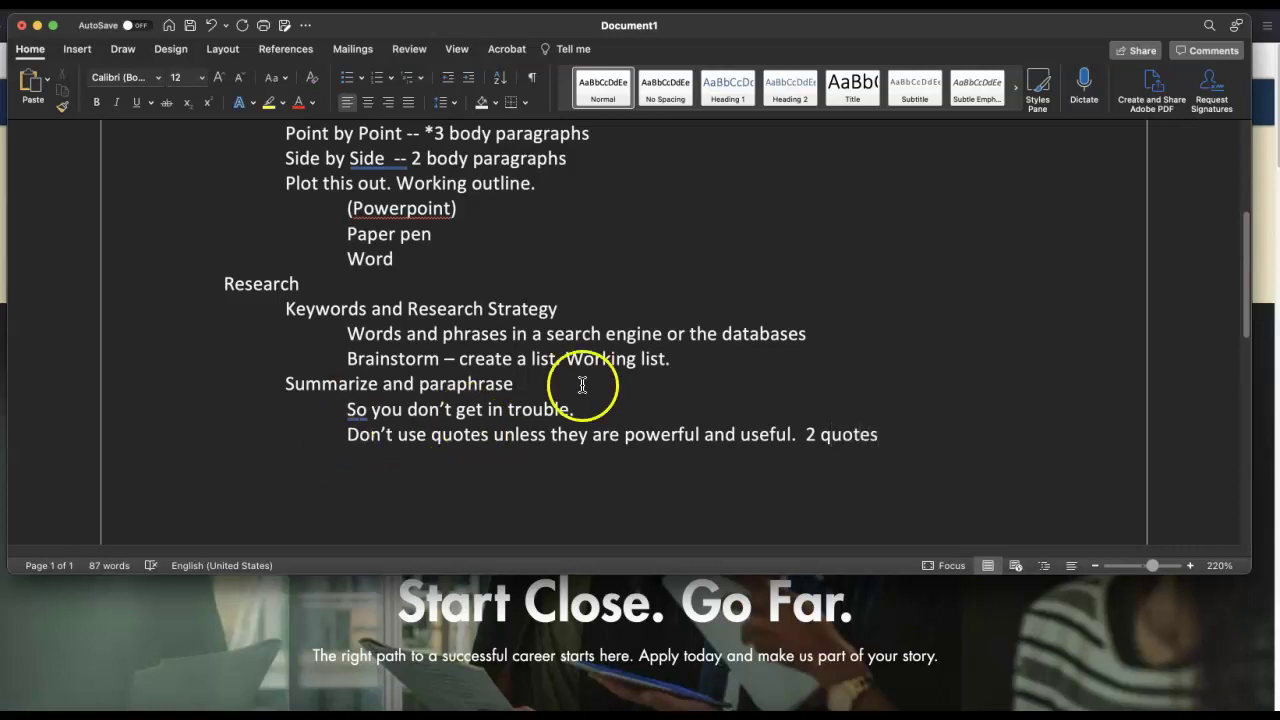
Change the number of quotes to 3 and add "(look on assignment)" after "quotes" on that line
{"action": "double_click", "coordinate": [811, 435]}
{"action": "type", "text": "3"}
{"action": "left_click", "coordinate": [906, 434]}
{"action": "type", "text": "(look on"}
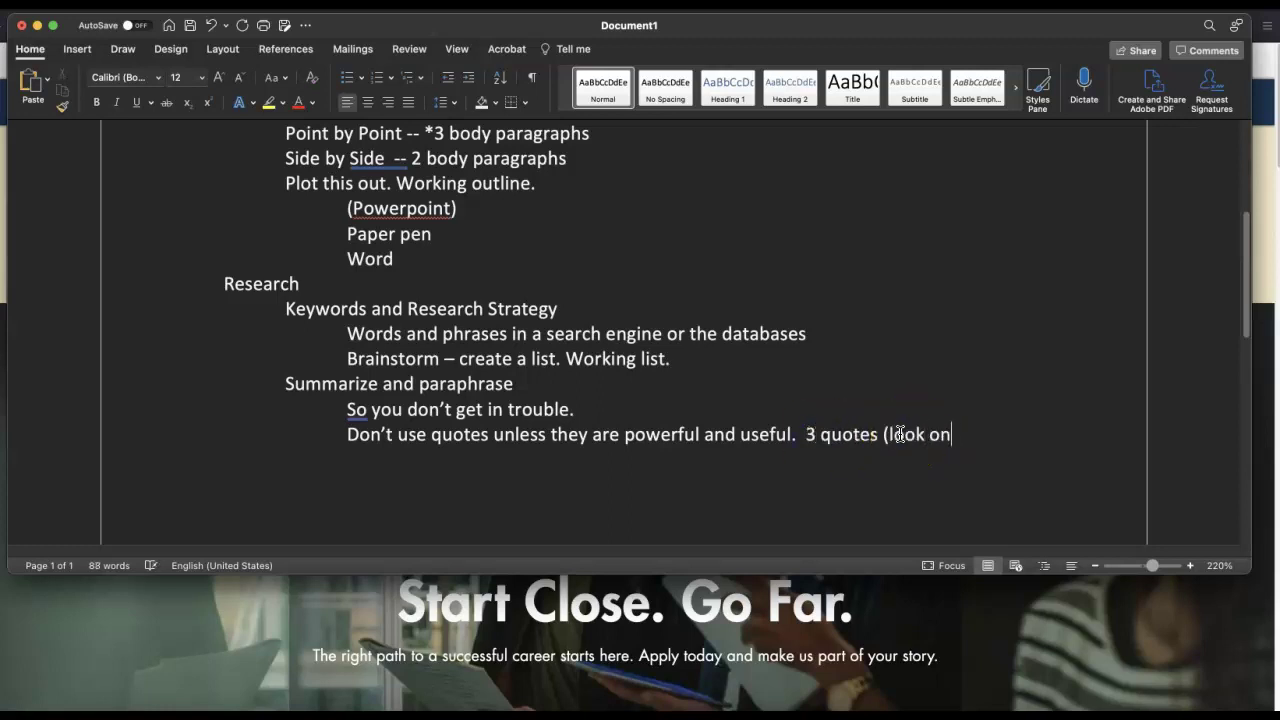
{"action": "type", "text": " assignment) "}
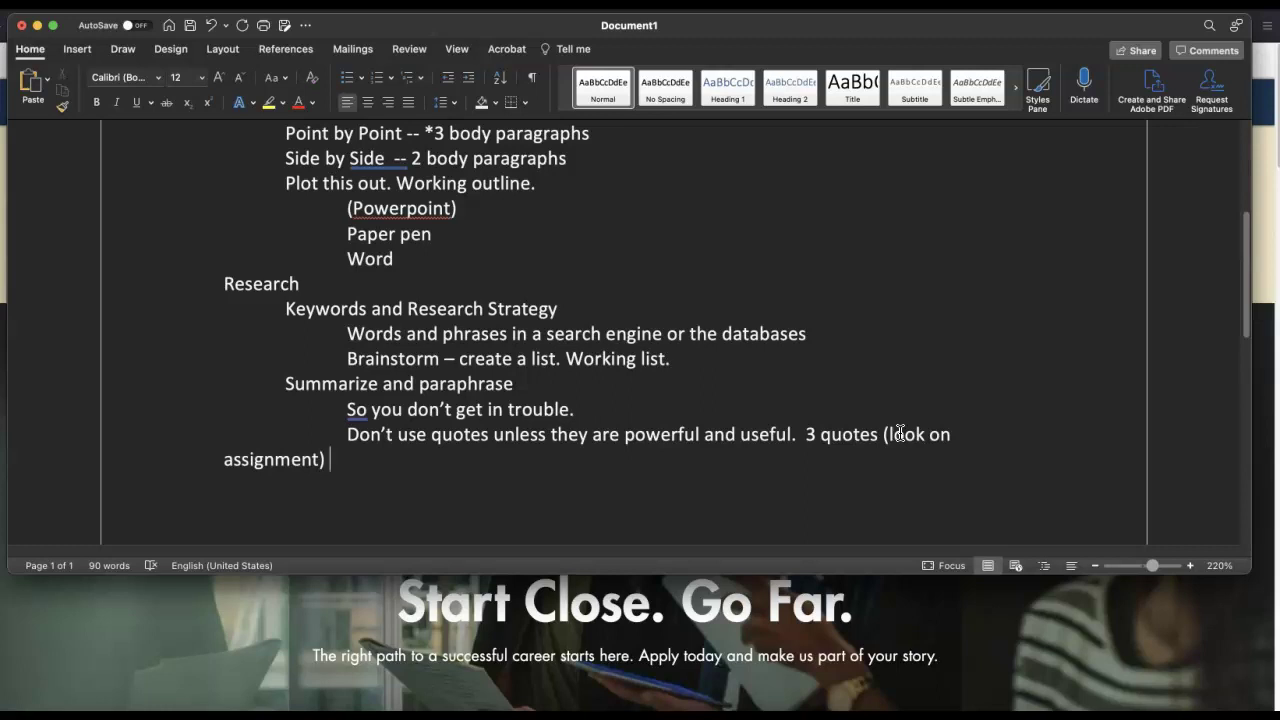
Append "1 line each." after "(look on assignment)"
{"action": "type", "text": "1 lion"}
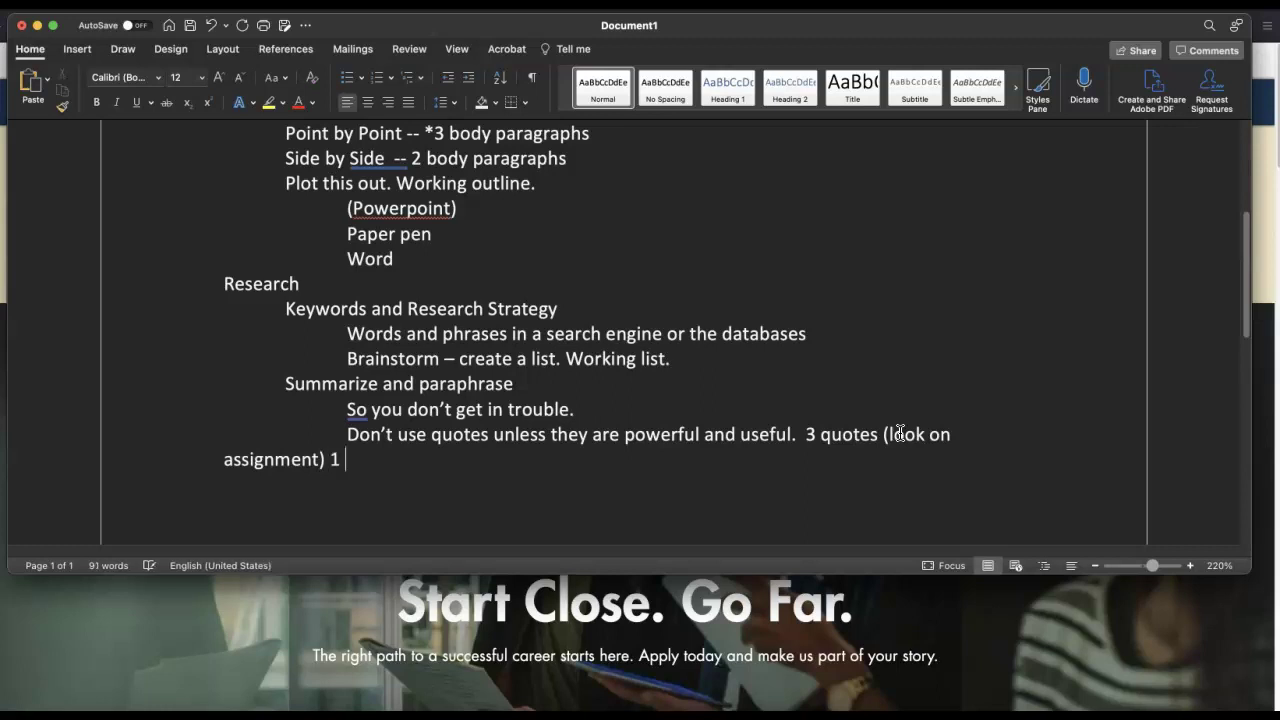
{"action": "key", "text": "BackSpace"}
{"action": "key", "text": "BackSpace"}
{"action": "type", "text": "ne."}
{"action": "key", "text": "BackSpace"}
{"action": "type", "text": "each."}
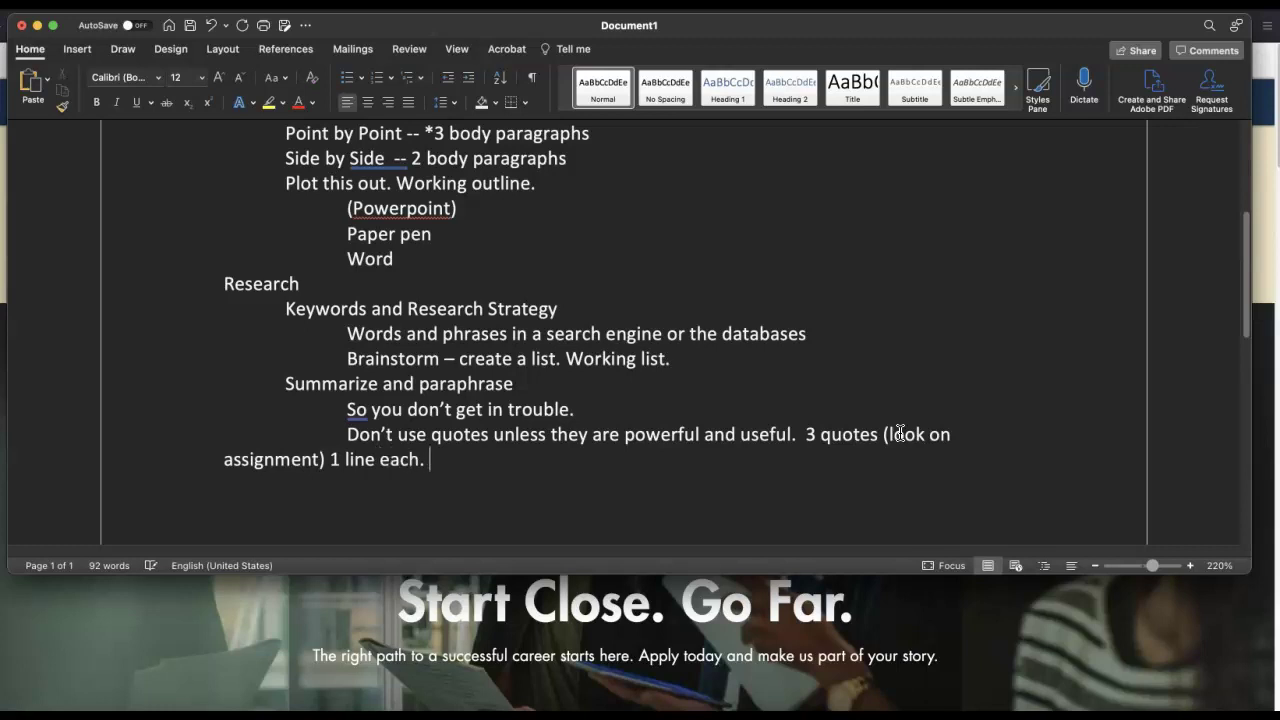
{"action": "key", "text": "Return"}
{"action": "left_click", "coordinate": [165, 461]}
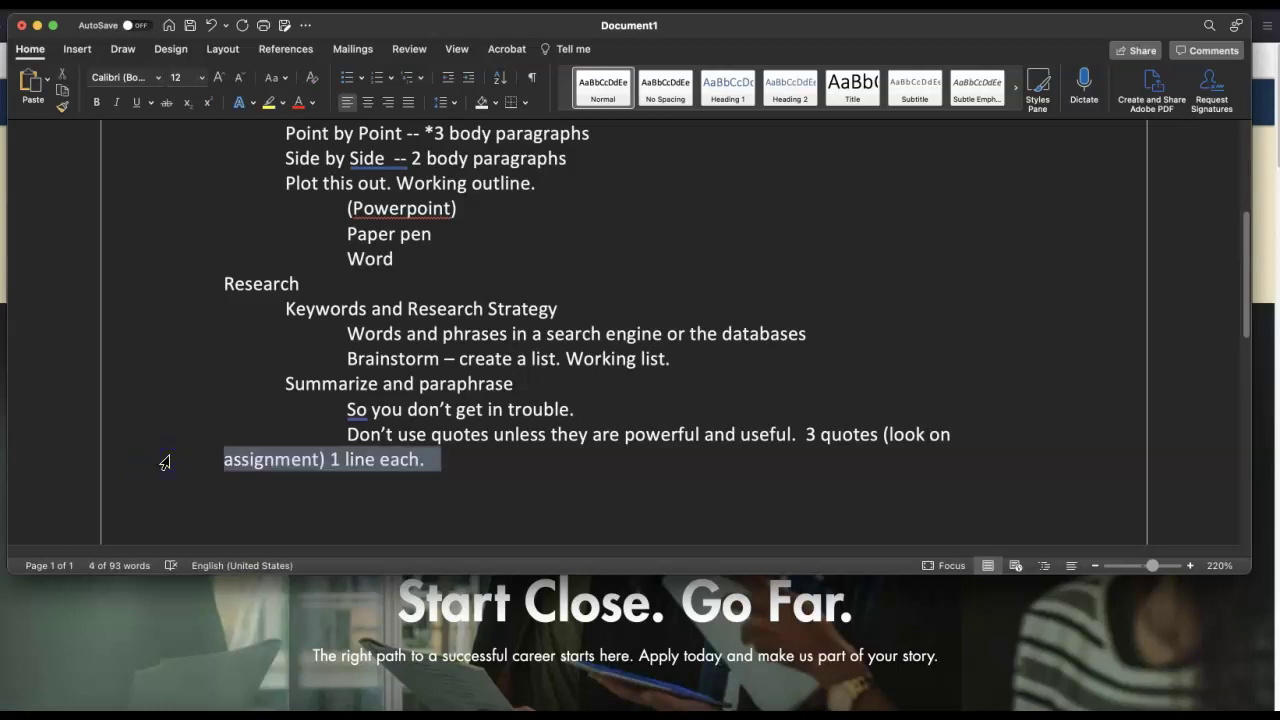
{"action": "left_click", "coordinate": [1105, 469]}
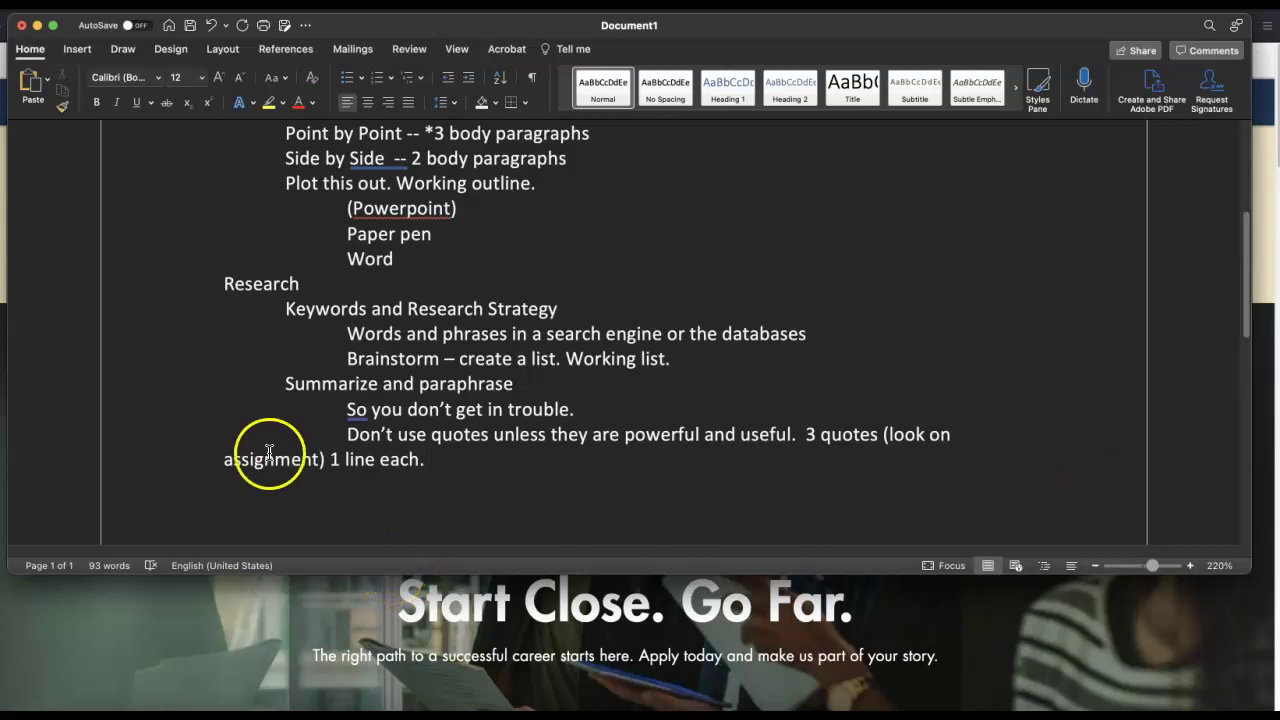
{"action": "scroll", "coordinate": [434, 476], "scroll_direction": "down", "scroll_amount": 3}
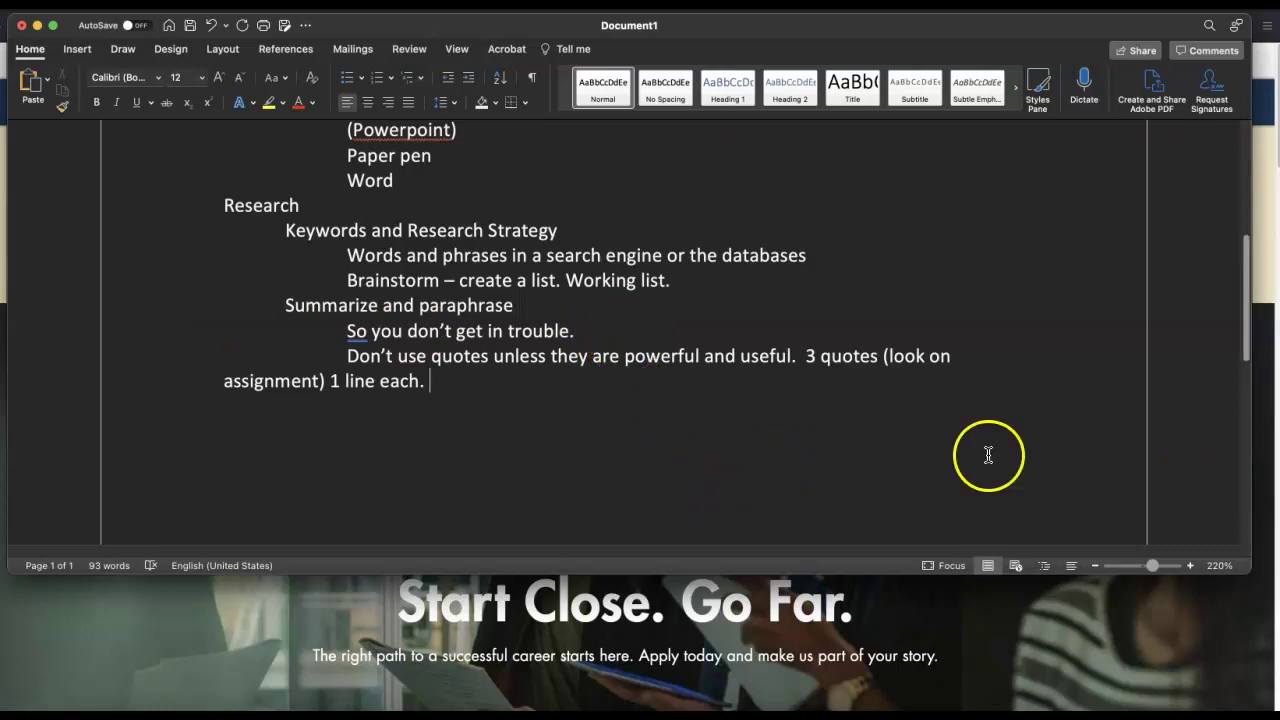
{"action": "scroll", "coordinate": [458, 478], "scroll_direction": "down", "scroll_amount": 3}
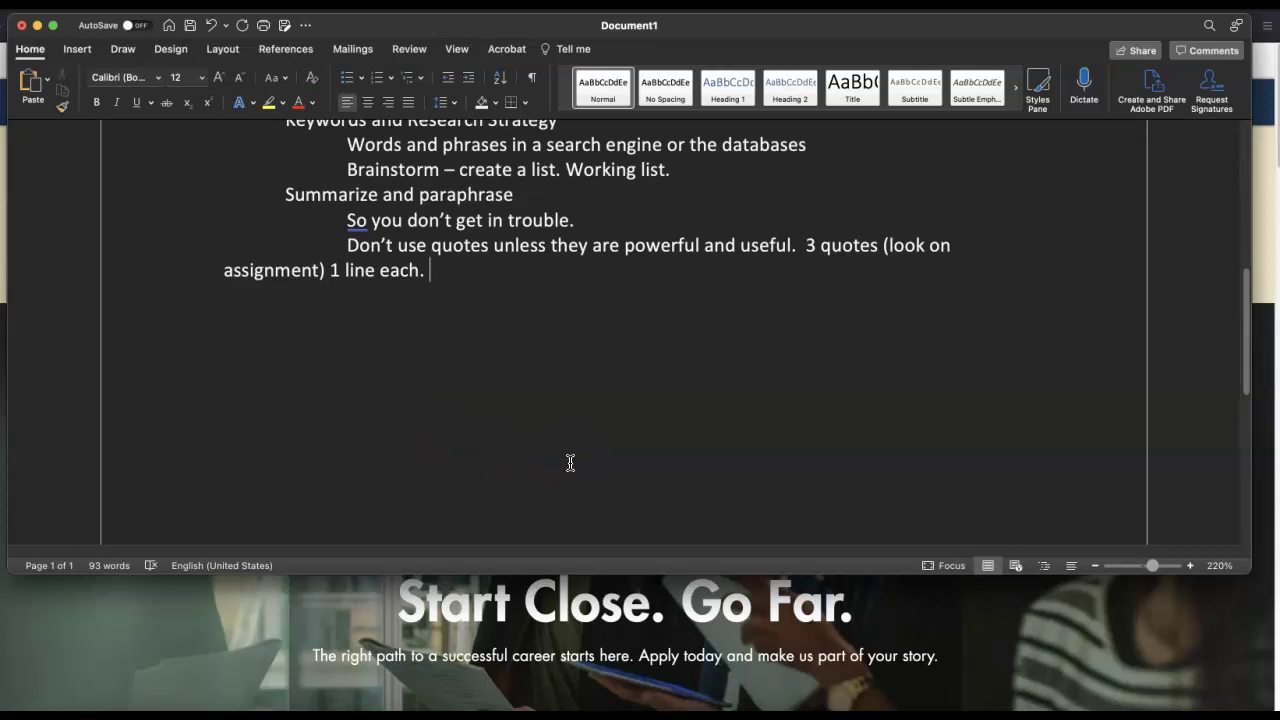
{"action": "scroll", "coordinate": [570, 462], "scroll_direction": "up", "scroll_amount": 3}
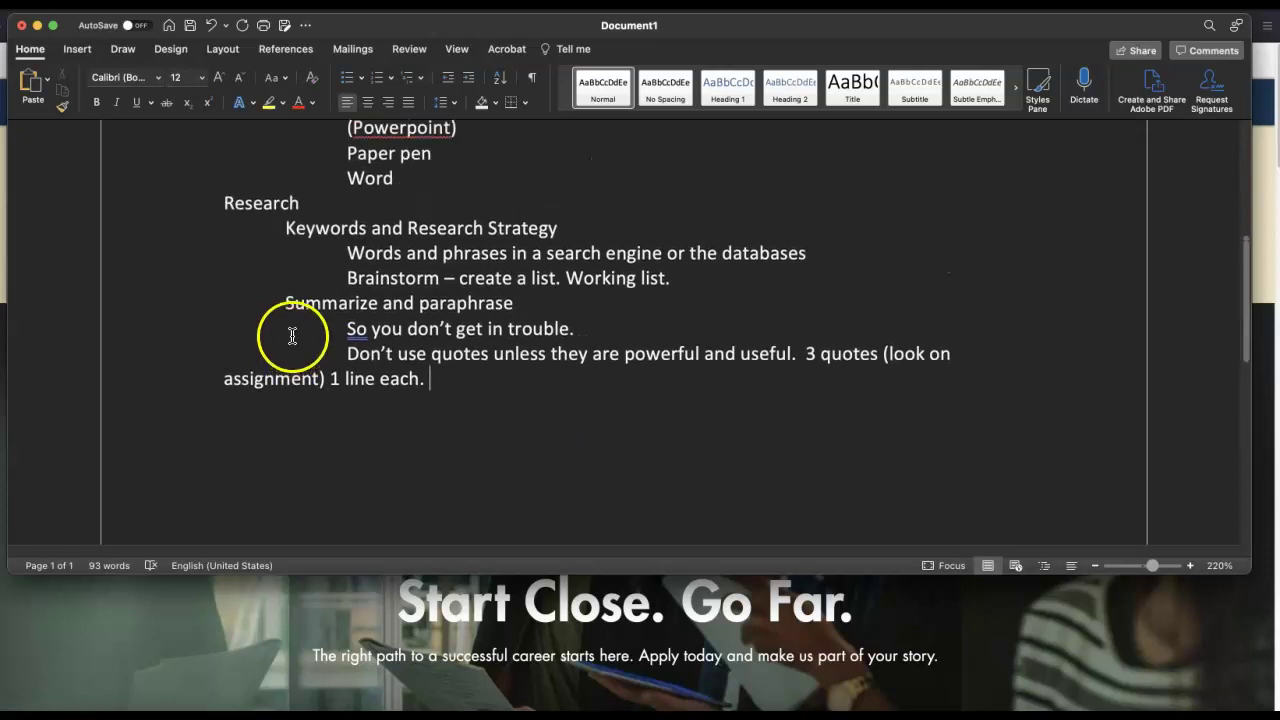
{"action": "left_click", "coordinate": [270, 306]}
Add the double-indented line "Document (word, notebook)" below the line ending in "1 line each."
{"action": "left_click", "coordinate": [442, 379]}
{"action": "key", "text": "Return"}
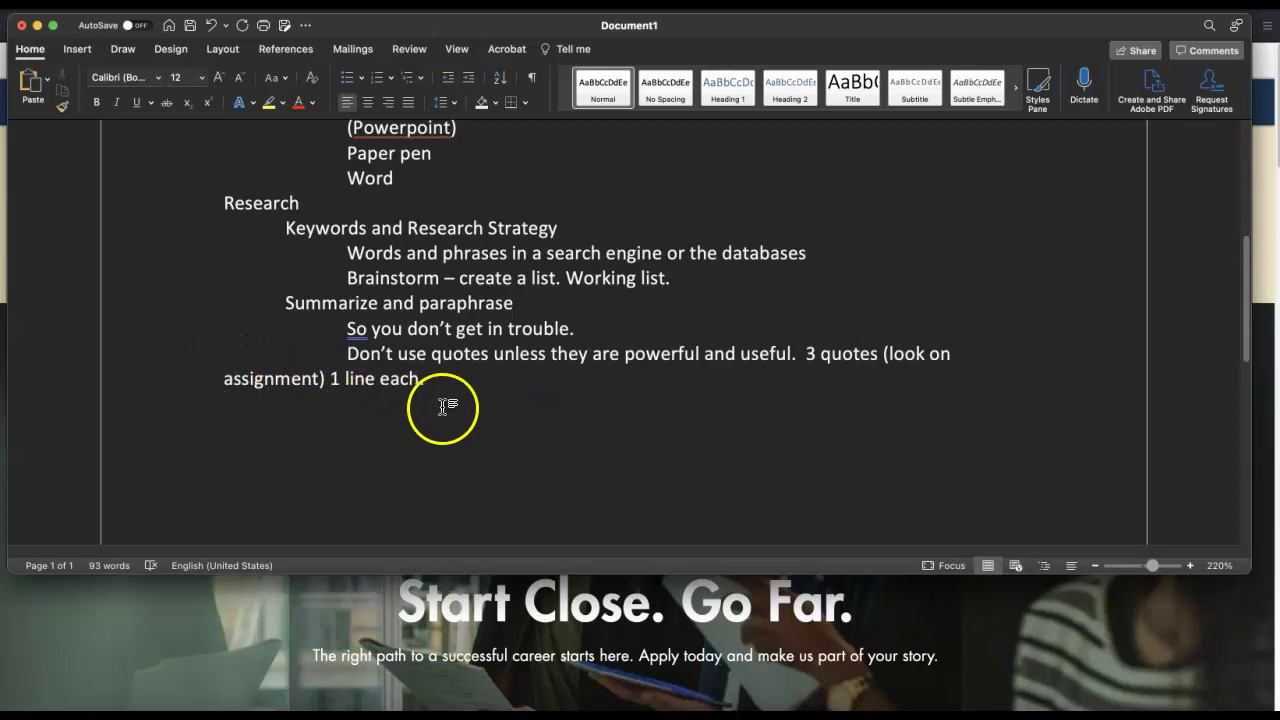
{"action": "key", "text": "Tab"}
{"action": "key", "text": "Tab"}
{"action": "type", "text": "Document"}
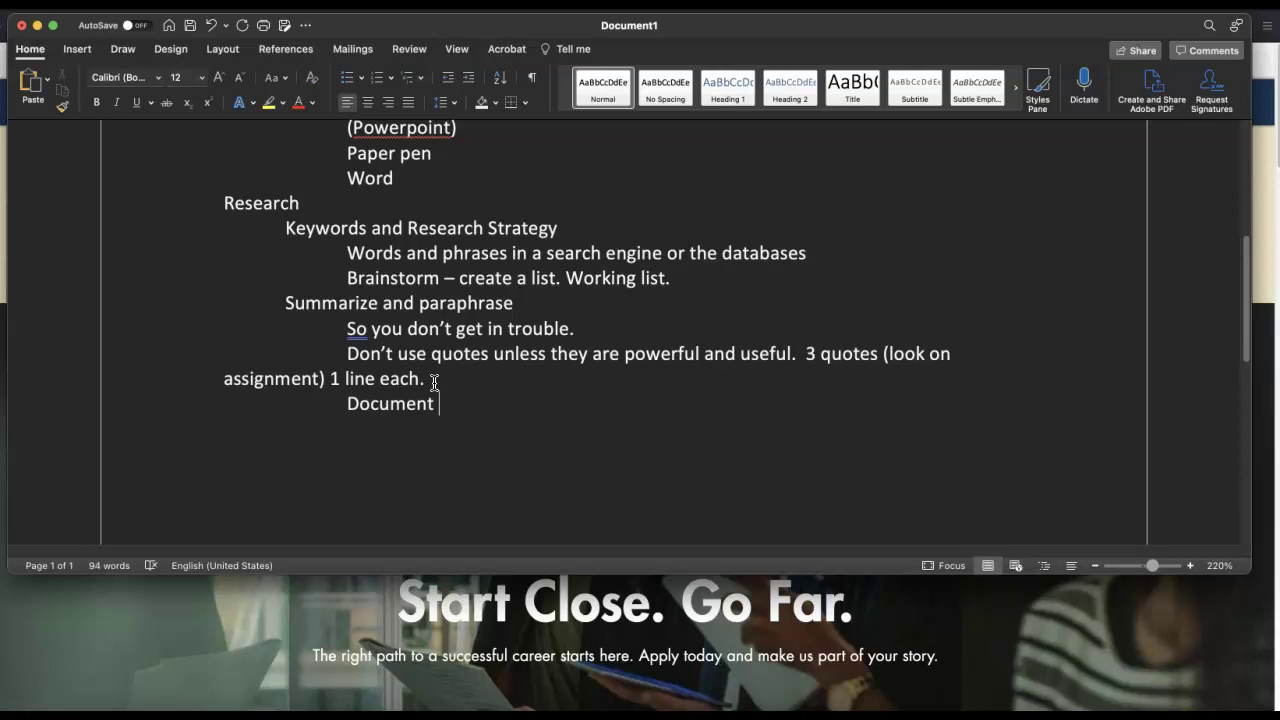
{"action": "key", "text": "BackSpace"}
{"action": "type", "text": "(word, "}
{"action": "type", "text": "note"}
{"action": "type", "text": "bok"}
{"action": "type", "text": "o"}
{"action": "key", "text": "BackSpace"}
{"action": "key", "text": "BackSpace"}
{"action": "type", "text": "ok)"}
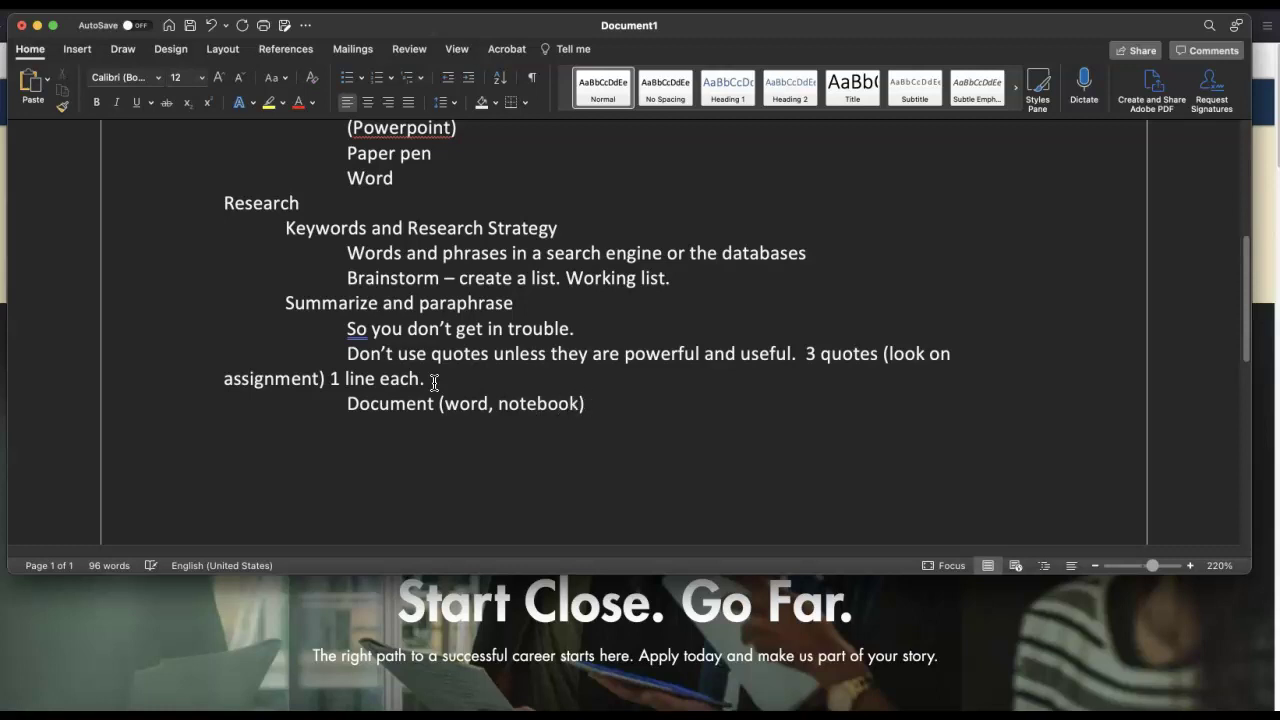
Add "Cite" as a triple-indented item under the "Document (word, notebook)" line
{"action": "key", "text": "Return"}
{"action": "key", "text": "Tab"}
{"action": "key", "text": "Tab"}
{"action": "type", "text": "Cite"}
{"action": "key", "text": "Left"}
{"action": "key", "text": "Left"}
{"action": "key", "text": "Left"}
{"action": "key", "text": "Right"}
{"action": "key", "text": "Right"}
Add "Working Work Cited page" as a triple-indented item below "Cite"
{"action": "key", "text": "Return"}
{"action": "key", "text": "Tab"}
{"action": "key", "text": "Tab"}
{"action": "key", "text": "Tab"}
{"action": "type", "text": "Working "}
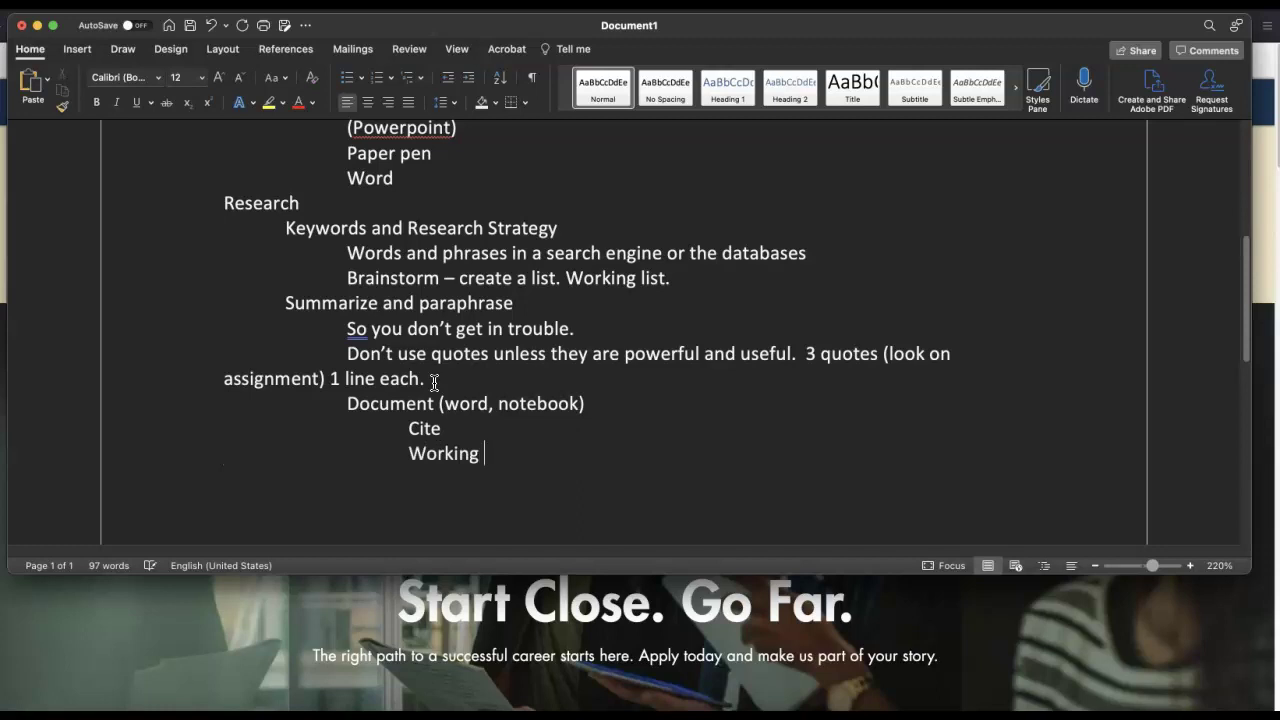
{"action": "type", "text": "Work Ci"}
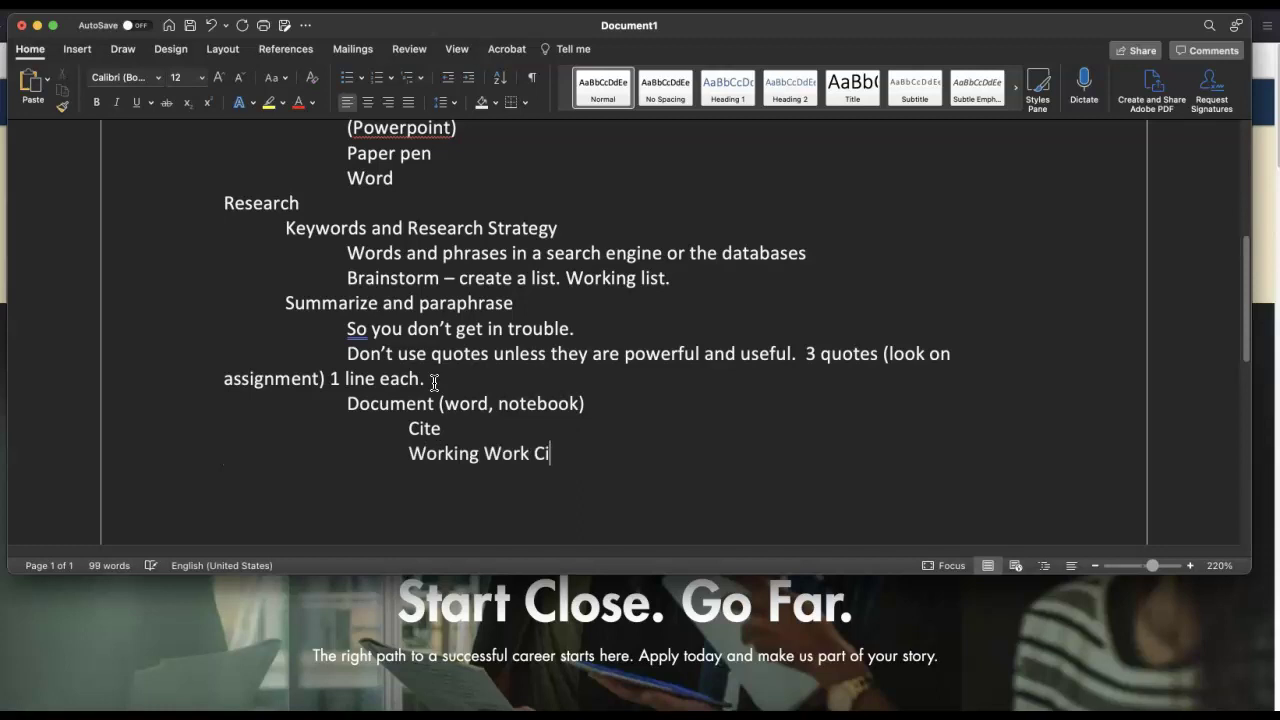
{"action": "type", "text": "ted page"}
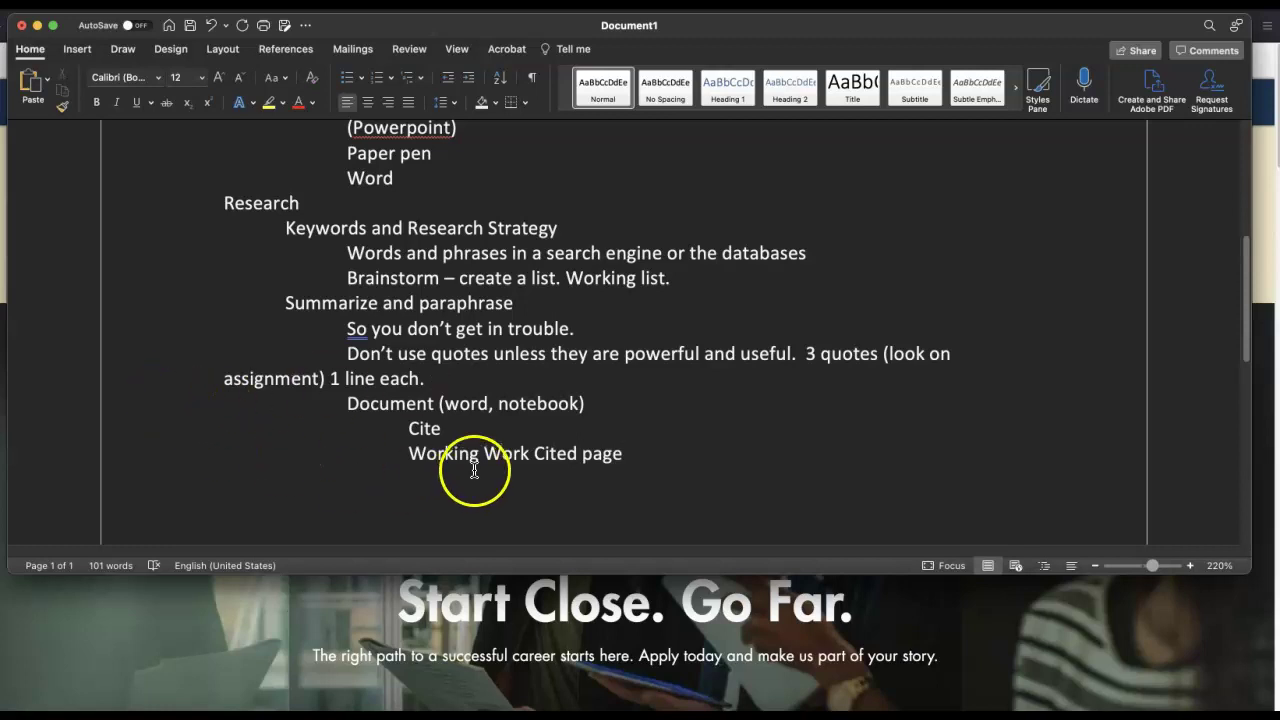
Extend the "Cite" item to read "Cite as you go!!!"
{"action": "scroll", "coordinate": [477, 469], "scroll_direction": "down", "scroll_amount": 2}
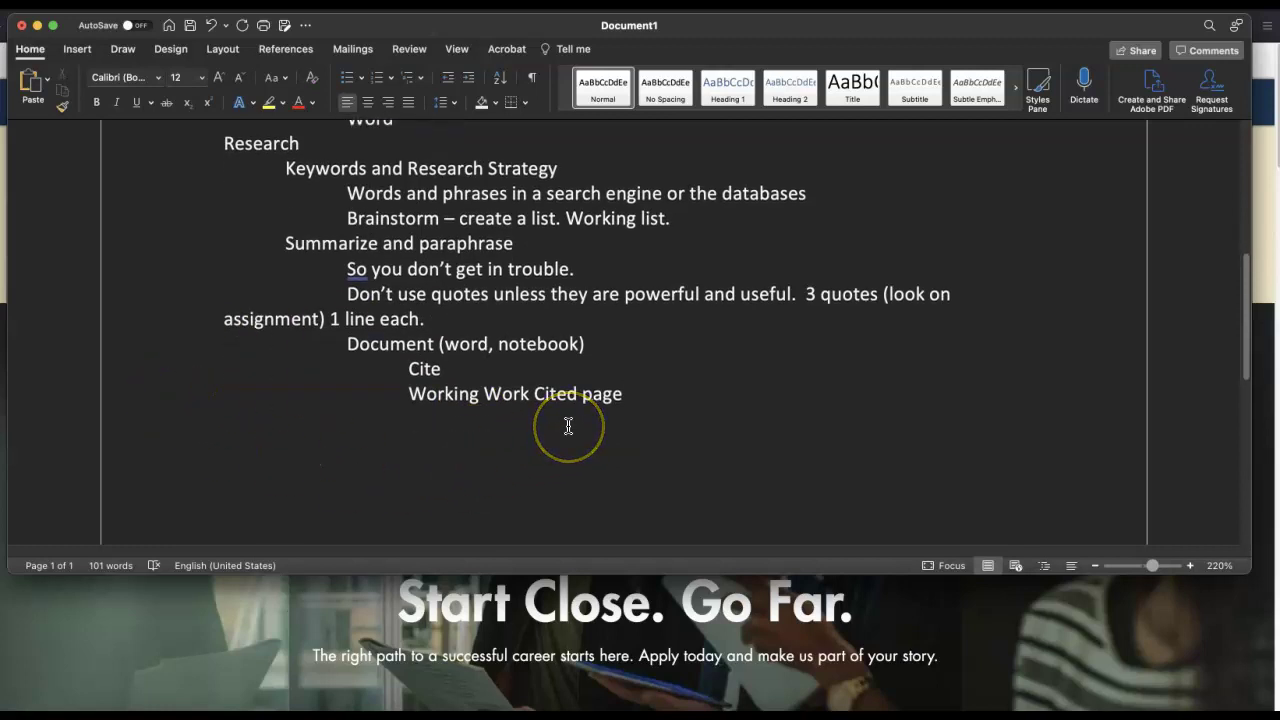
{"action": "key", "text": "Up"}
{"action": "type", "text": "as you go!!!"}
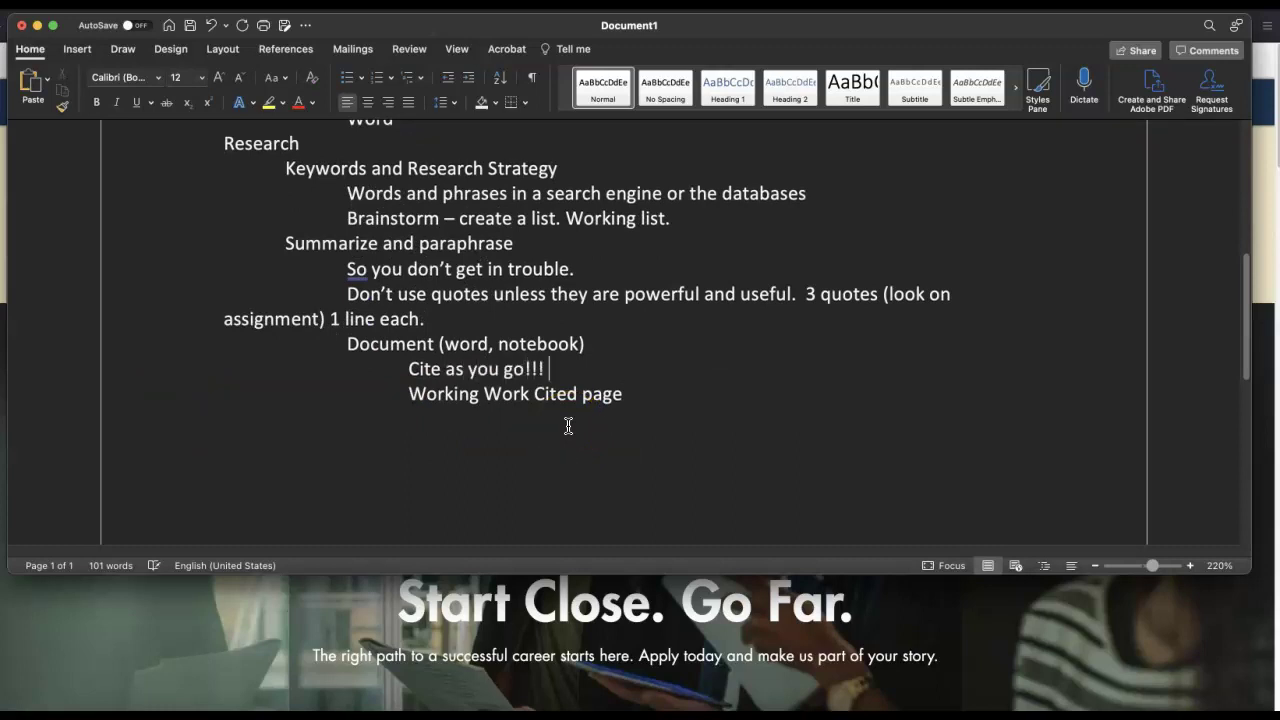
Add the single-indented line "Data" below "Working Work Cited page"
{"action": "scroll", "coordinate": [467, 442], "scroll_direction": "up", "scroll_amount": 2}
{"action": "scroll", "coordinate": [467, 442], "scroll_direction": "up", "scroll_amount": 5}
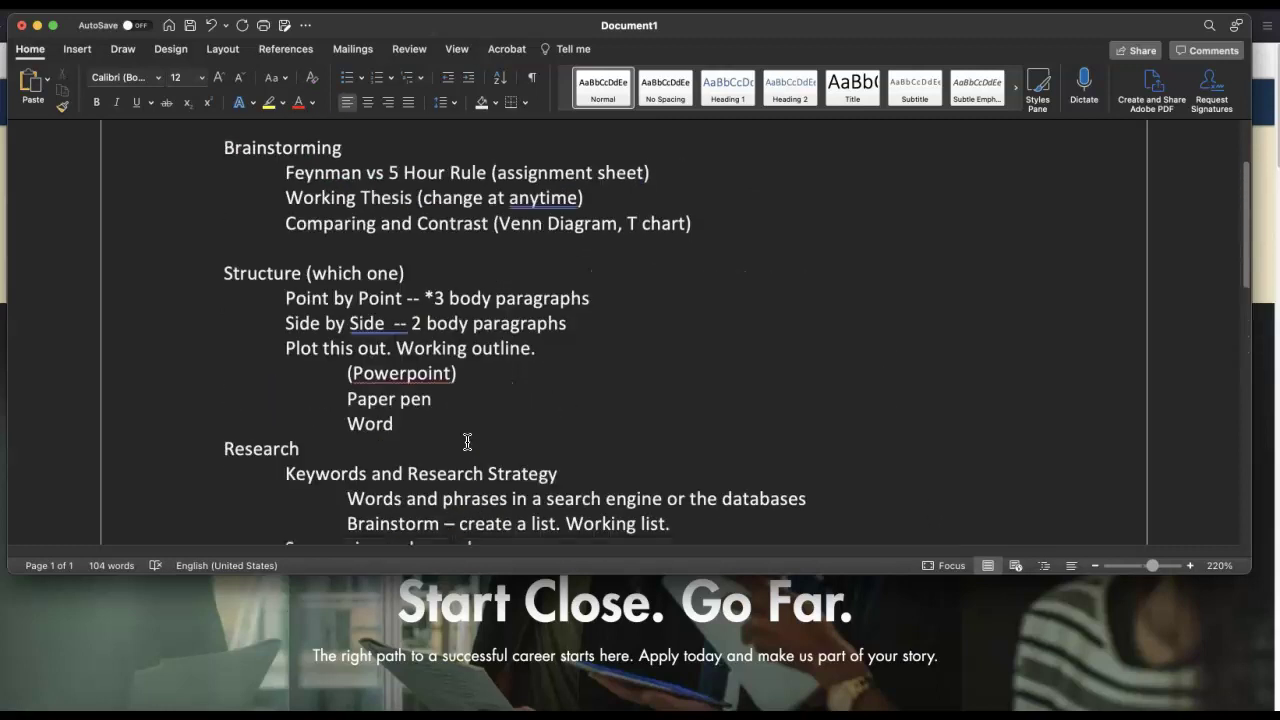
{"action": "scroll", "coordinate": [467, 442], "scroll_direction": "down", "scroll_amount": 2}
{"action": "scroll", "coordinate": [467, 442], "scroll_direction": "down", "scroll_amount": 3}
{"action": "left_click", "coordinate": [651, 497]}
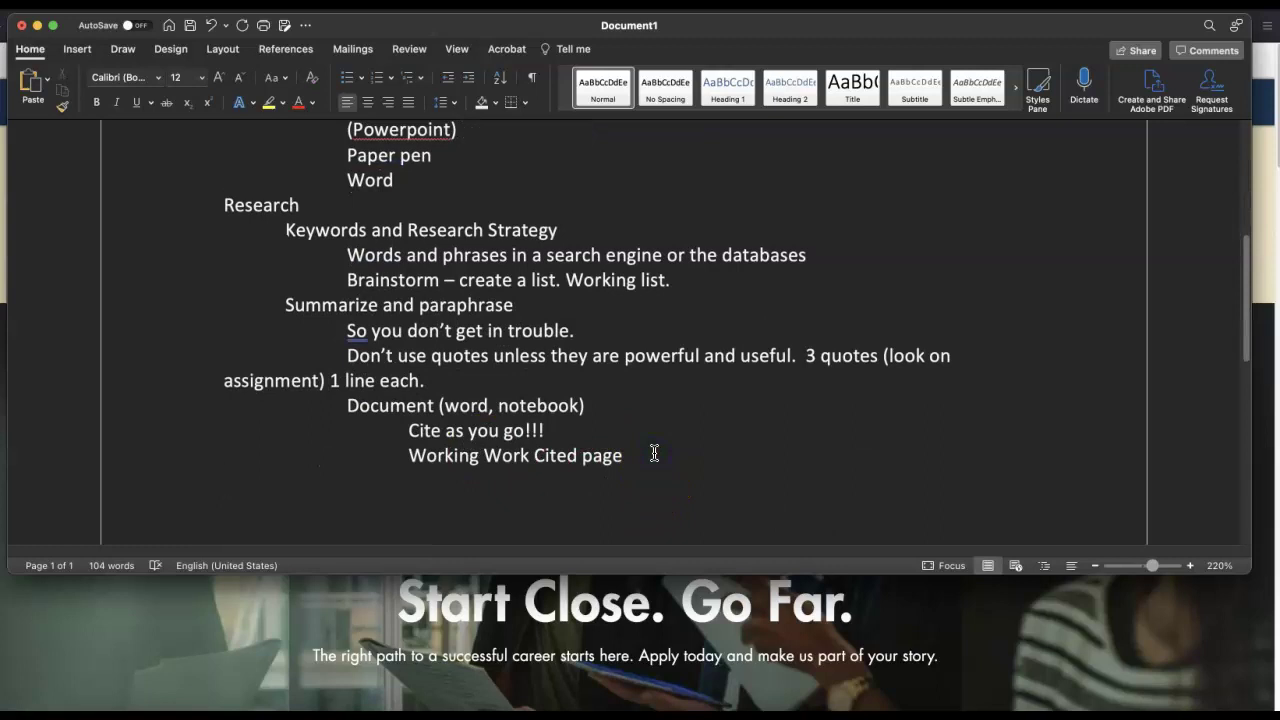
{"action": "key", "text": "Tab"}
{"action": "scroll", "coordinate": [654, 454], "scroll_direction": "down", "scroll_amount": 2}
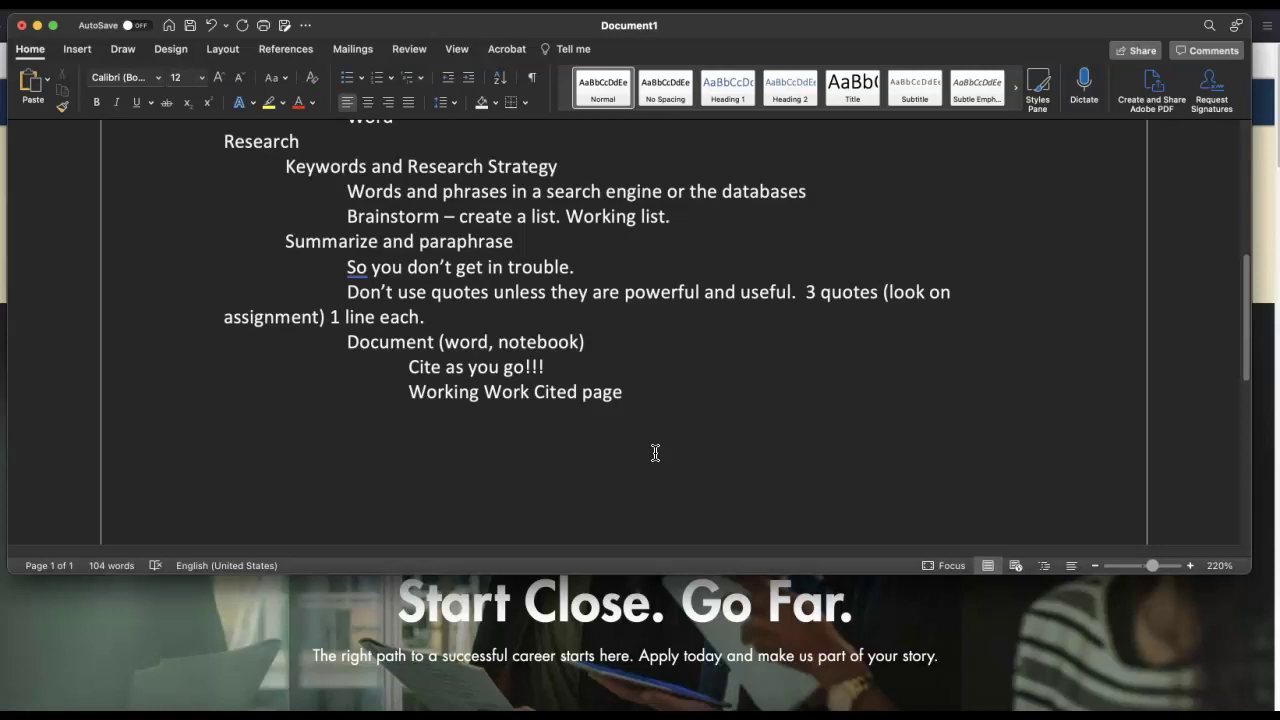
{"action": "type", "text": "Data"}
Add "Antedotial" as a double-indented item under the "Data" line
{"action": "key", "text": "Tab"}
{"action": "key", "text": "Tab"}
{"action": "key", "text": "BackSpace"}
{"action": "type", "text": "An"}
{"action": "type", "text": "d"}
{"action": "key", "text": "BackSpace"}
{"action": "type", "text": "tedot"}
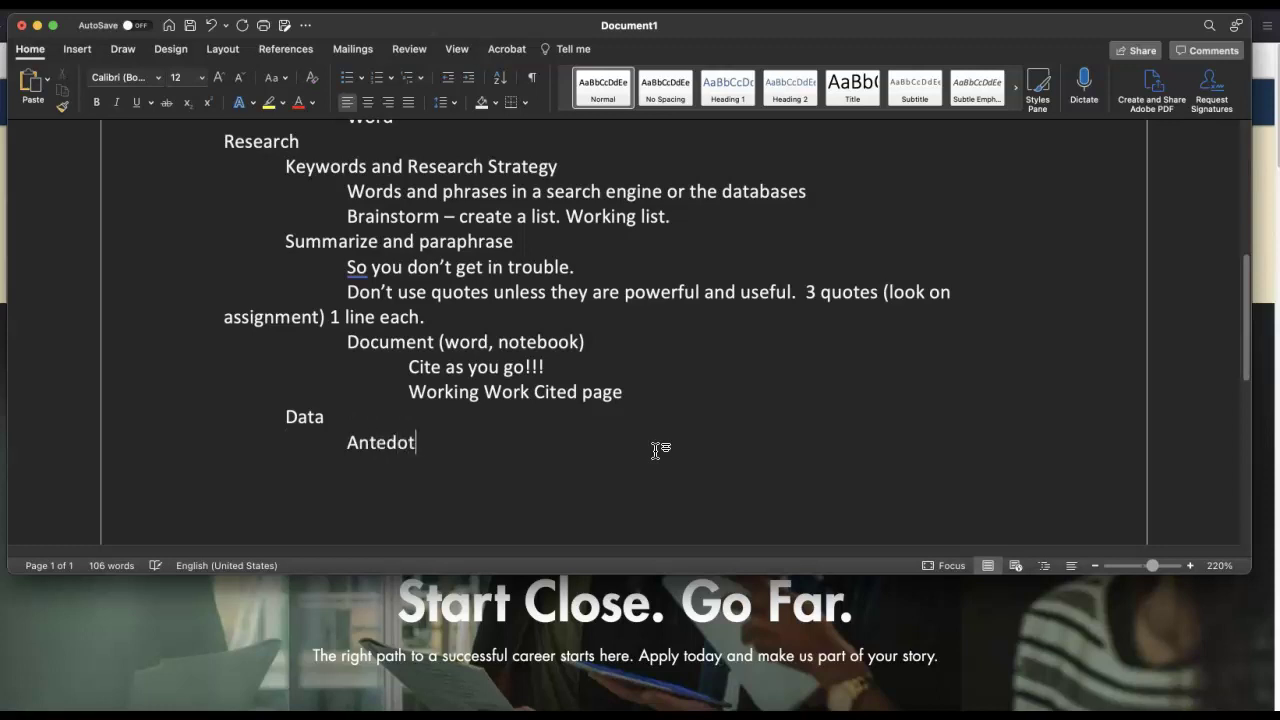
{"action": "type", "text": "ial"}
{"action": "key", "text": "Return"}
{"action": "key", "text": "Tab"}
Replace the misspelled "Antedotial" with the suggested spelling "Antidotal"
{"action": "left_click", "coordinate": [388, 455]}
{"action": "right_click", "coordinate": [370, 450]}
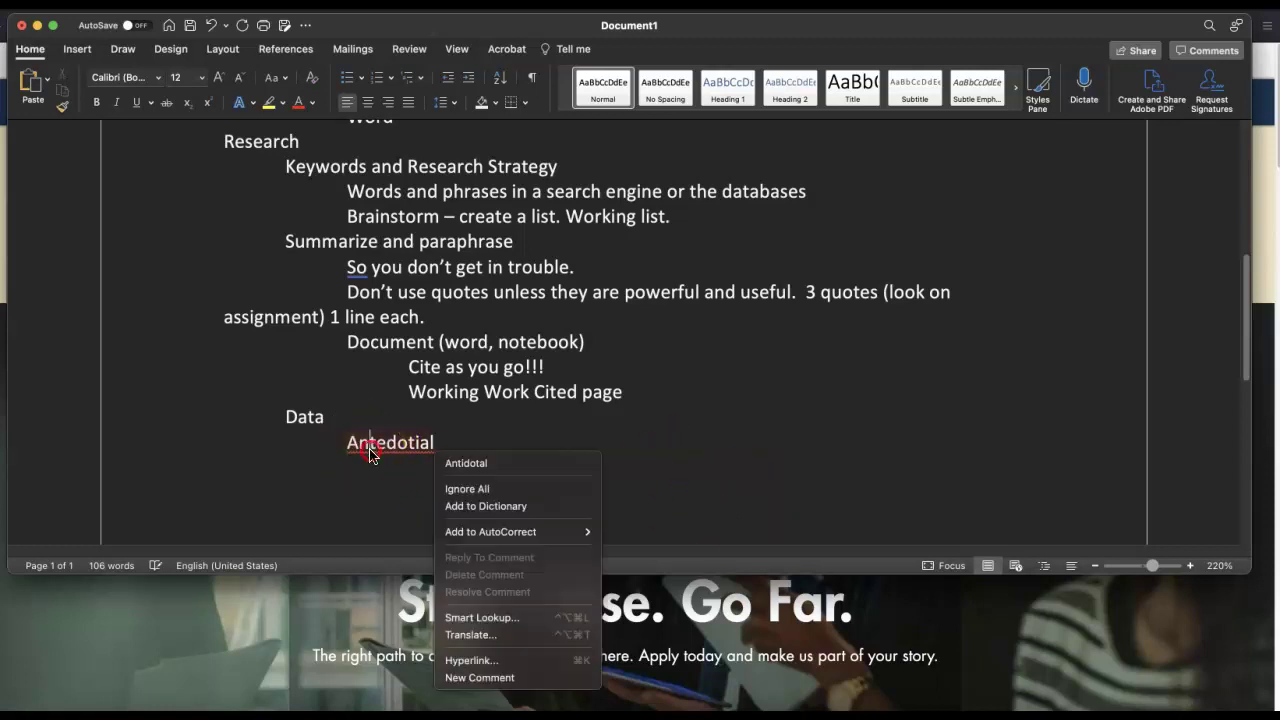
{"action": "left_click", "coordinate": [440, 461]}
{"action": "left_click", "coordinate": [452, 452]}
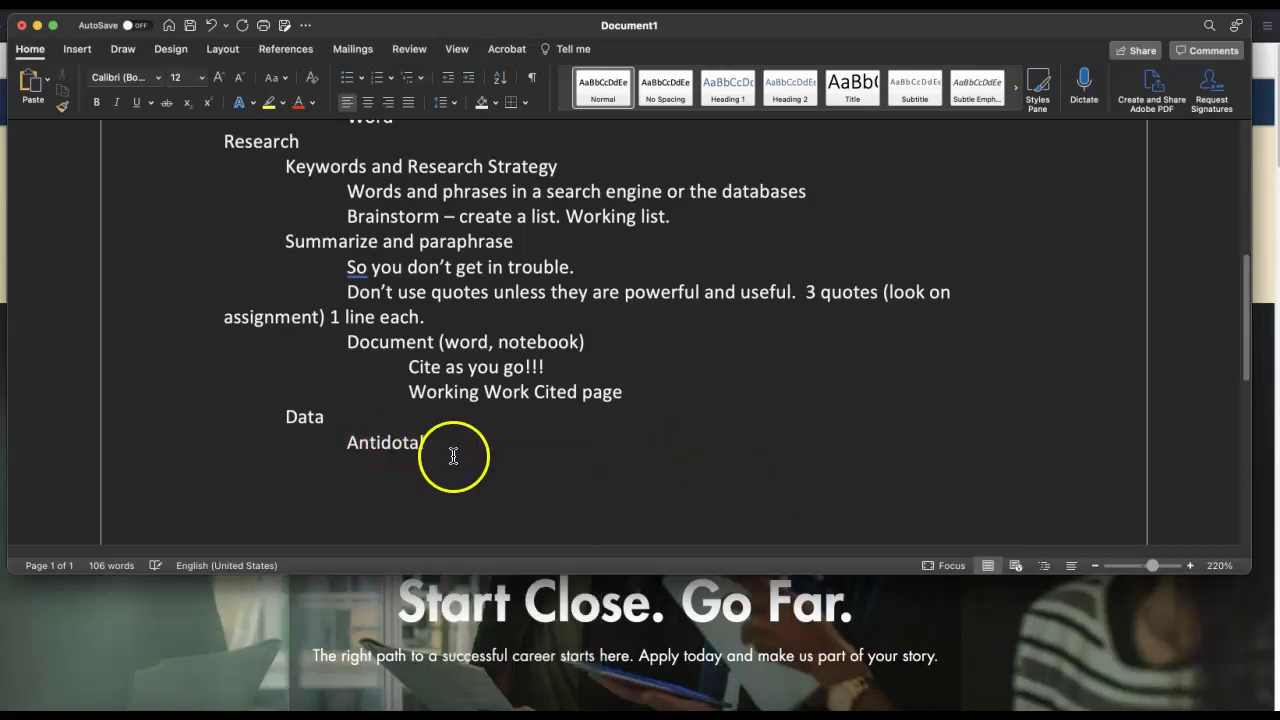
Change "Antidotal" back to "Antedotial" and check its spelling suggestions without applying one
{"action": "key", "text": "BackSpace"}
{"action": "key", "text": "BackSpace"}
{"action": "key", "text": "BackSpace"}
{"action": "key", "text": "BackSpace"}
{"action": "key", "text": "BackSpace"}
{"action": "key", "text": "BackSpace"}
{"action": "type", "text": "edo"}
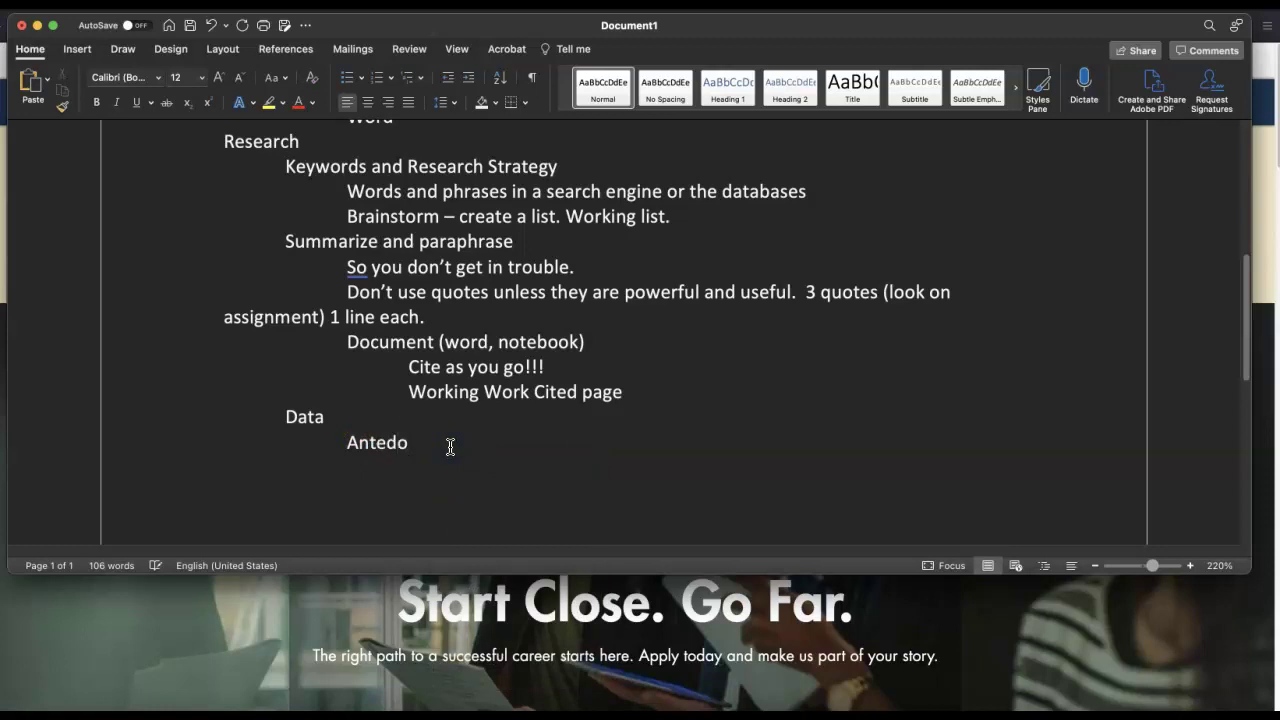
{"action": "type", "text": "tial"}
{"action": "key", "text": "Return"}
{"action": "key", "text": "Tab"}
{"action": "right_click", "coordinate": [411, 442]}
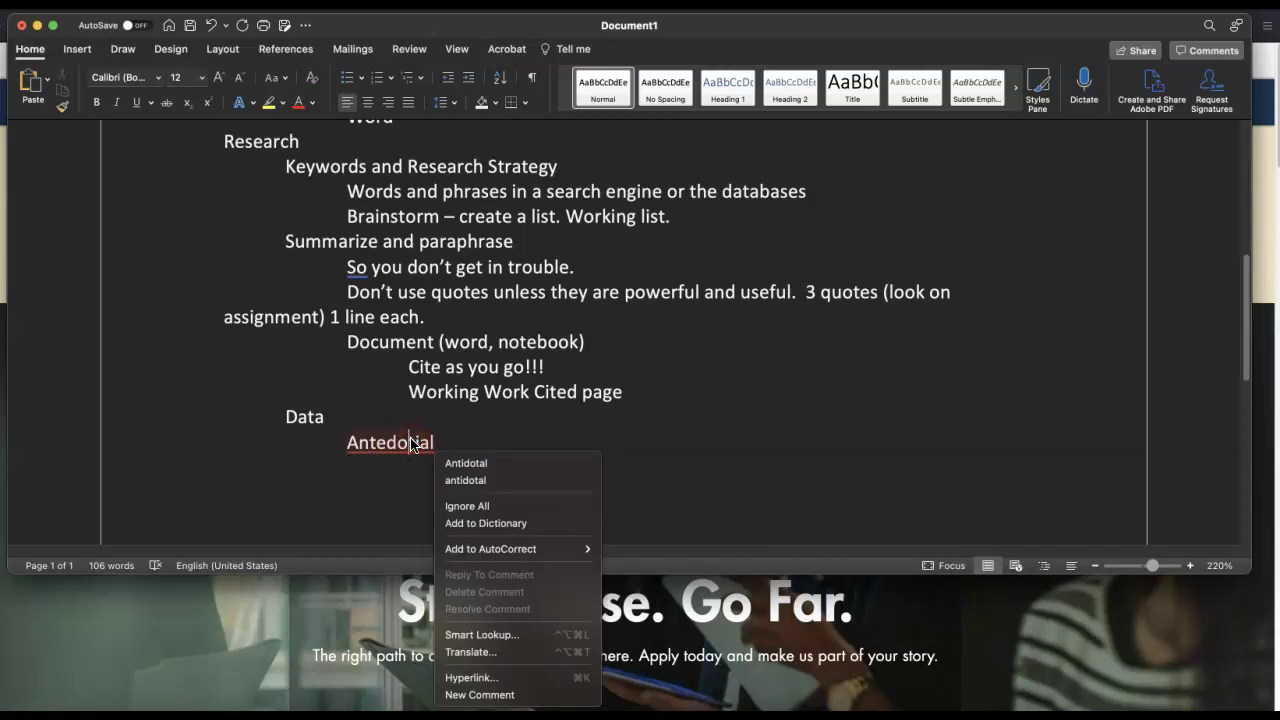
{"action": "left_click", "coordinate": [393, 476]}
Add "Stories, or examples" as a triple-indented item under "Antedotial" and start a double-indented line below it
{"action": "left_click", "coordinate": [449, 449]}
{"action": "key", "text": "Return"}
{"action": "key", "text": "Tab"}
{"action": "key", "text": "Tab"}
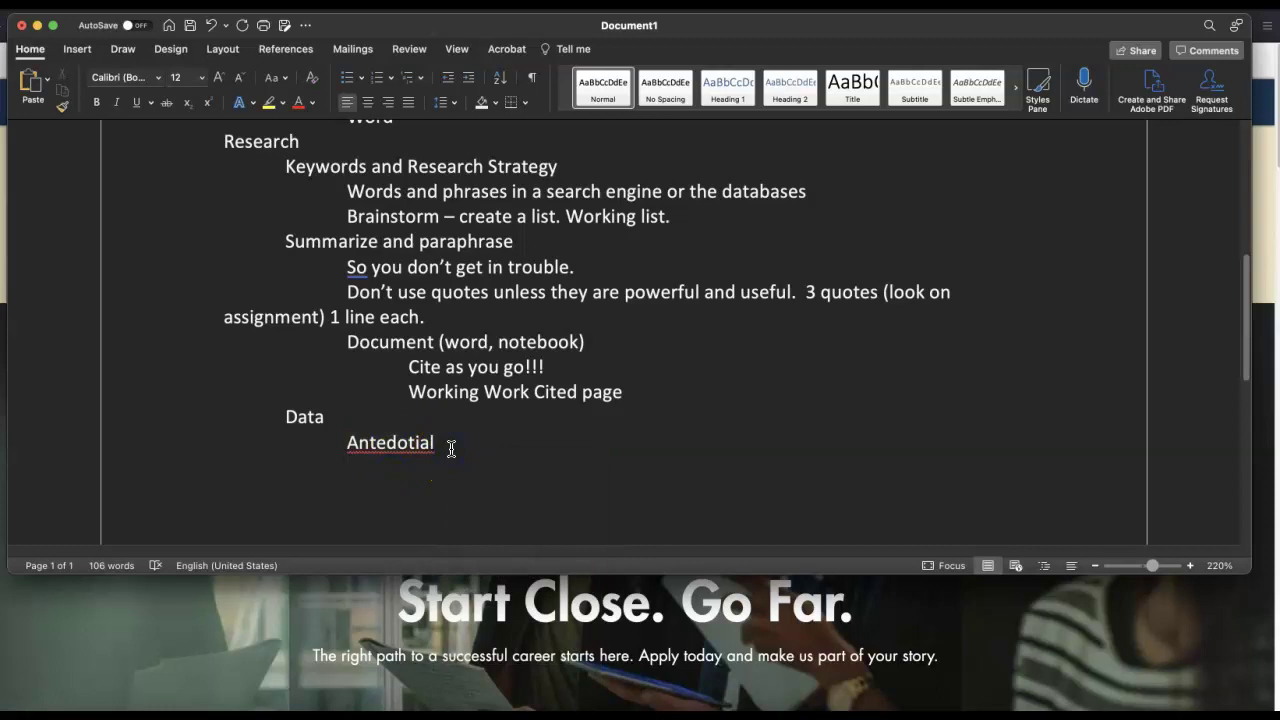
{"action": "key", "text": "Tab"}
{"action": "type", "text": "Stories, or ex"}
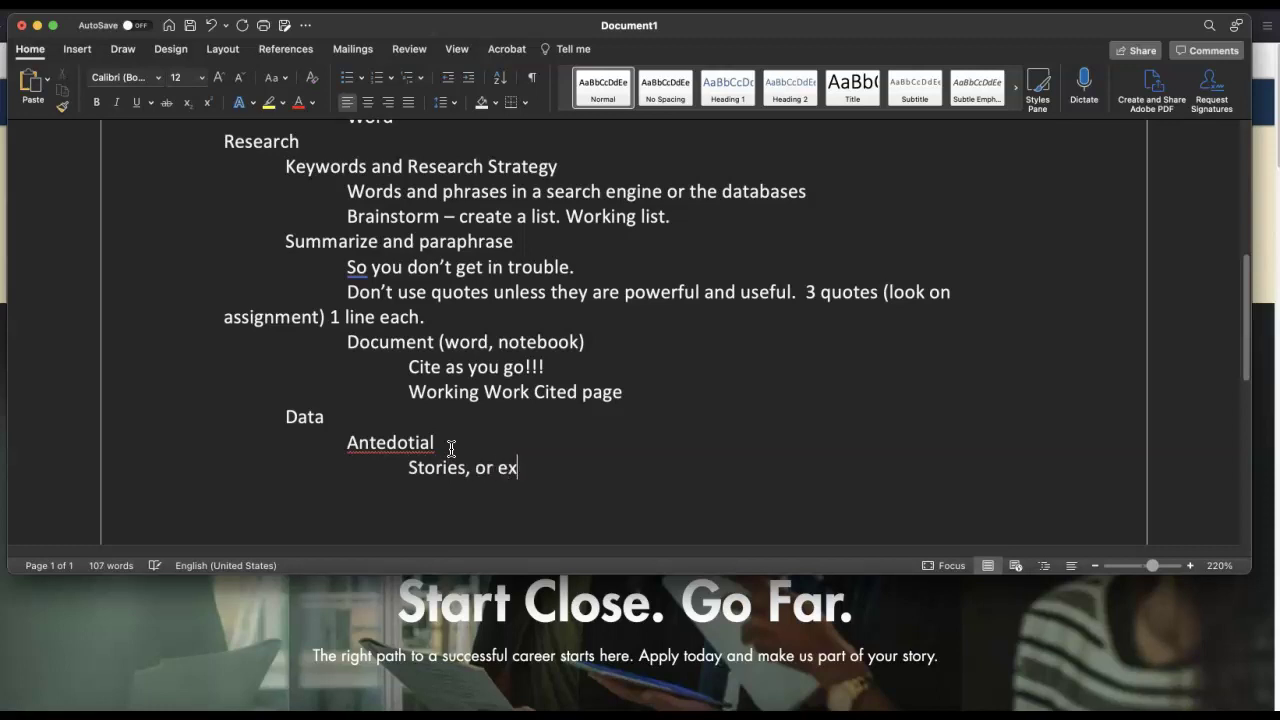
{"action": "type", "text": "amples"}
{"action": "key", "text": "Return"}
{"action": "key", "text": "Tab"}
{"action": "key", "text": "Tab"}
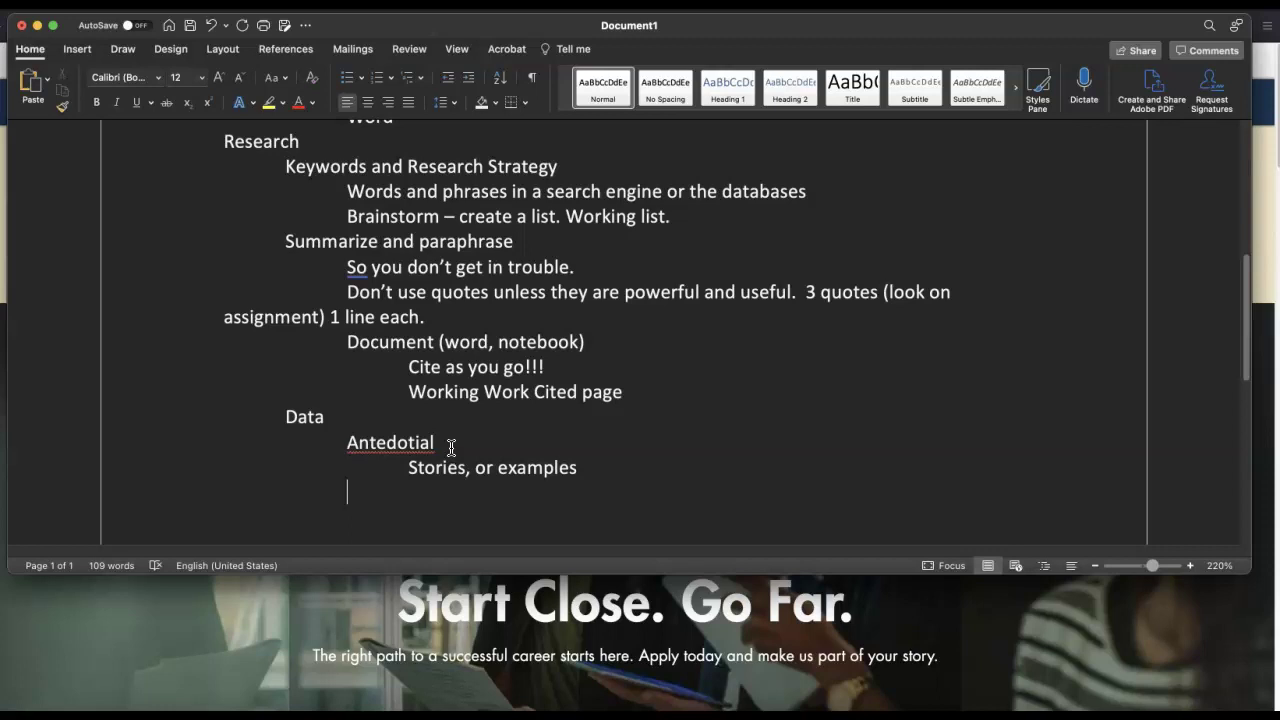
Extend the "Data" heading to read "Data/Evidence", with a capital E
{"action": "left_click", "coordinate": [337, 421]}
{"action": "type", "text": "/evidence"}
{"action": "key", "text": "Left"}
{"action": "key", "text": "Left"}
{"action": "key", "text": "Left"}
{"action": "key", "text": "Left"}
{"action": "key", "text": "Left"}
{"action": "key", "text": "Left"}
{"action": "key", "text": "Left"}
{"action": "key", "text": "BackSpace"}
{"action": "type", "text": "E"}
Add the double-indented line "Data (numbers based)" below "Stories, or examples"
{"action": "left_click", "coordinate": [619, 473]}
{"action": "key", "text": "Return"}
{"action": "key", "text": "Tab"}
{"action": "key", "text": "Tab"}
{"action": "type", "text": "Data "}
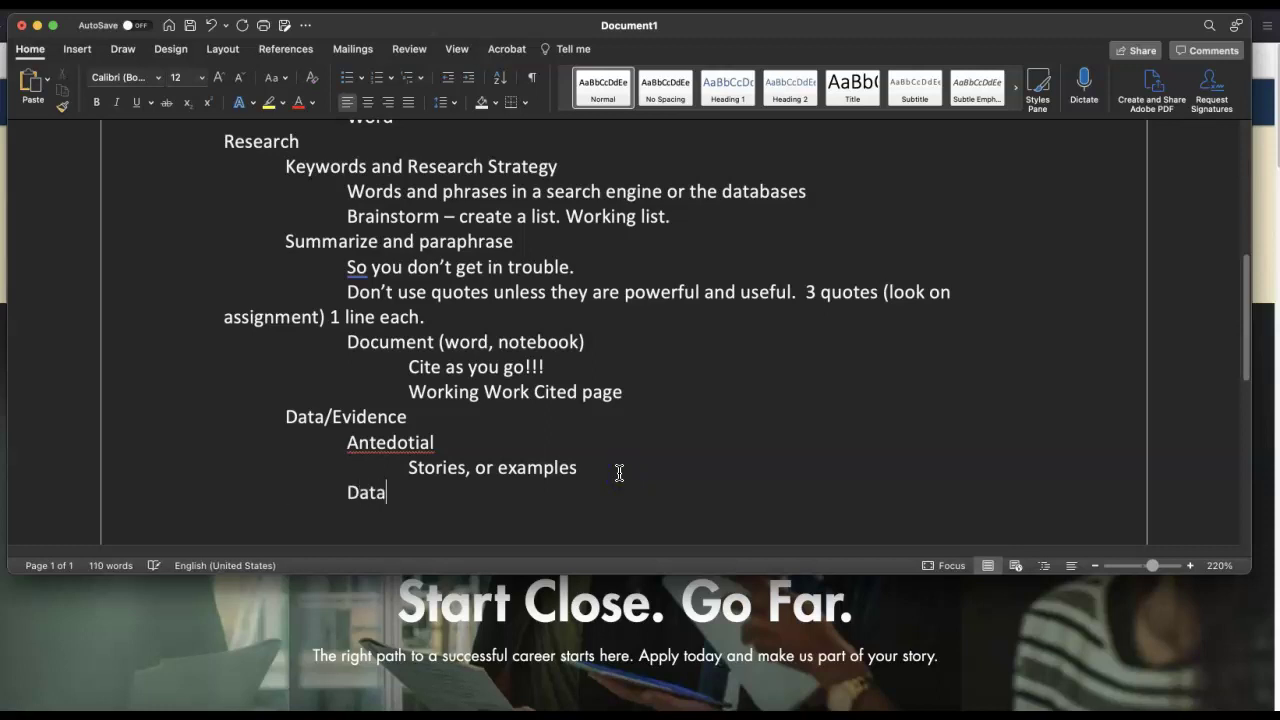
{"action": "type", "text": "(nu"}
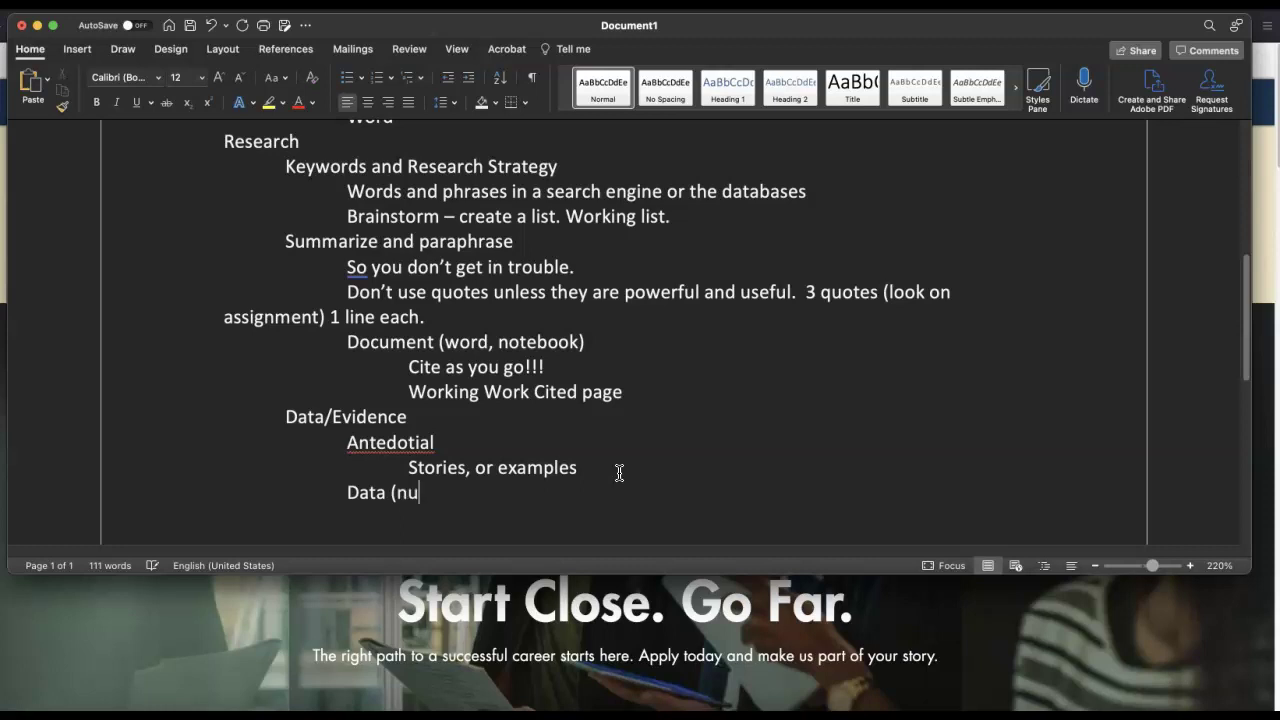
{"action": "type", "text": "mbers based)"}
Add the triple-indented example "5 out of 10 students passed the course using the Feynman technique" under "Data (numbers based)"
{"action": "key", "text": "Return"}
{"action": "key", "text": "Tab"}
{"action": "key", "text": "Tab"}
{"action": "key", "text": "Tab"}
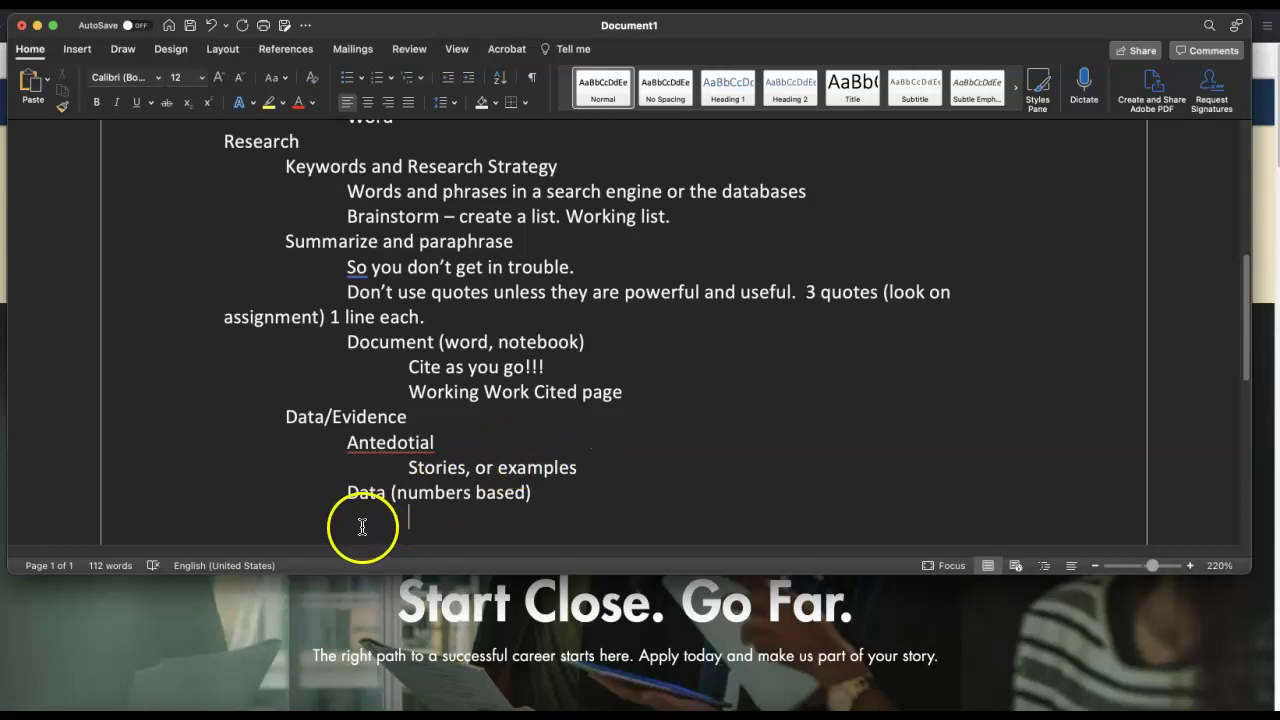
{"action": "type", "text": "5 out of t"}
{"action": "key", "text": "BackSpace"}
{"action": "type", "text": "10"}
{"action": "key", "text": "BackSpace"}
{"action": "key", "text": "BackSpace"}
{"action": "type", "text": "10 students passed the course using the Fewyn"}
{"action": "key", "text": "BackSpace"}
{"action": "key", "text": "BackSpace"}
{"action": "type", "text": "yna"}
{"action": "key", "text": "BackSpace"}
{"action": "type", "text": "man technique"}
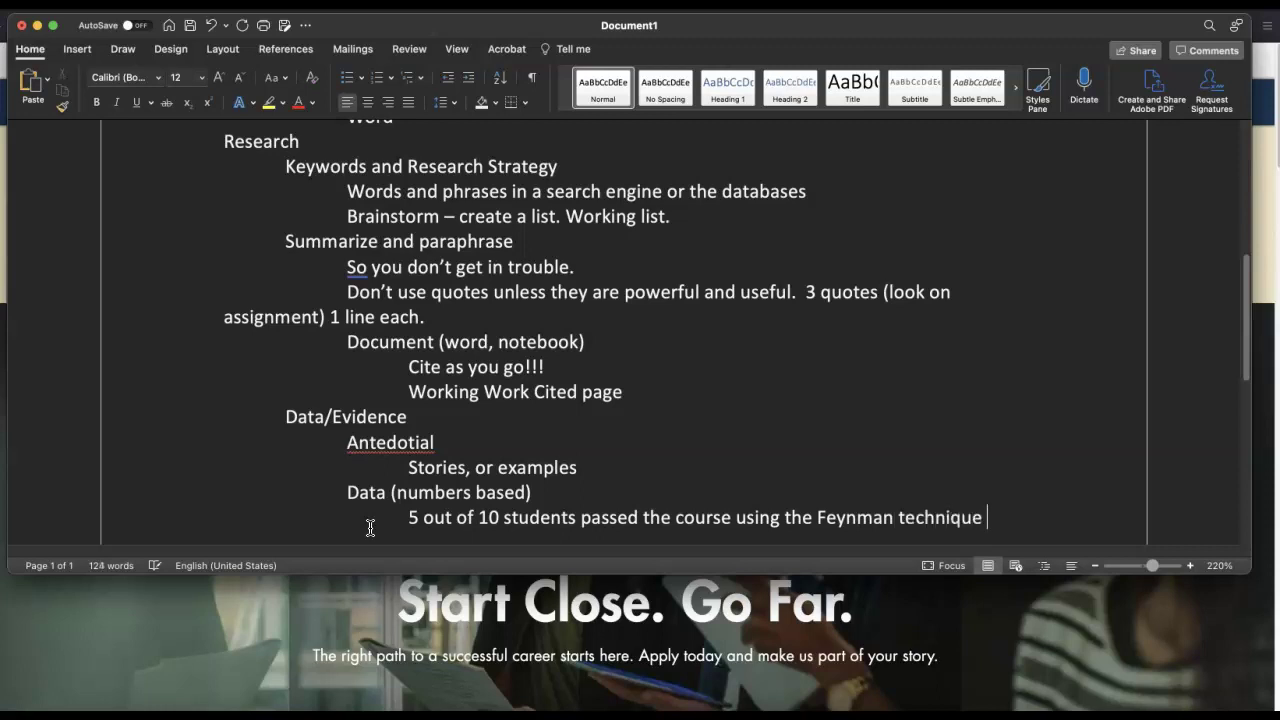
Review the Data/Evidence section by highlighting it, and go over the Brainstorming items at the start of the outline
{"action": "scroll", "coordinate": [370, 527], "scroll_direction": "down", "scroll_amount": 4}
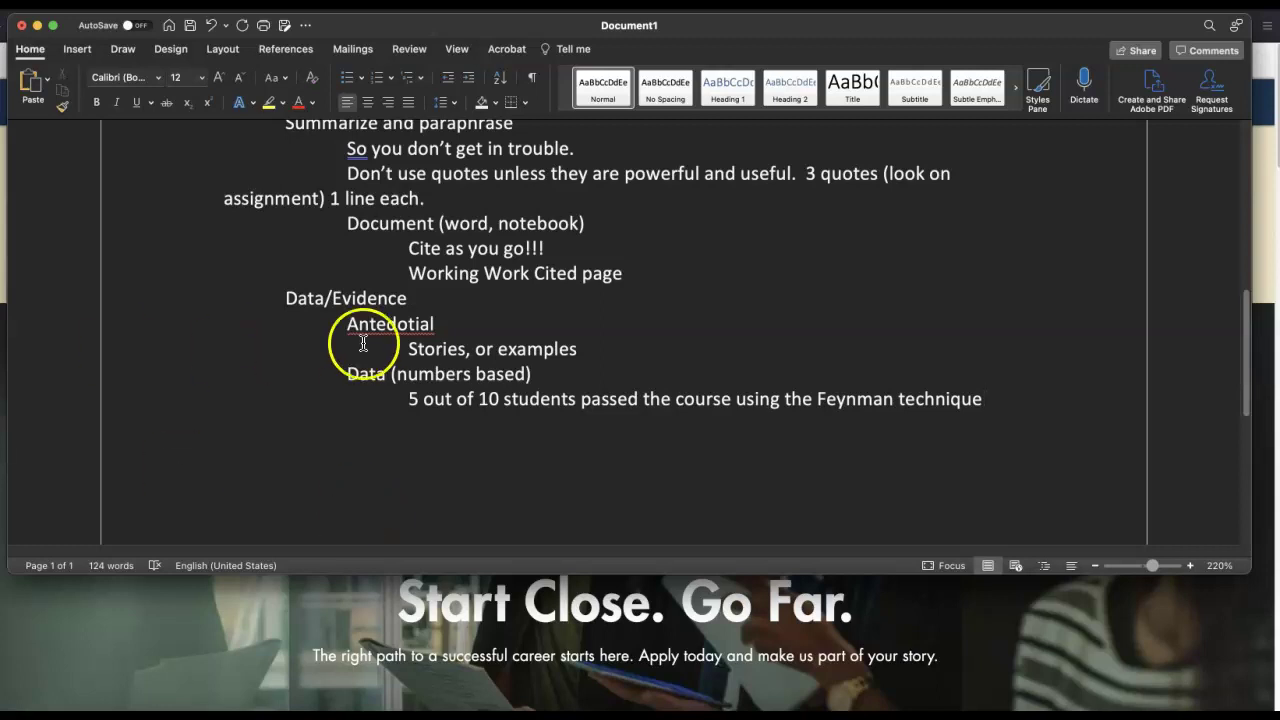
{"action": "left_click_drag", "start_coordinate": [286, 298], "coordinate": [1050, 417]}
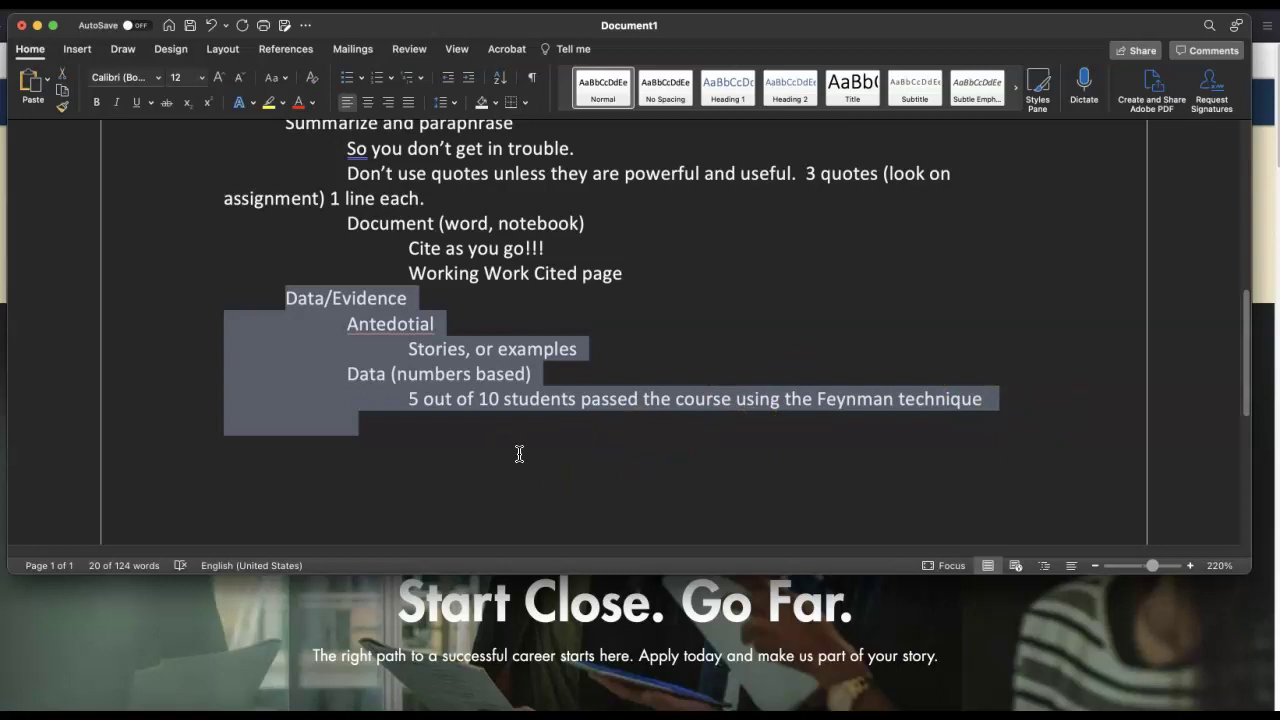
{"action": "left_click", "coordinate": [469, 497]}
{"action": "scroll", "coordinate": [470, 497], "scroll_direction": "up", "scroll_amount": 8}
{"action": "scroll", "coordinate": [470, 497], "scroll_direction": "up", "scroll_amount": 3}
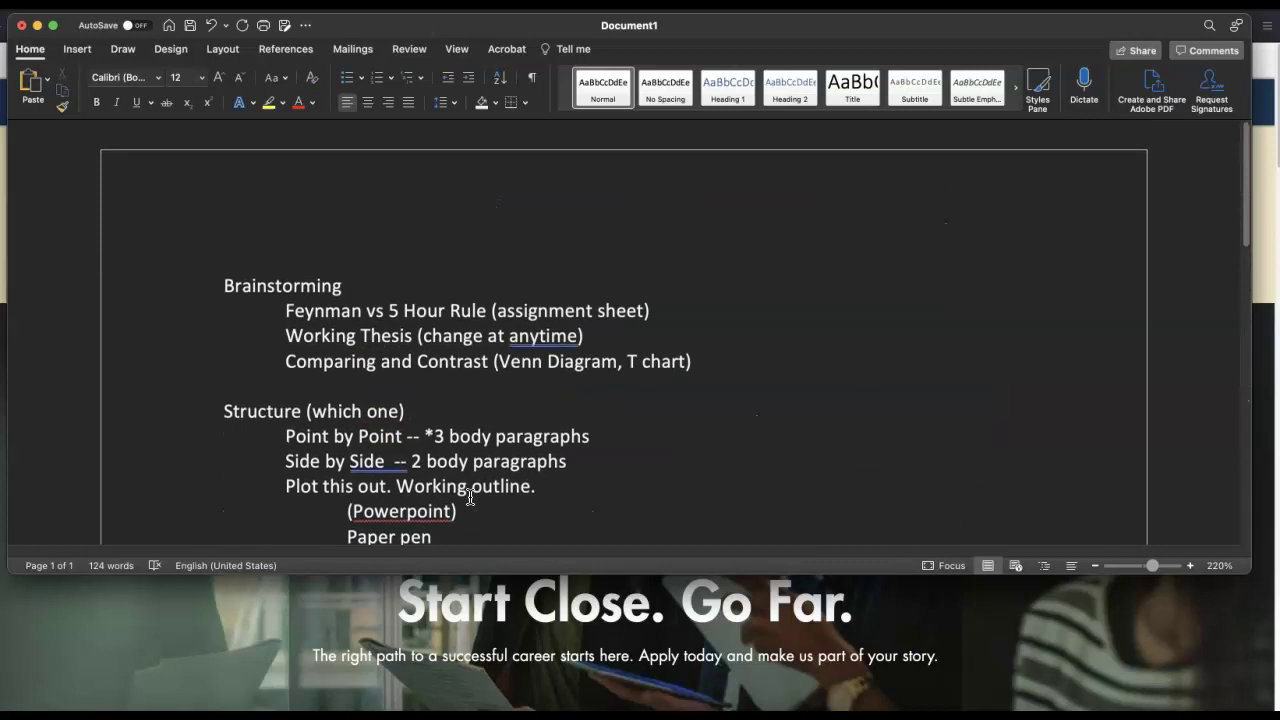
{"action": "scroll", "coordinate": [425, 428], "scroll_direction": "up", "scroll_amount": 2}
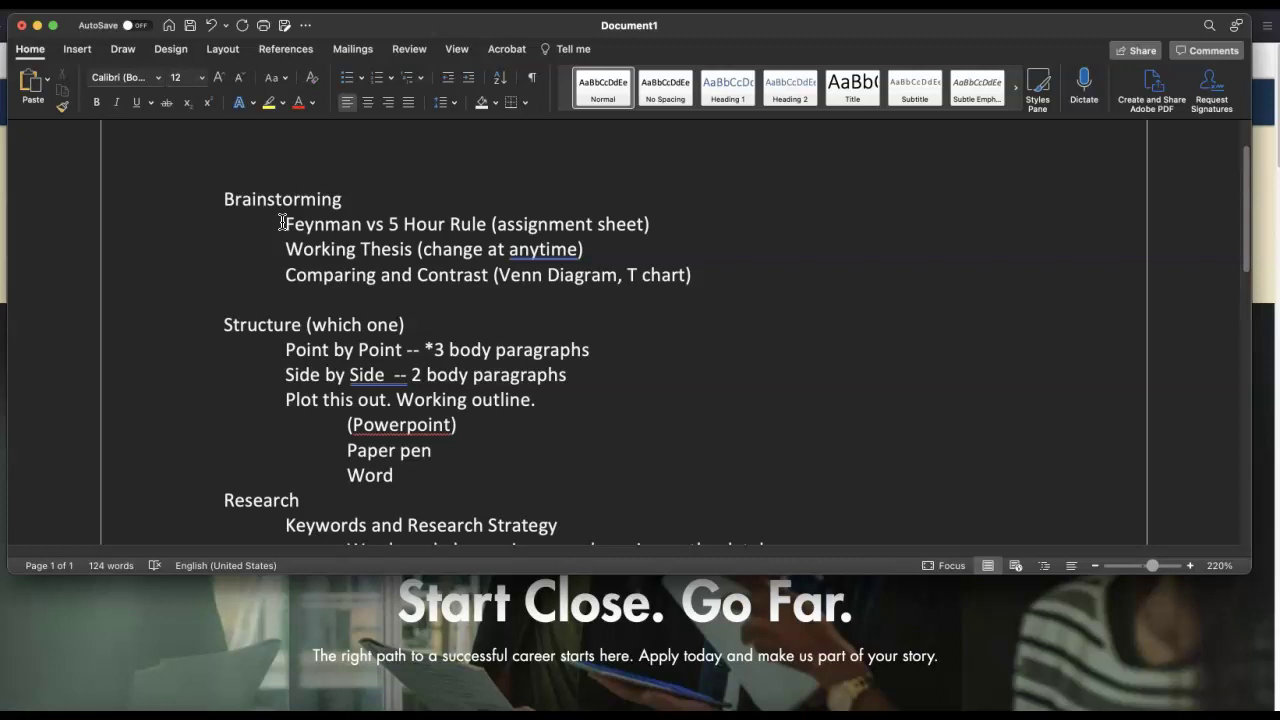
{"action": "left_click", "coordinate": [285, 263]}
{"action": "left_click", "coordinate": [288, 275]}
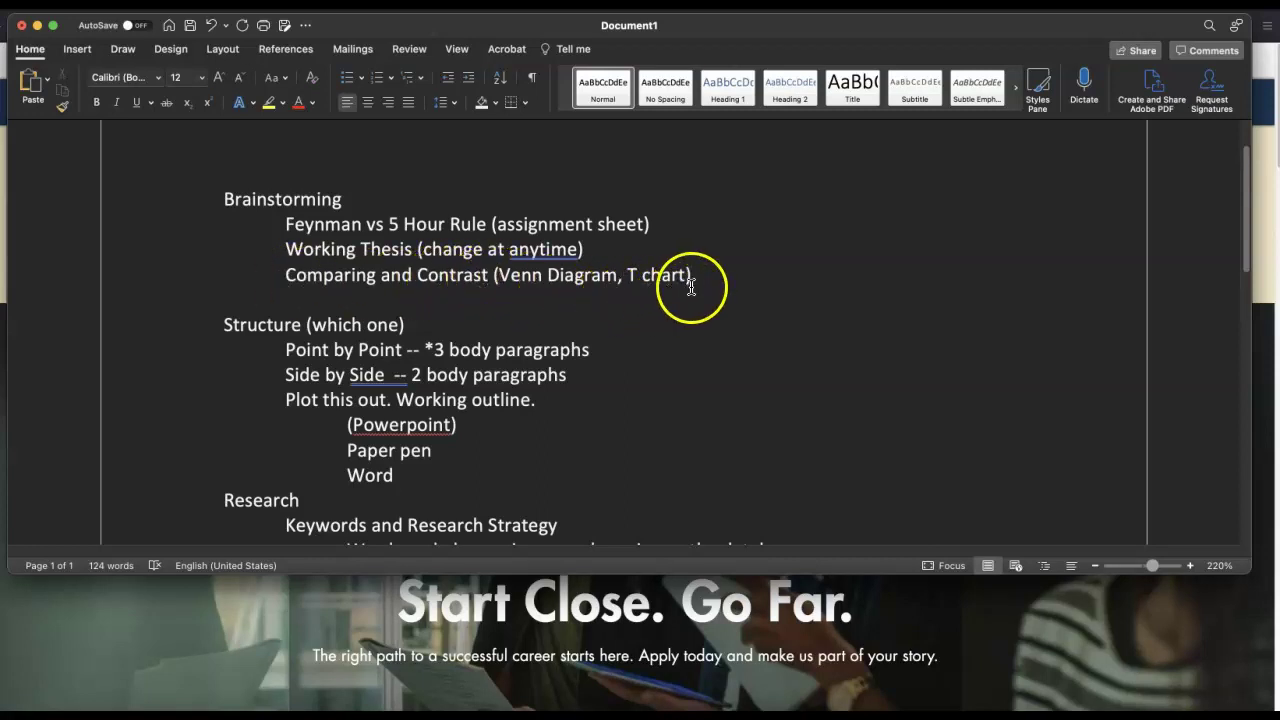
Go over the Structure section and the Research section of the outline
{"action": "scroll", "coordinate": [689, 287], "scroll_direction": "down", "scroll_amount": 2}
{"action": "scroll", "coordinate": [688, 287], "scroll_direction": "down", "scroll_amount": 3}
{"action": "scroll", "coordinate": [688, 287], "scroll_direction": "down", "scroll_amount": 1}
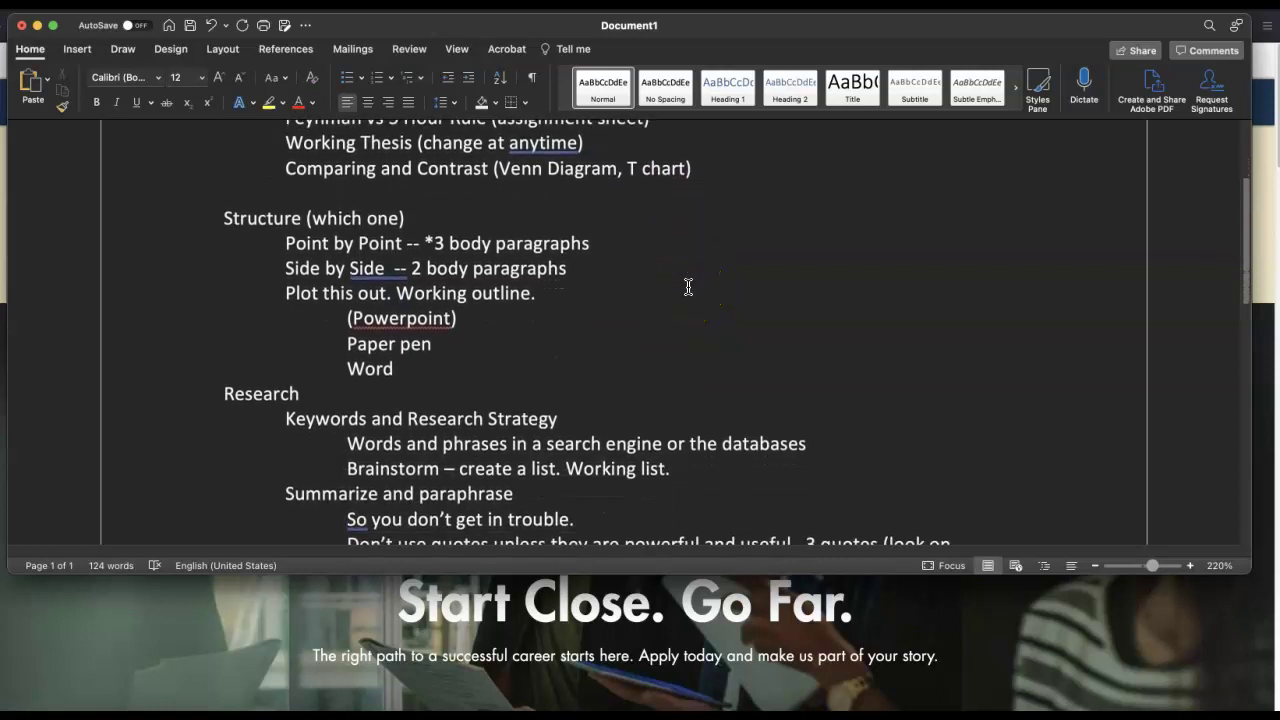
{"action": "scroll", "coordinate": [688, 287], "scroll_direction": "down", "scroll_amount": 2}
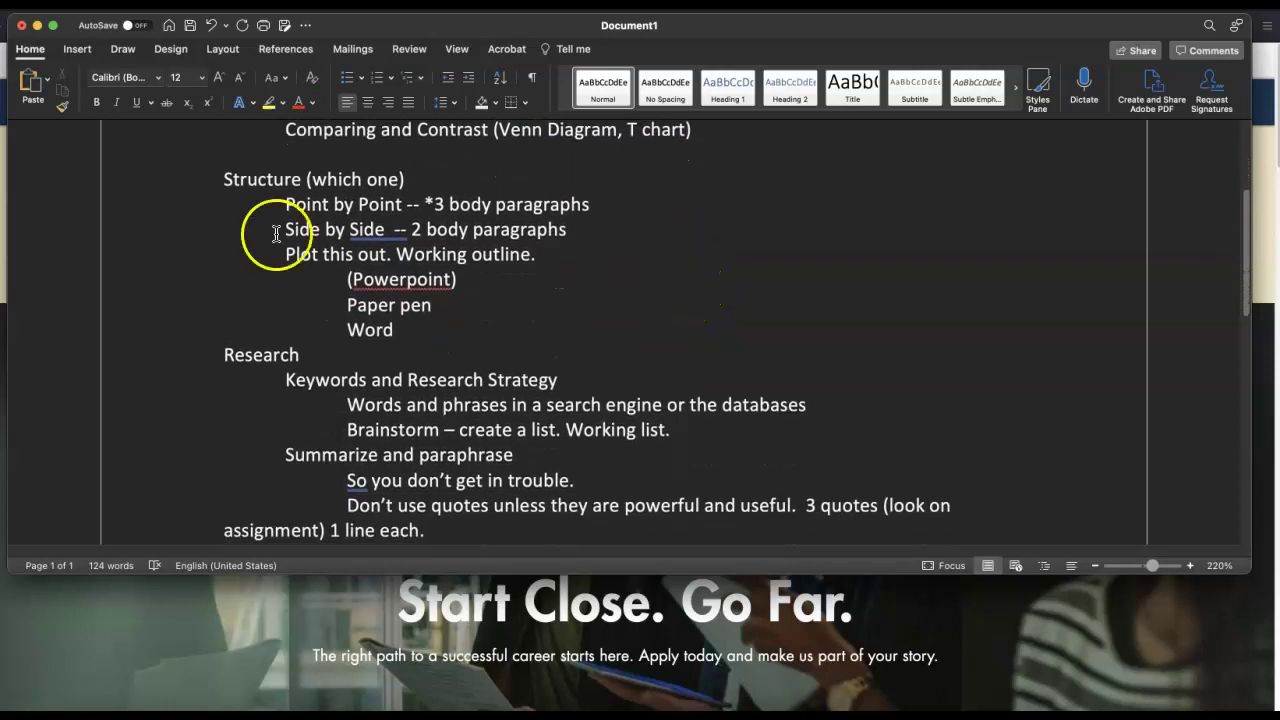
{"action": "scroll", "coordinate": [222, 170], "scroll_direction": "down", "scroll_amount": 1}
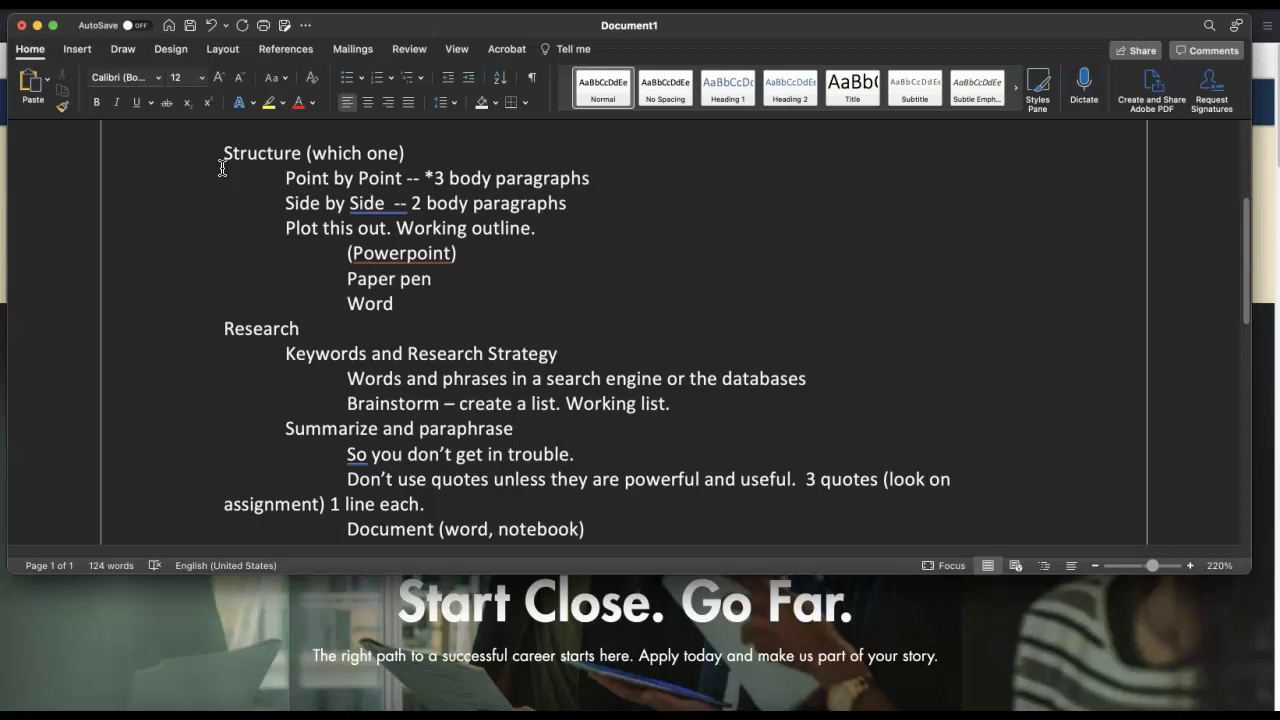
{"action": "scroll", "coordinate": [222, 168], "scroll_direction": "down", "scroll_amount": 5}
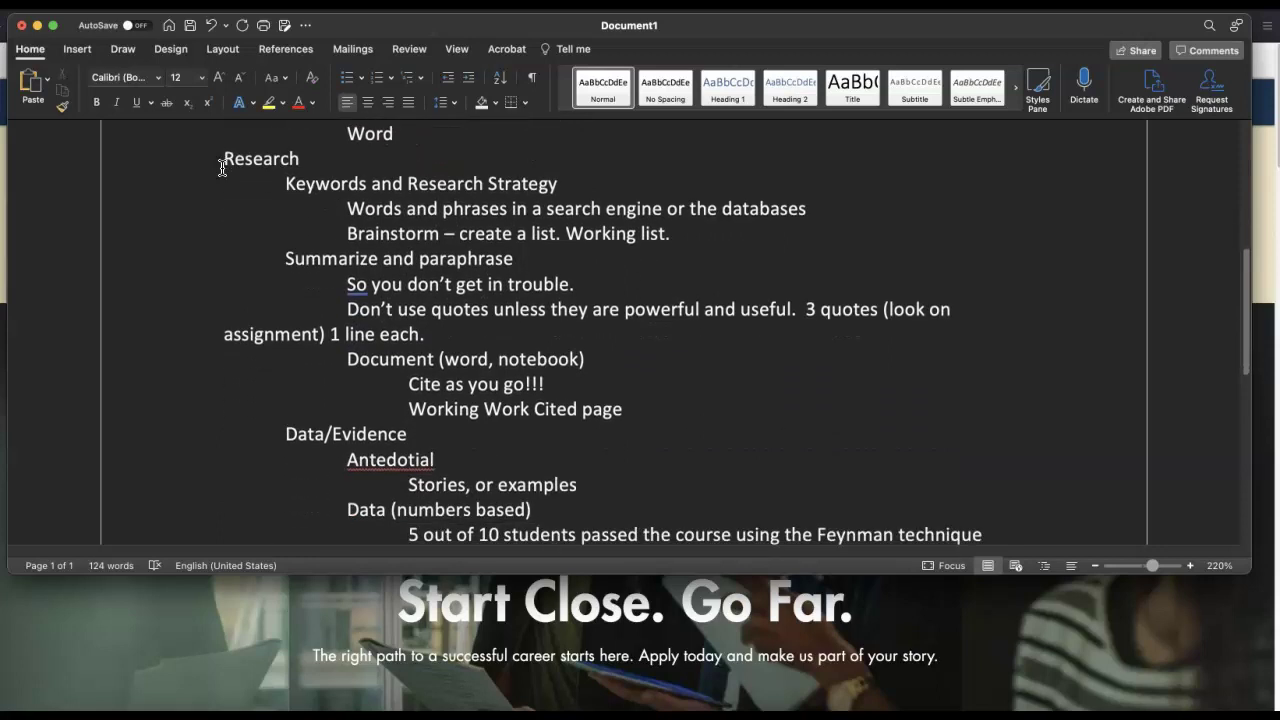
Highlight the Brainstorming and Structure sections to review them together, and clear the selection
{"action": "scroll", "coordinate": [222, 168], "scroll_direction": "up", "scroll_amount": 9}
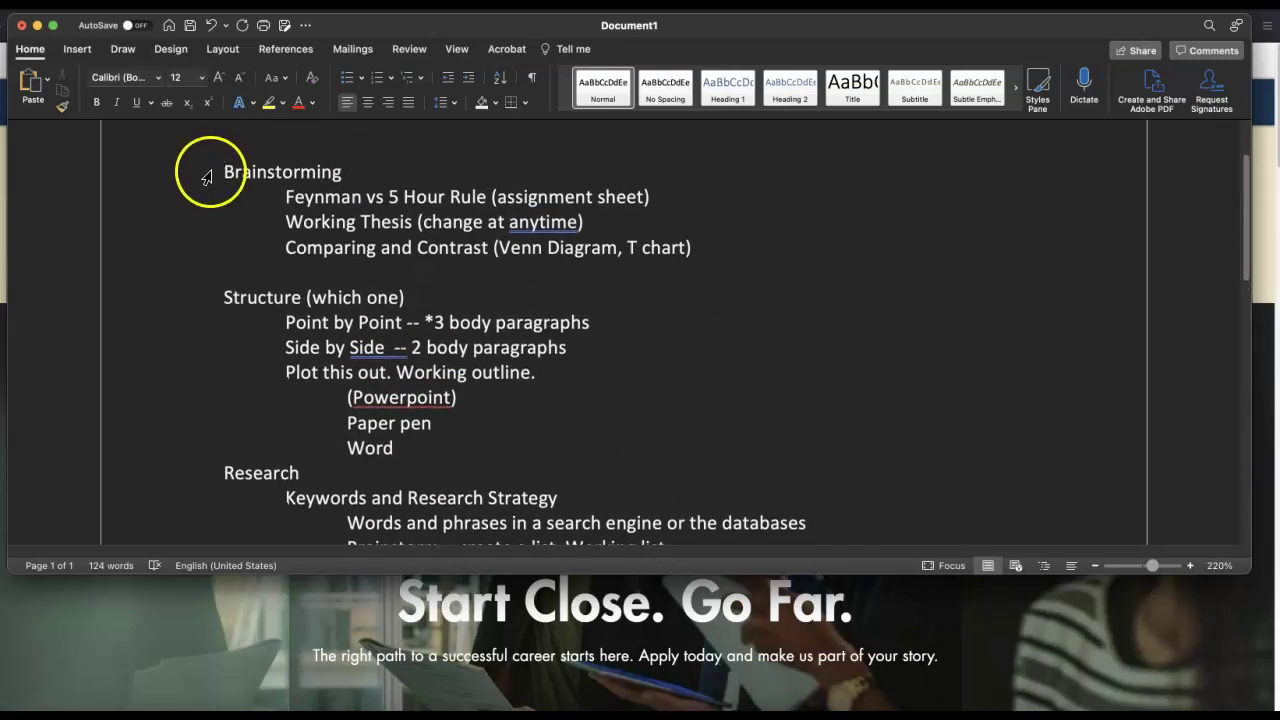
{"action": "left_click_drag", "start_coordinate": [206, 177], "coordinate": [469, 443]}
{"action": "scroll", "coordinate": [469, 443], "scroll_direction": "down", "scroll_amount": 5}
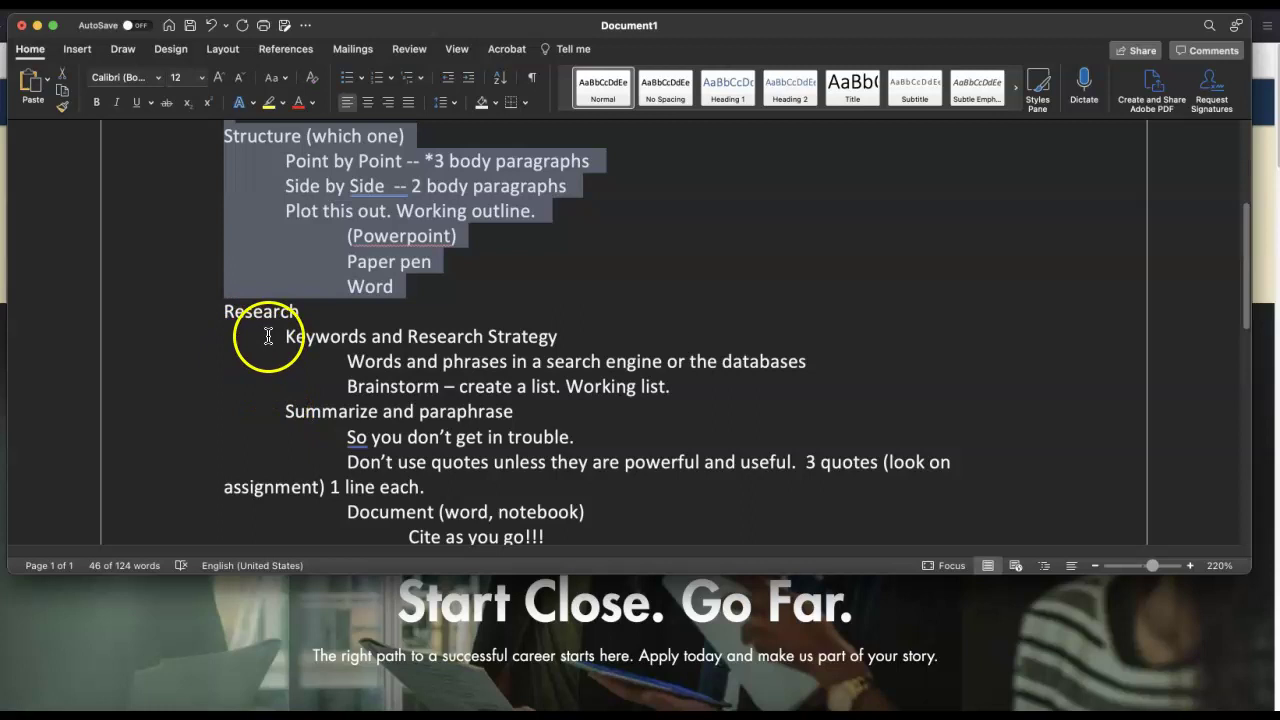
{"action": "left_click", "coordinate": [268, 336]}
Review the Research section and highlight "Keywords and Research Strategy" together with its two sub-items
{"action": "scroll", "coordinate": [269, 337], "scroll_direction": "down", "scroll_amount": 2}
{"action": "scroll", "coordinate": [269, 338], "scroll_direction": "down", "scroll_amount": 4}
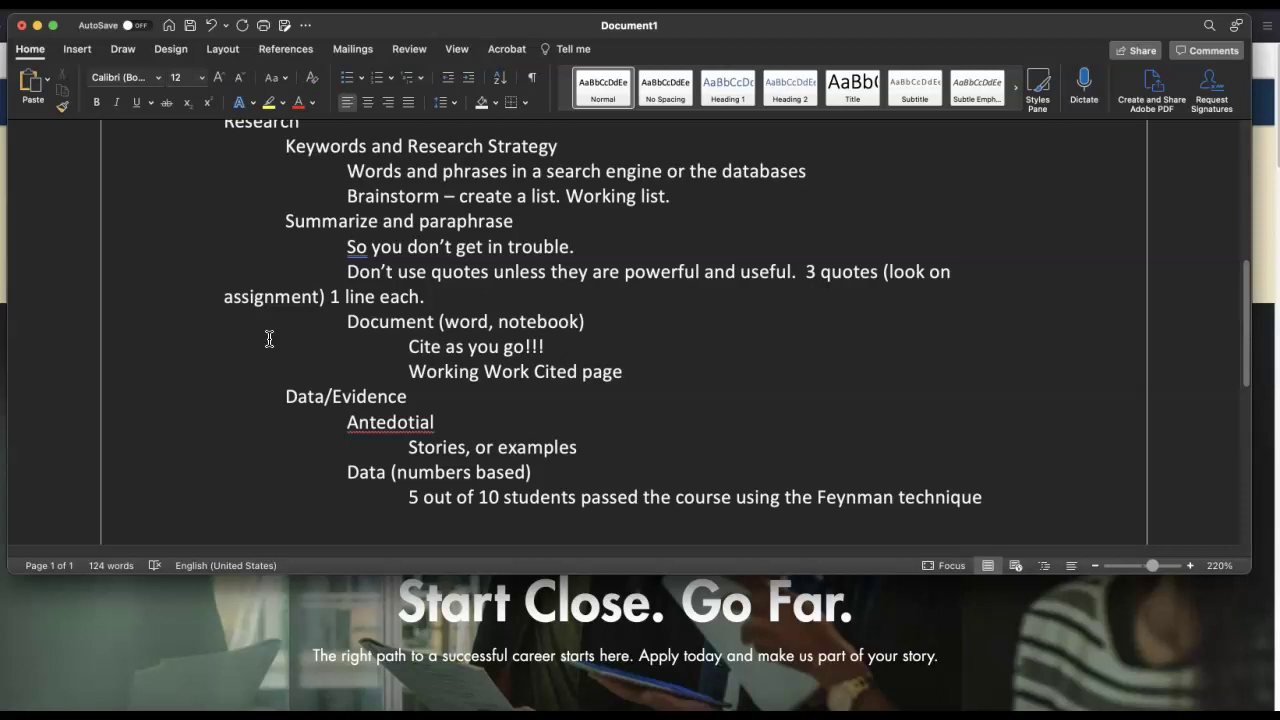
{"action": "scroll", "coordinate": [250, 348], "scroll_direction": "up", "scroll_amount": 1}
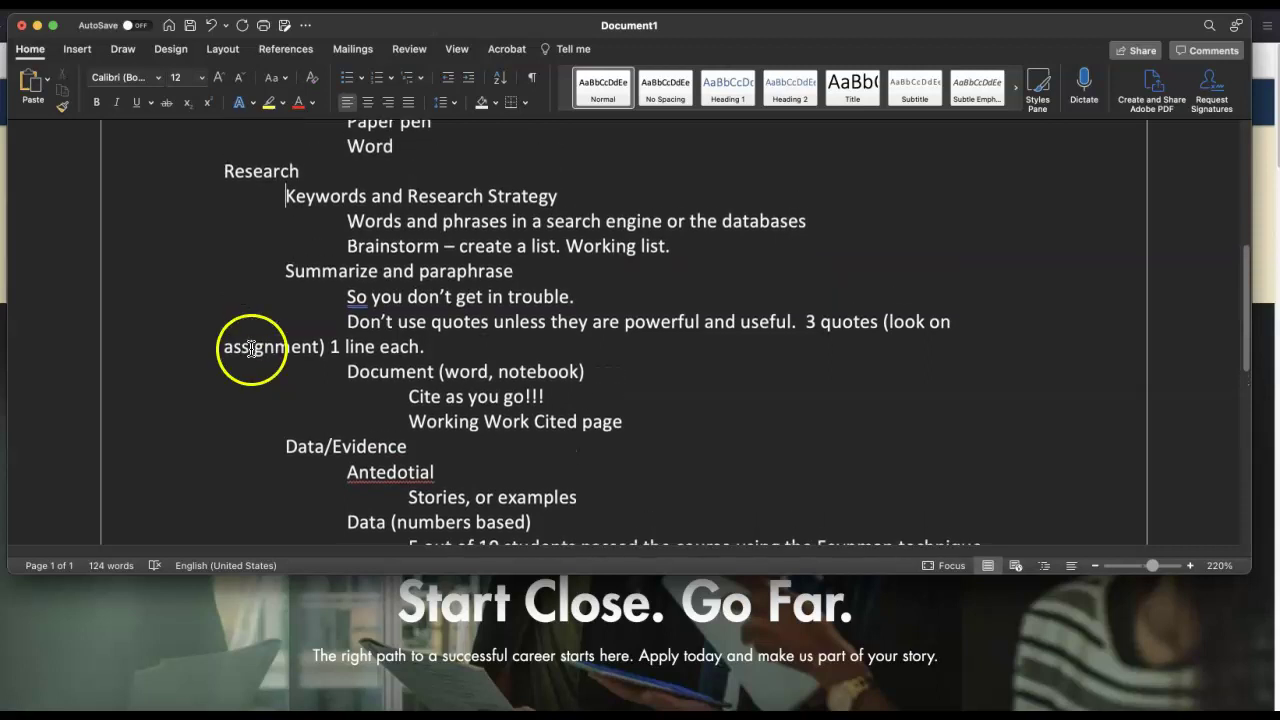
{"action": "mouse_move", "coordinate": [283, 197]}
{"action": "left_mouse_down"}
{"action": "mouse_move", "coordinate": [737, 240]}
{"action": "mouse_move", "coordinate": [509, 200]}
{"action": "mouse_move", "coordinate": [297, 180]}
{"action": "mouse_move", "coordinate": [300, 190]}
{"action": "left_mouse_up"}
{"action": "left_click", "coordinate": [718, 247]}
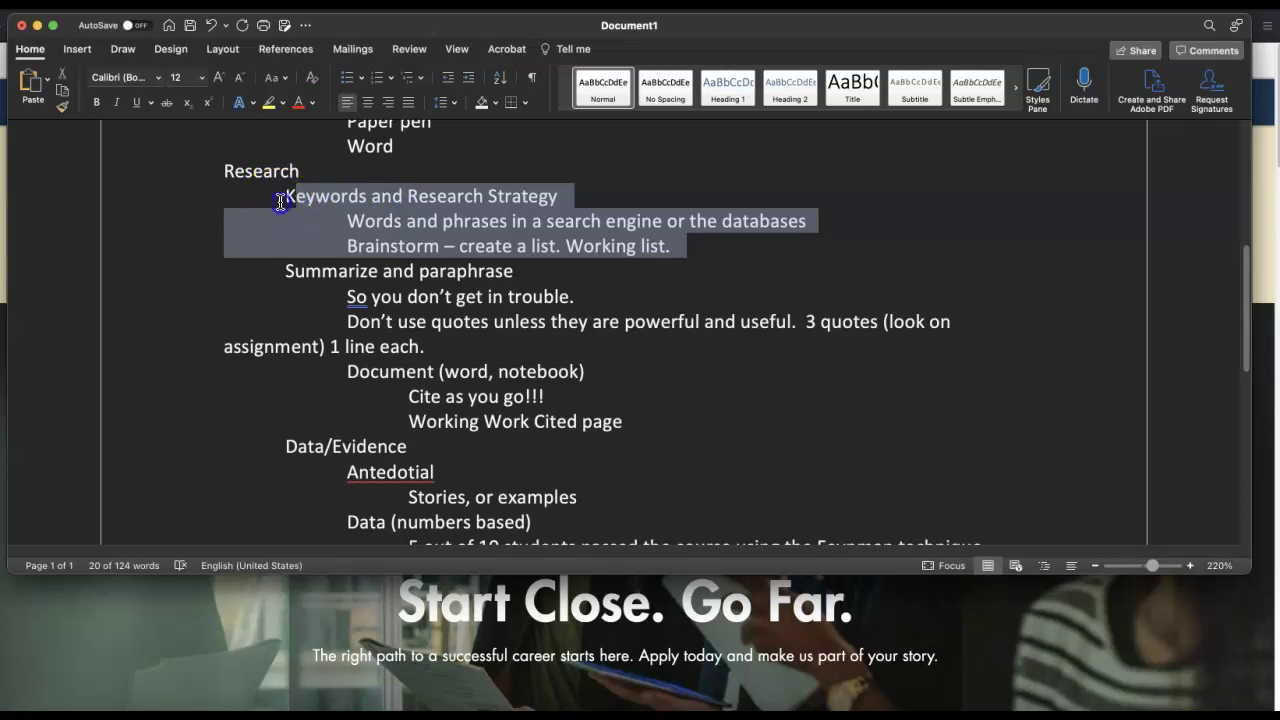
{"action": "left_click", "coordinate": [281, 201]}
{"action": "left_click_drag", "start_coordinate": [281, 201], "coordinate": [711, 246]}
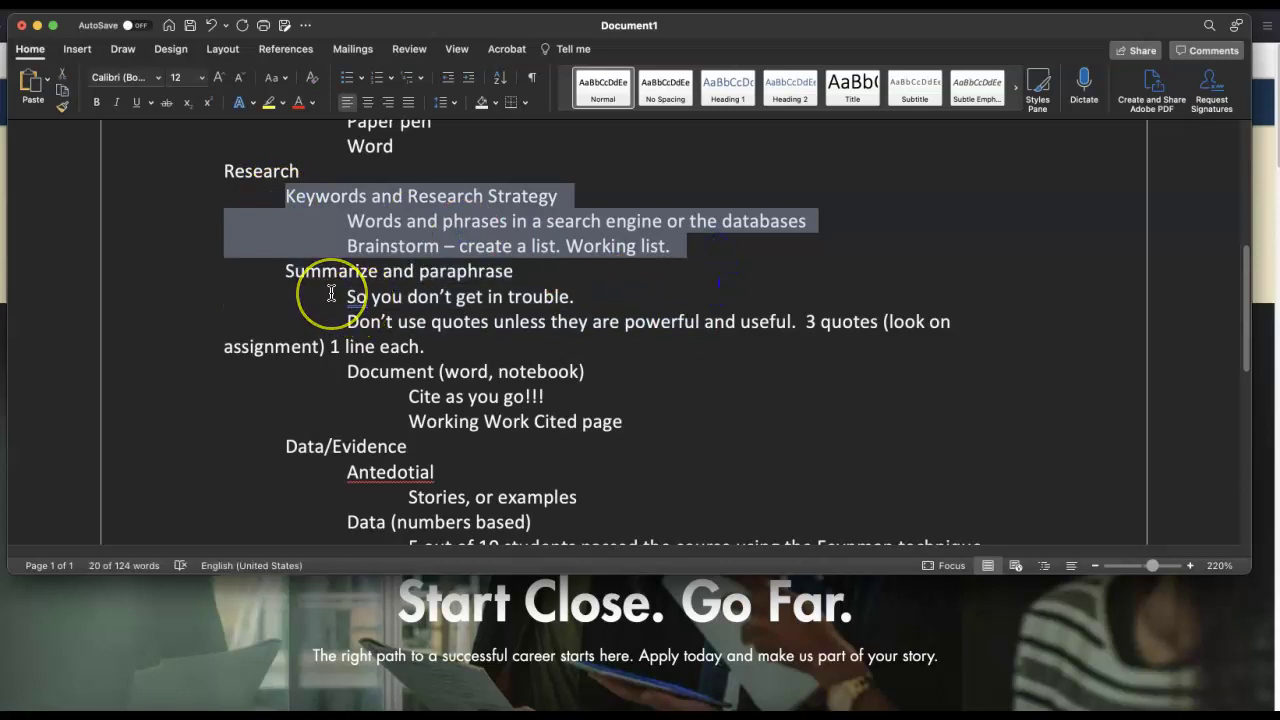
Review the "Summarize and paraphrase" items and highlight the "Working Work Cited page" line
{"action": "scroll", "coordinate": [331, 293], "scroll_direction": "down", "scroll_amount": 3}
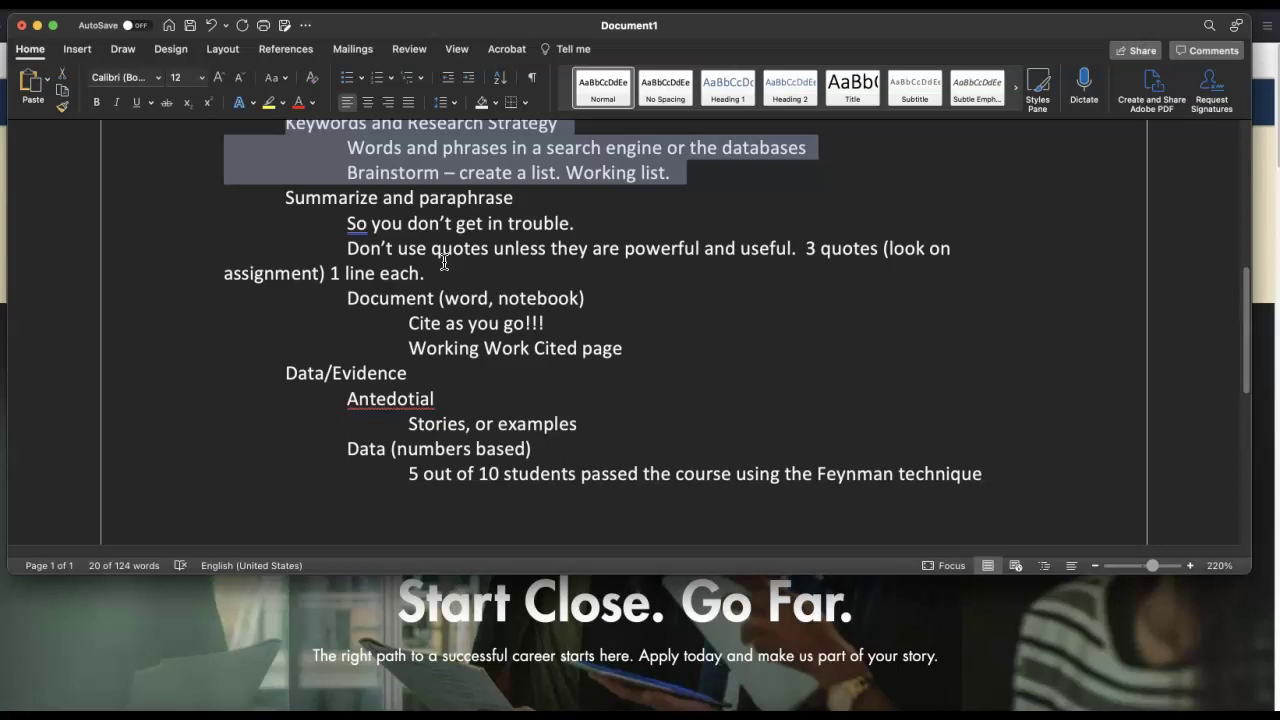
{"action": "scroll", "coordinate": [444, 262], "scroll_direction": "down", "scroll_amount": 5}
{"action": "left_click_drag", "start_coordinate": [410, 221], "coordinate": [634, 228]}
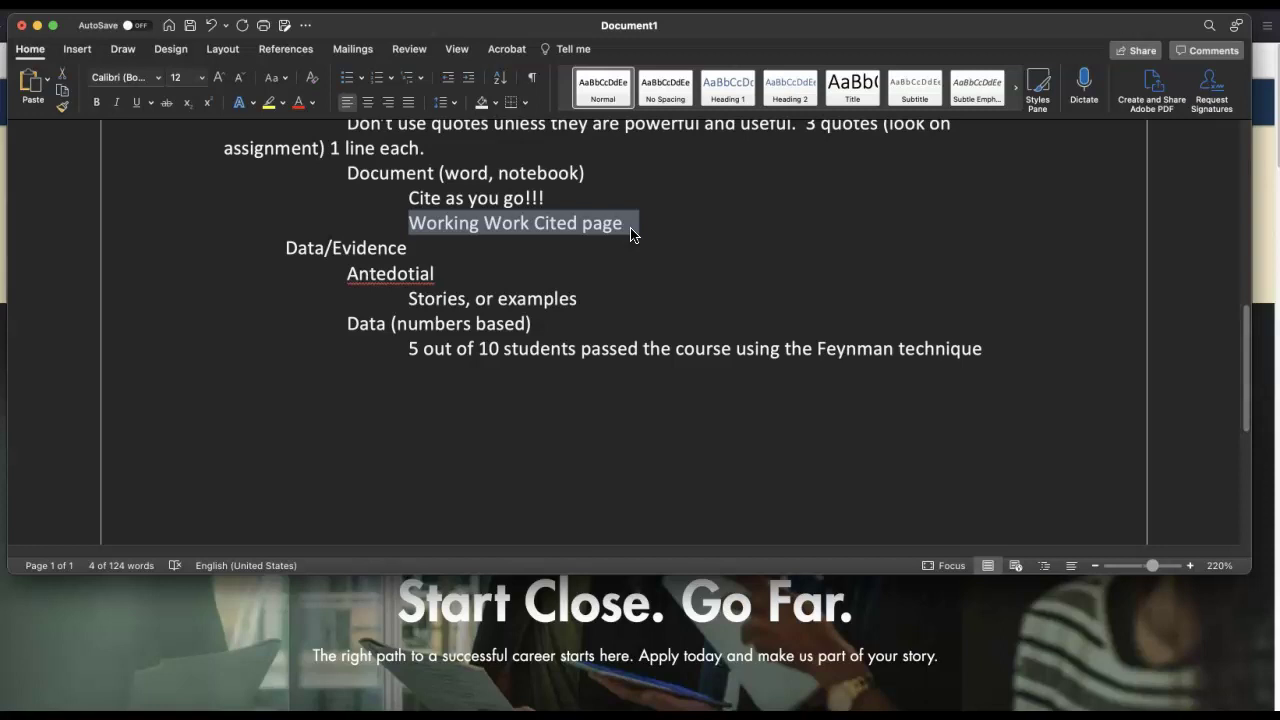
{"action": "scroll", "coordinate": [287, 325], "scroll_direction": "up", "scroll_amount": 2}
{"action": "scroll", "coordinate": [288, 328], "scroll_direction": "up", "scroll_amount": 4}
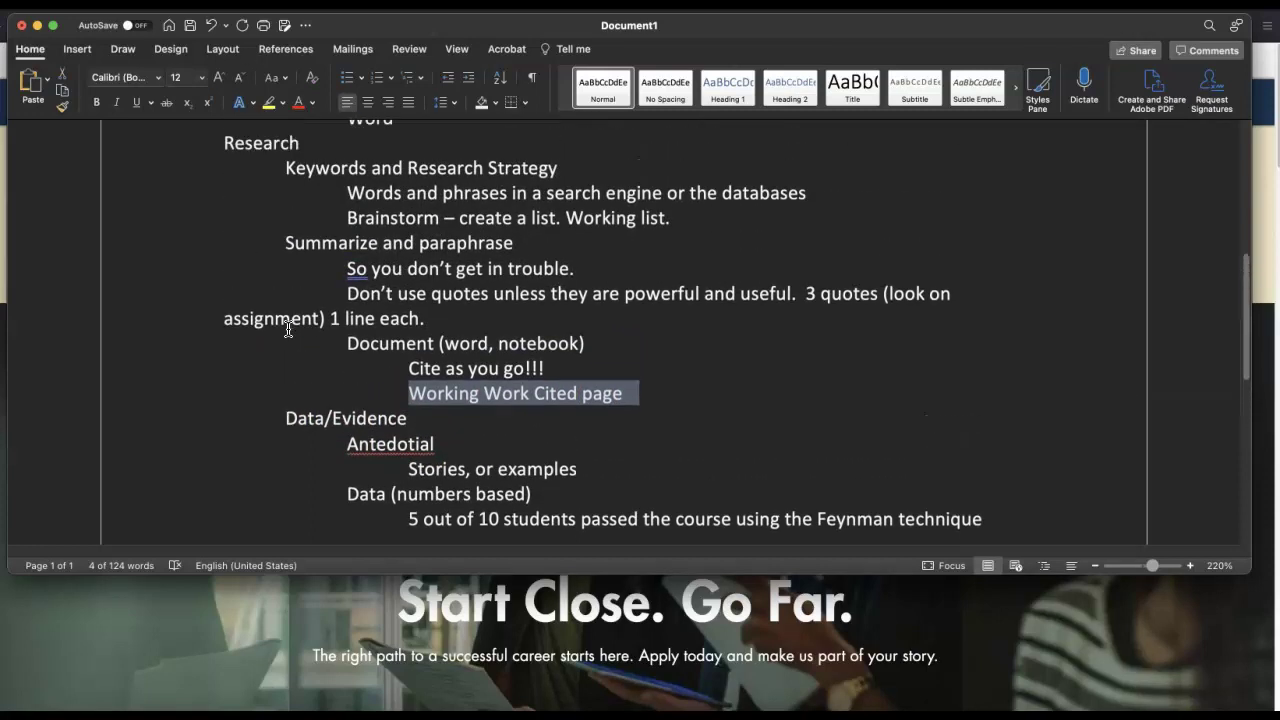
Highlight "Antedotial" in the Data/Evidence section while reviewing it, and clear the selection
{"action": "scroll", "coordinate": [288, 328], "scroll_direction": "down", "scroll_amount": 5}
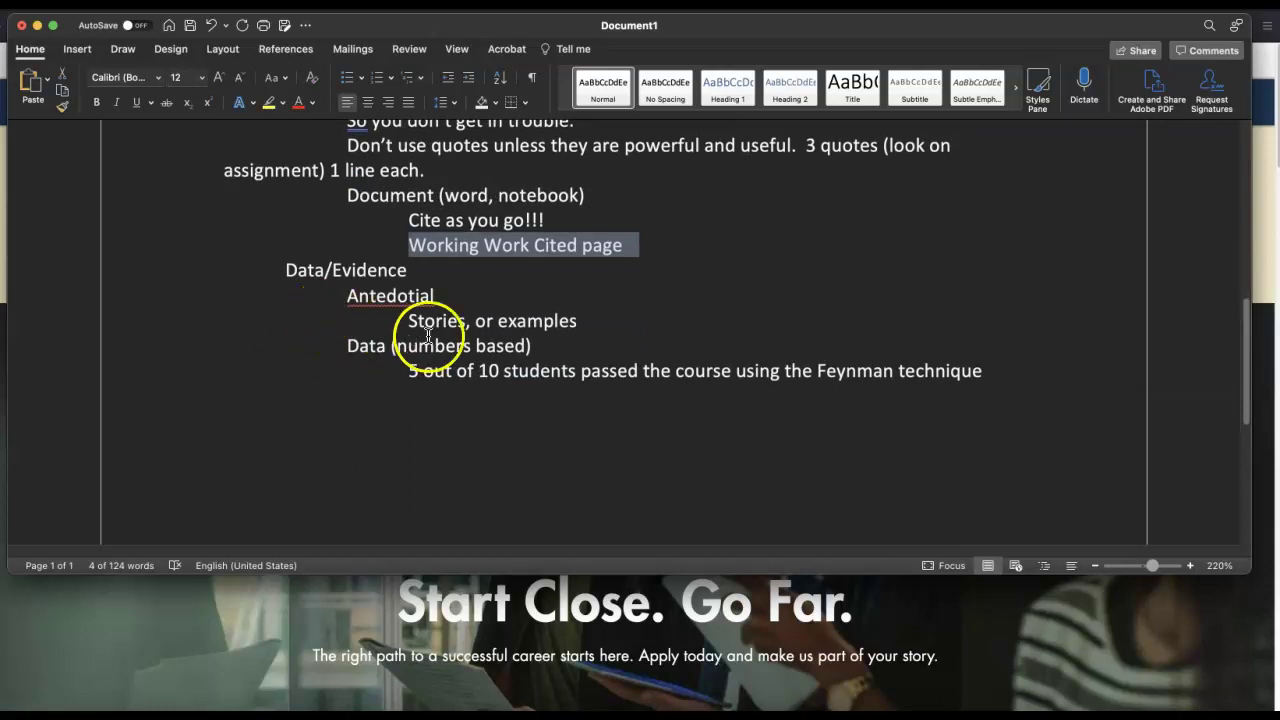
{"action": "left_click_drag", "start_coordinate": [436, 297], "coordinate": [332, 302]}
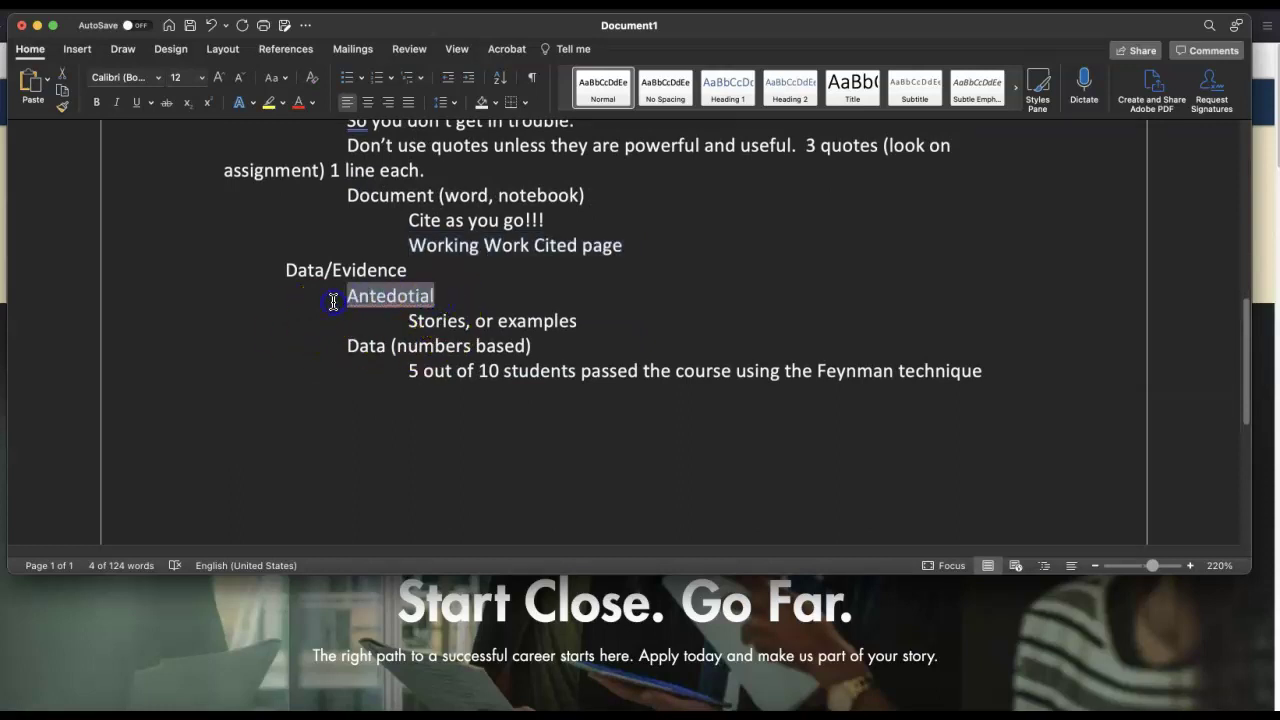
{"action": "scroll", "coordinate": [260, 369], "scroll_direction": "down", "scroll_amount": 3}
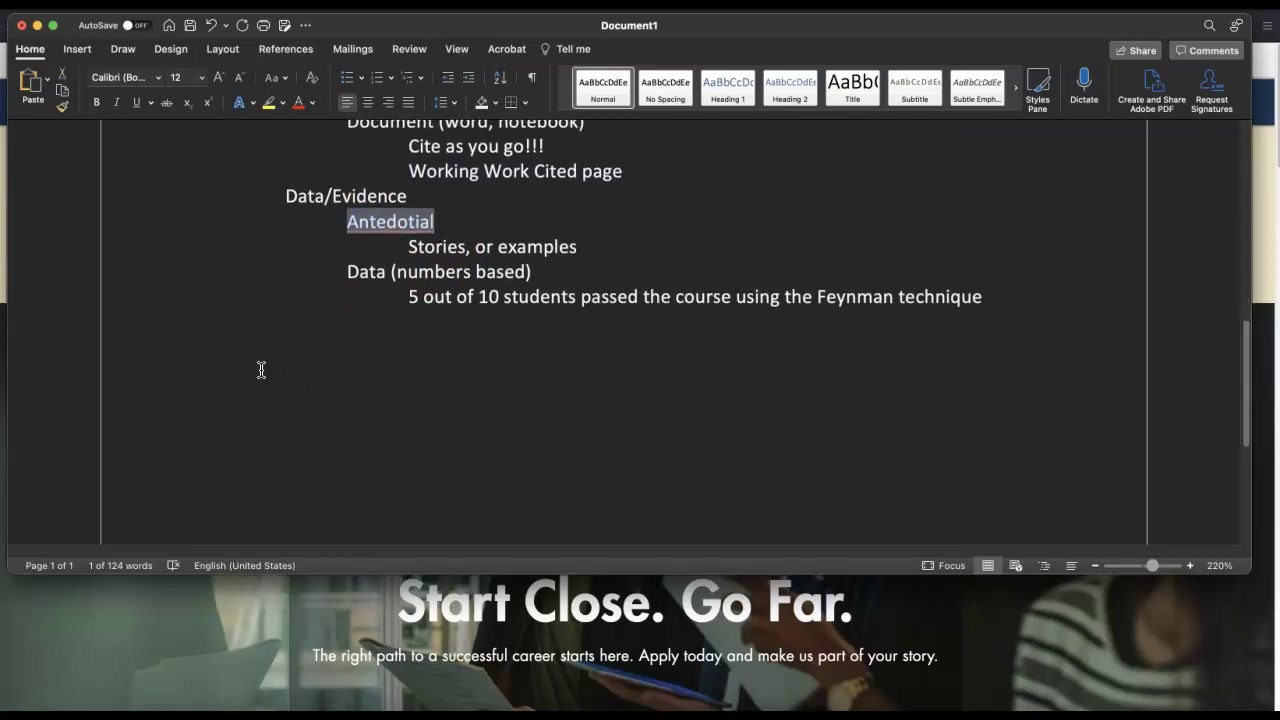
{"action": "left_click", "coordinate": [338, 234]}
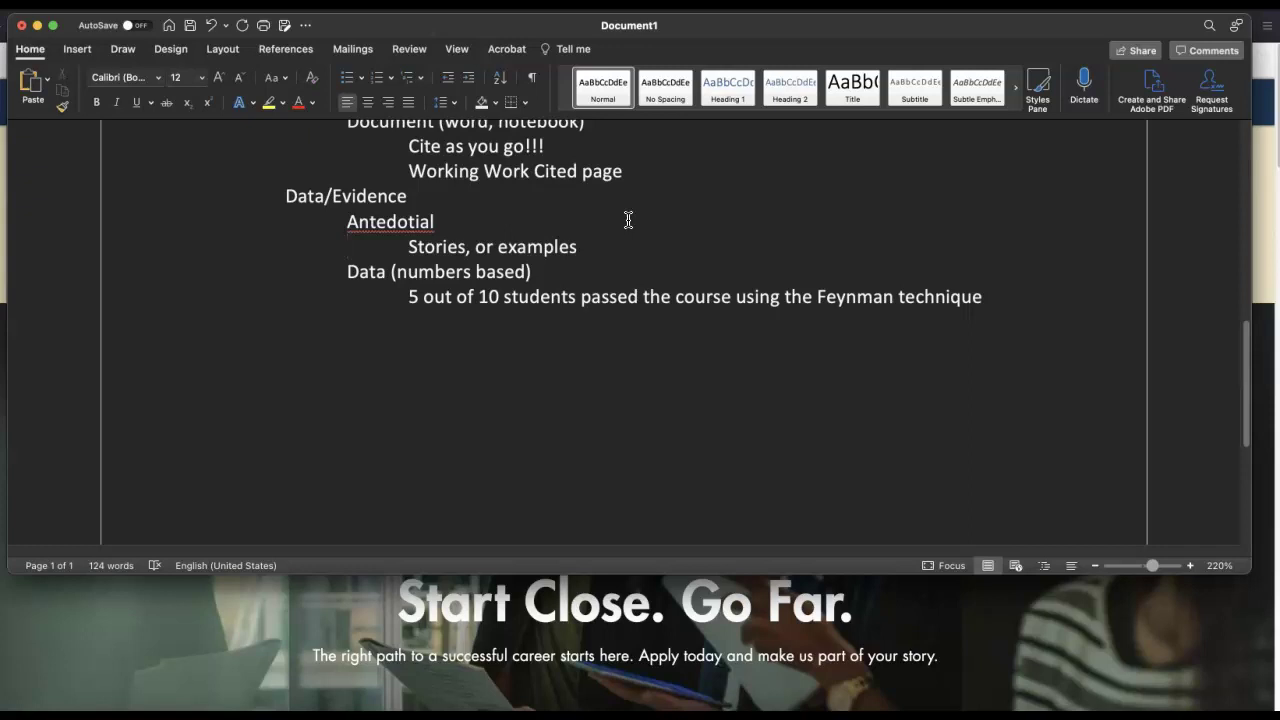
Add an indented line "Measurable" below the Feynman technique example at the end of the Data section, followed by a new line
{"action": "left_click", "coordinate": [994, 299]}
{"action": "key", "text": "Return"}
{"action": "key", "text": "Tab"}
{"action": "key", "text": "Tab"}
{"action": "key", "text": "Tab"}
{"action": "type", "text": "Measurable"}
{"action": "left_click", "coordinate": [952, 316]}
{"action": "key", "text": "Return"}
{"action": "scroll", "coordinate": [741, 341], "scroll_direction": "up", "scroll_amount": 15}
{"action": "scroll", "coordinate": [741, 341], "scroll_direction": "down", "scroll_amount": 5}
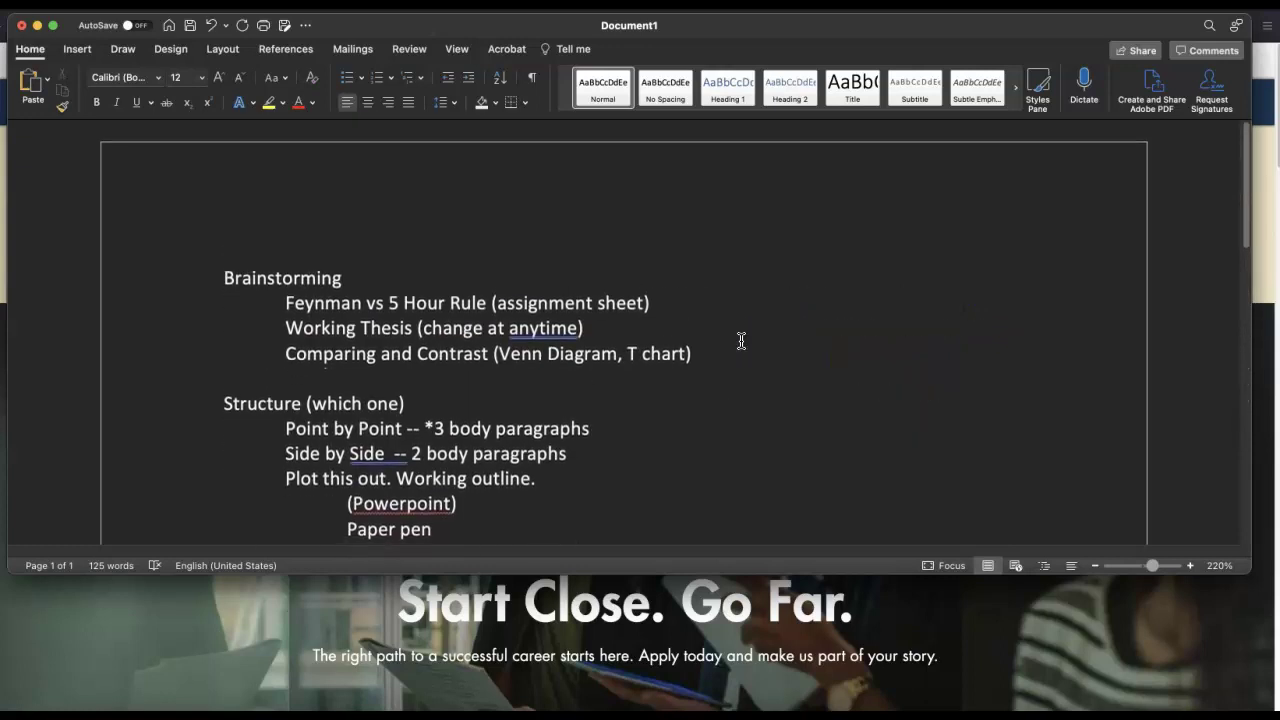